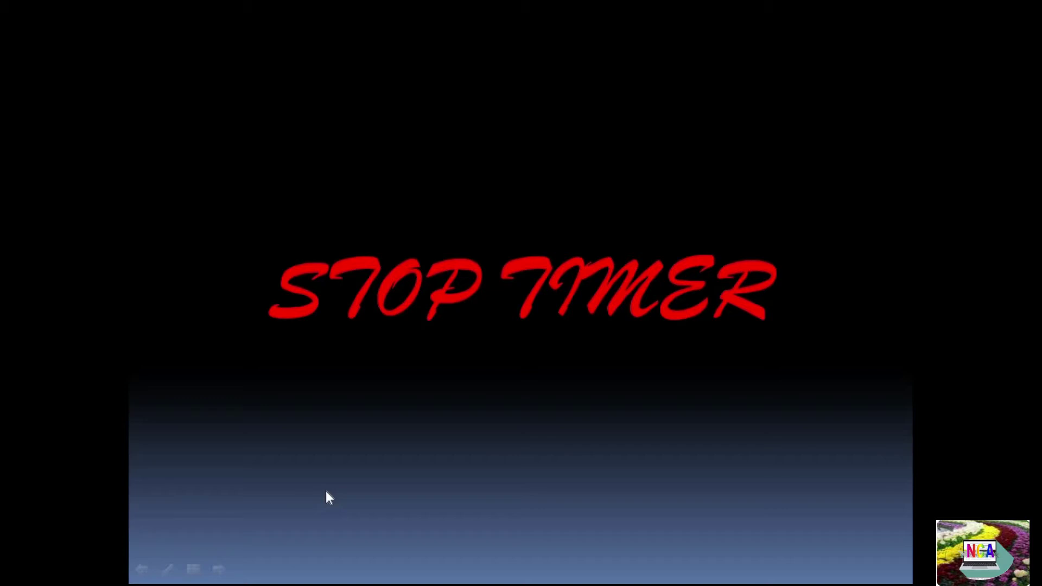
# Step: Advance the STOP TIMER slide show to the red-ring countdown slide
pyautogui.click(481, 494)
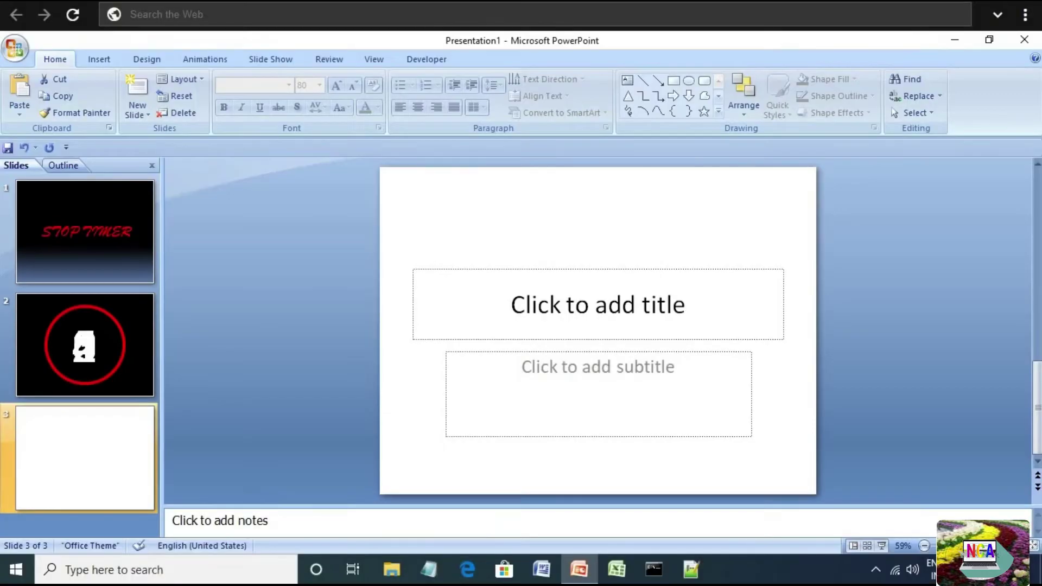
# Step: Give slide 3 the Blank layout and draw a large oval circle on it
pyautogui.click(200, 80)
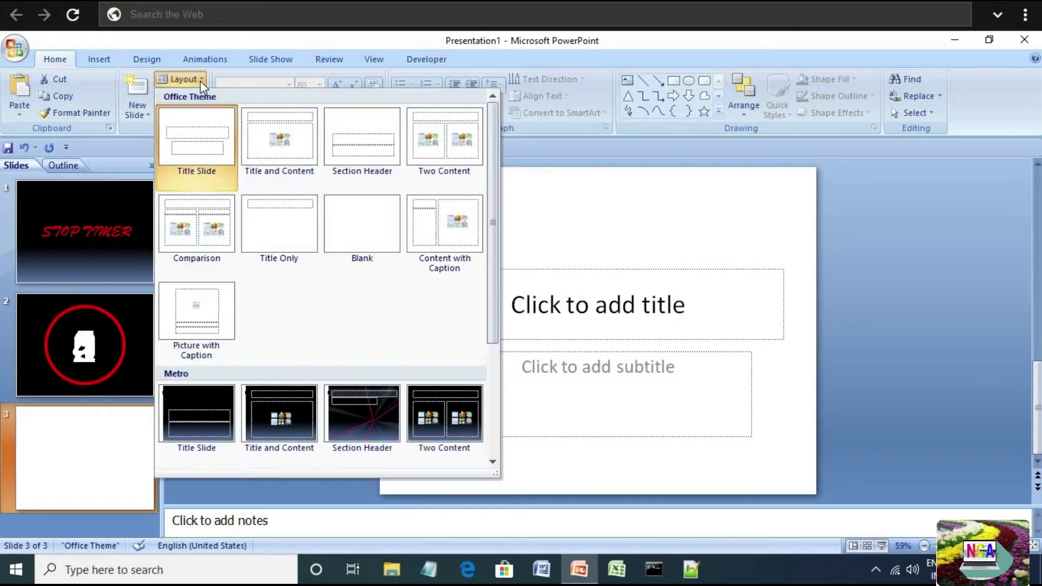
pyautogui.click(376, 234)
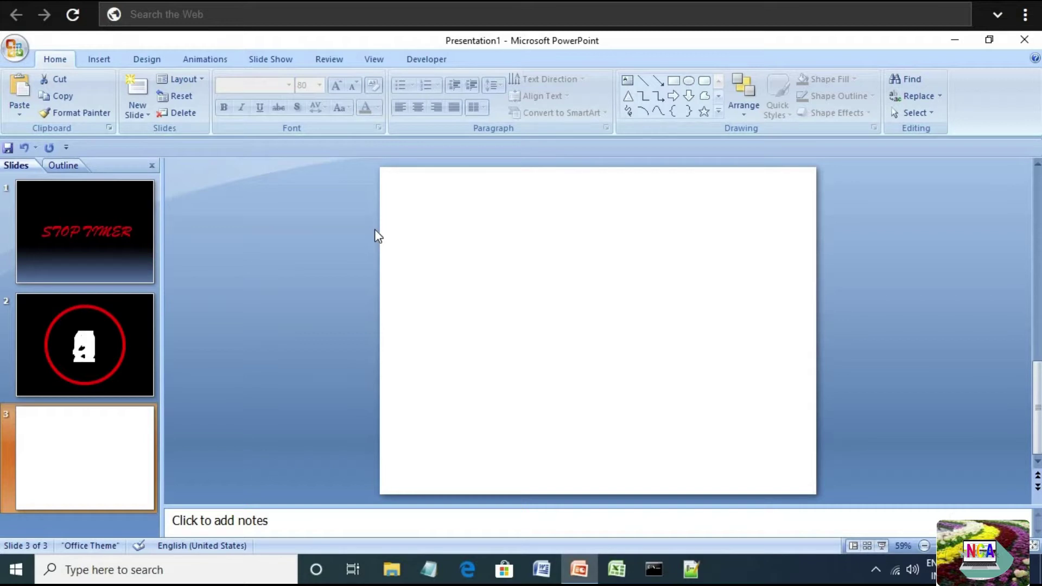
pyautogui.click(717, 113)
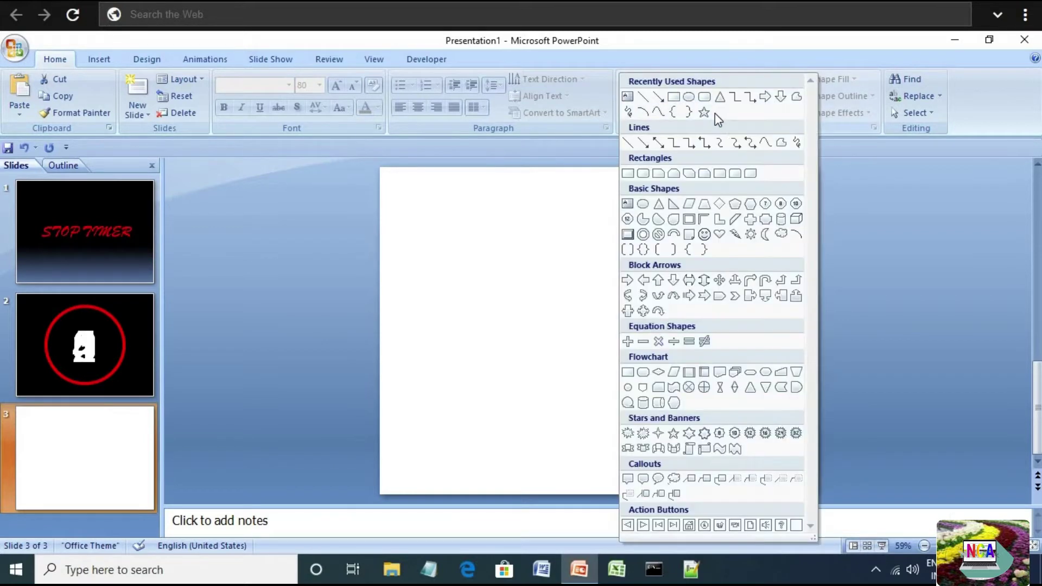
pyautogui.click(688, 98)
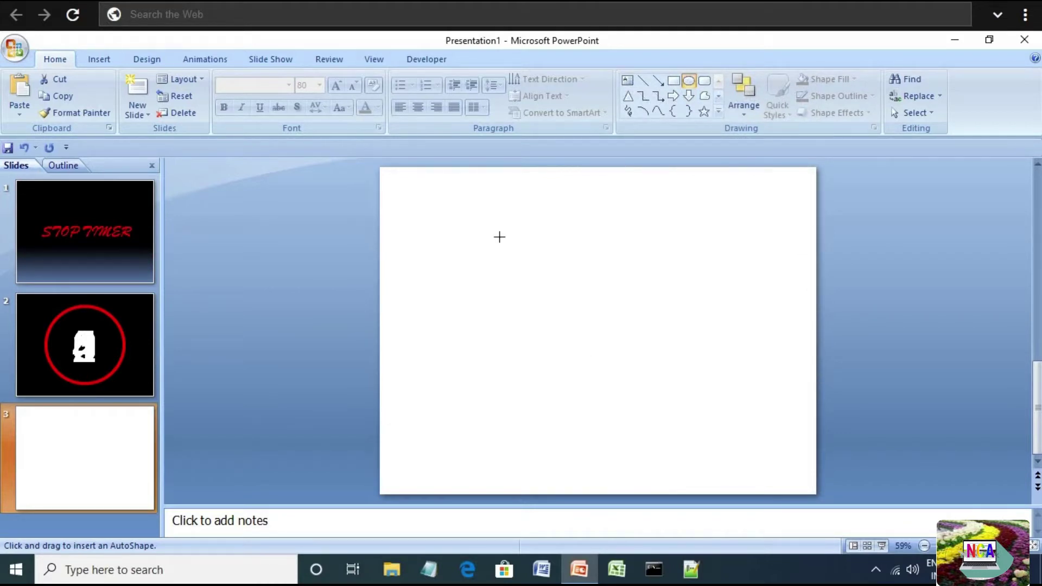
pyautogui.moveTo(488, 223); pyautogui.dragTo(701, 424)
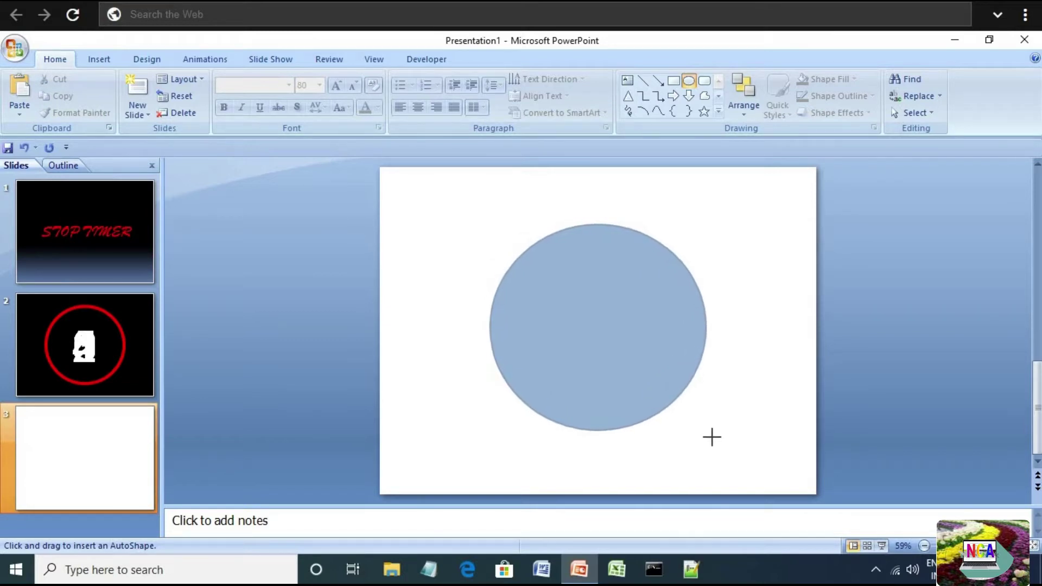
pyautogui.moveTo(700, 424); pyautogui.dragTo(719, 445)
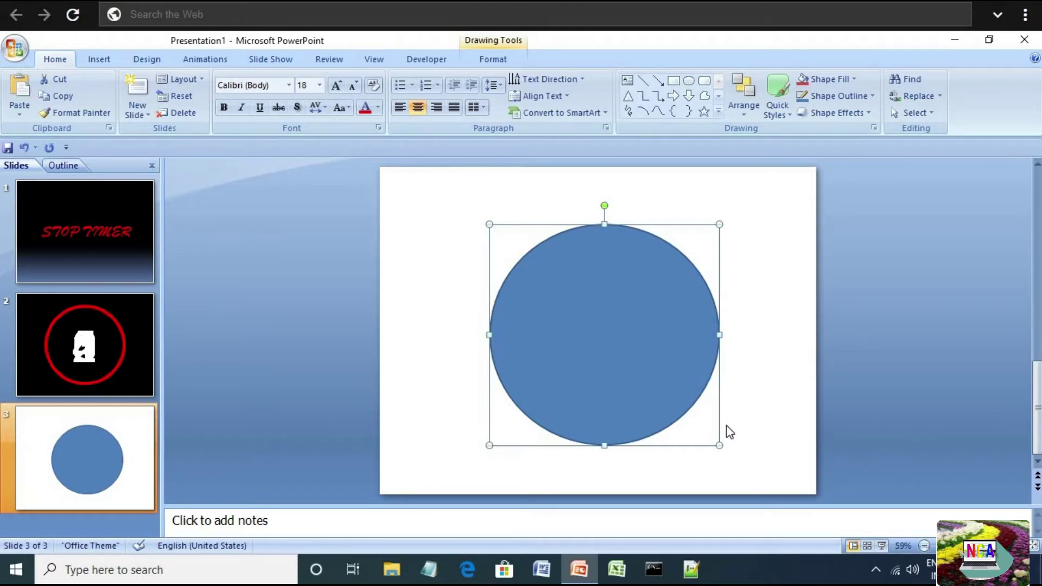
# Step: Align the circle to the slide's centre horizontally and vertically
pyautogui.click(745, 120)
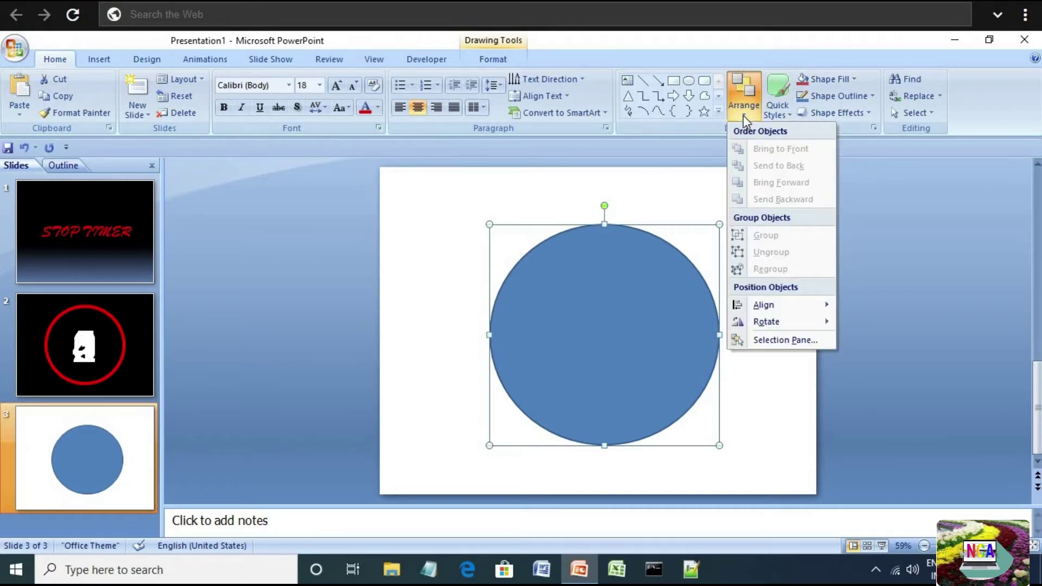
pyautogui.moveTo(763, 304)
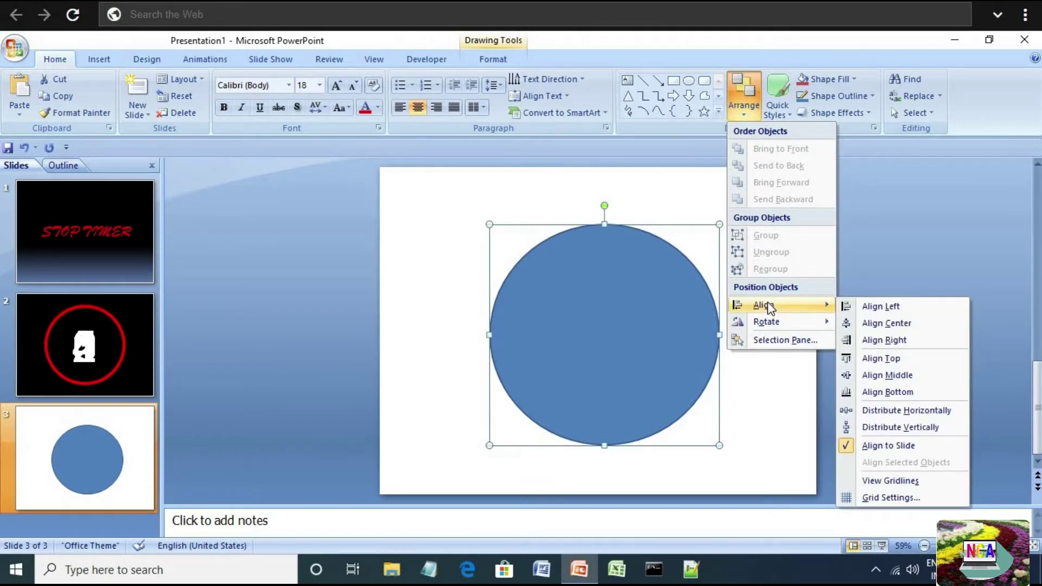
pyautogui.click(885, 323)
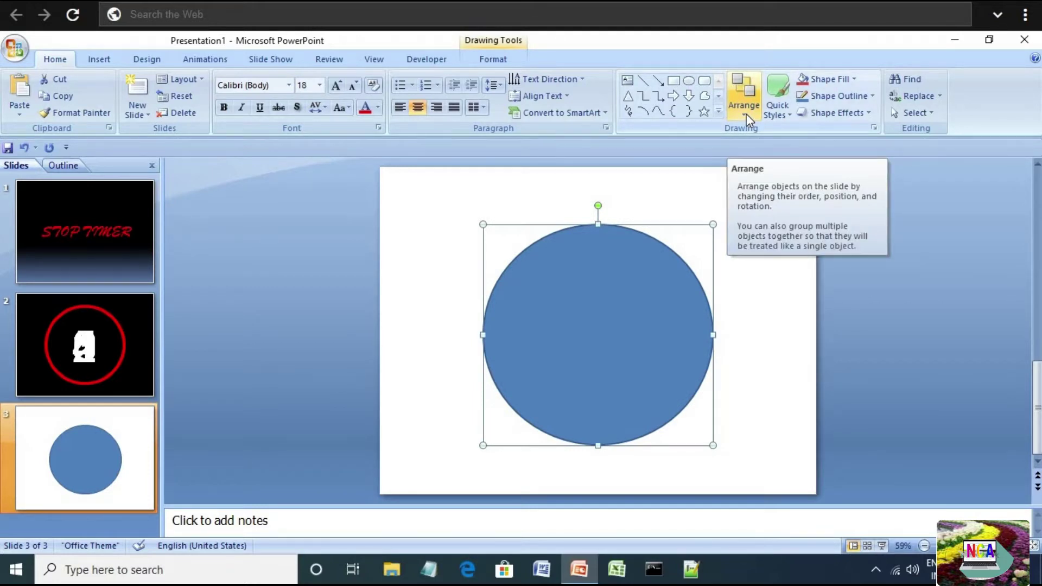
pyautogui.click(746, 113)
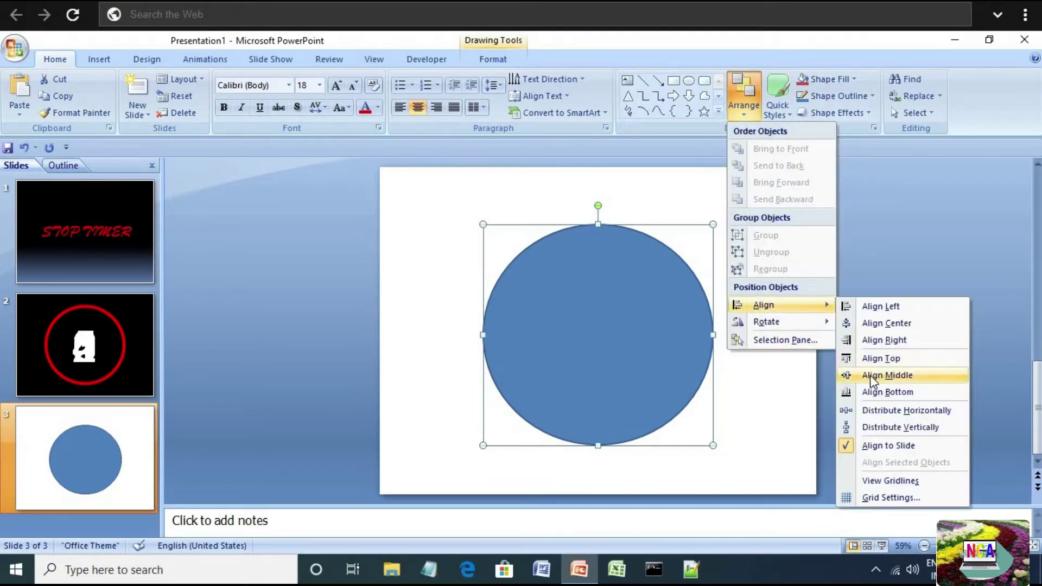
pyautogui.moveTo(764, 304)
pyautogui.click(879, 375)
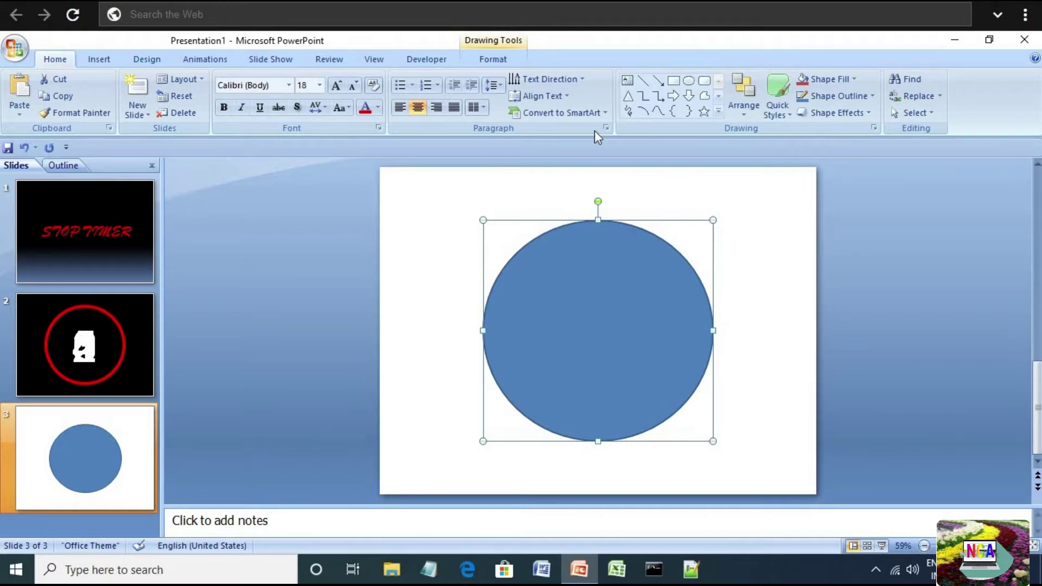
# Step: Draw a second oval inside the blue circle and stretch it slightly larger
pyautogui.click(688, 80)
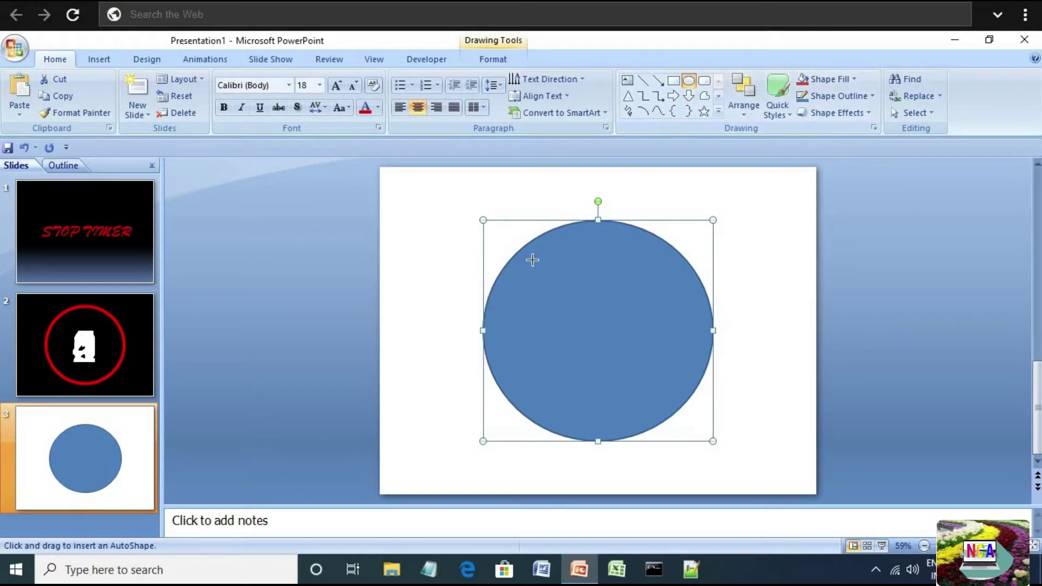
pyautogui.moveTo(528, 256); pyautogui.dragTo(669, 398)
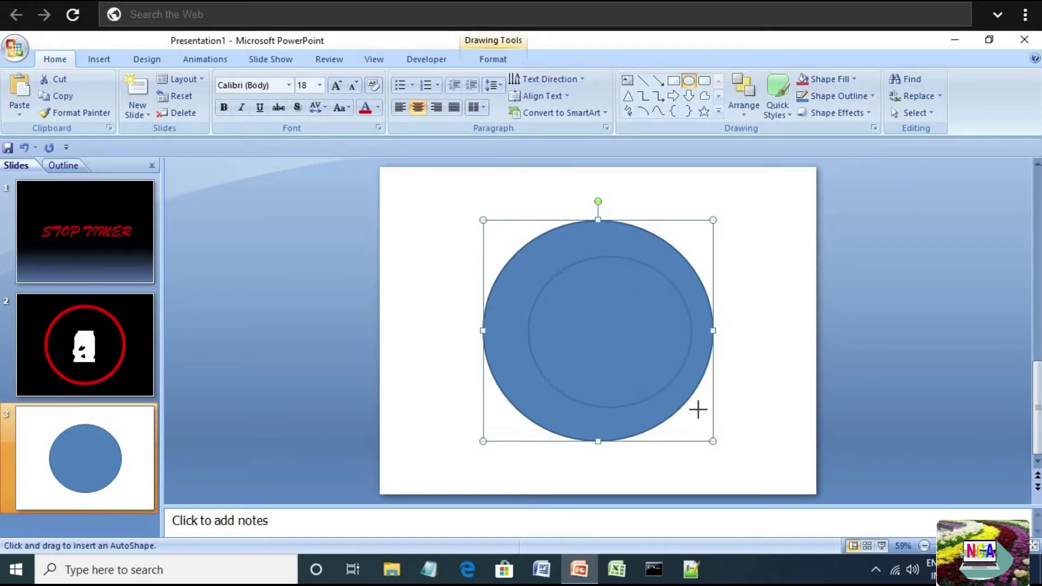
pyautogui.moveTo(668, 398); pyautogui.dragTo(702, 411)
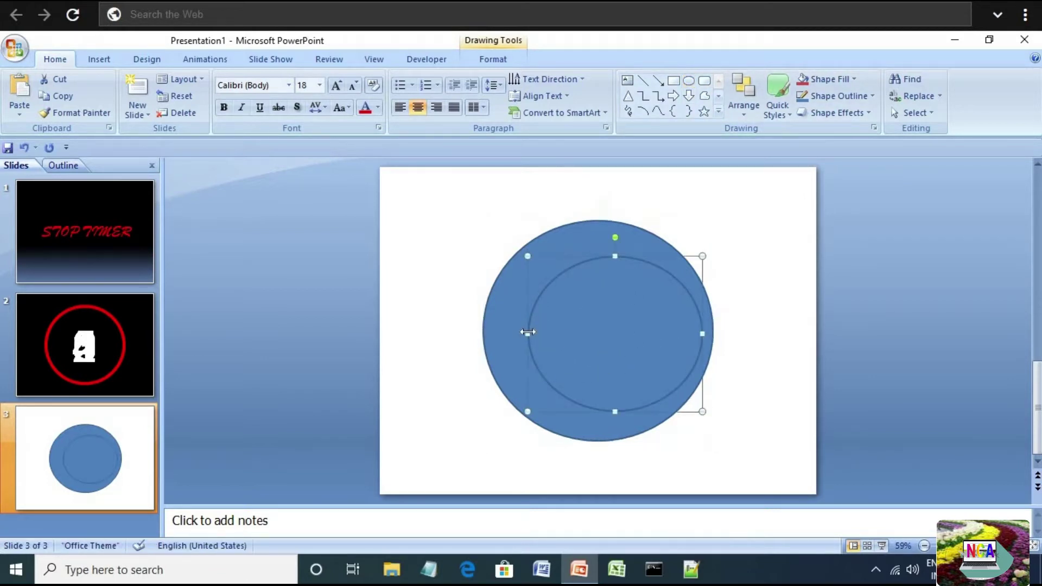
pyautogui.moveTo(527, 332); pyautogui.dragTo(494, 333)
pyautogui.moveTo(597, 255); pyautogui.dragTo(597, 235)
pyautogui.moveTo(599, 413); pyautogui.dragTo(598, 431)
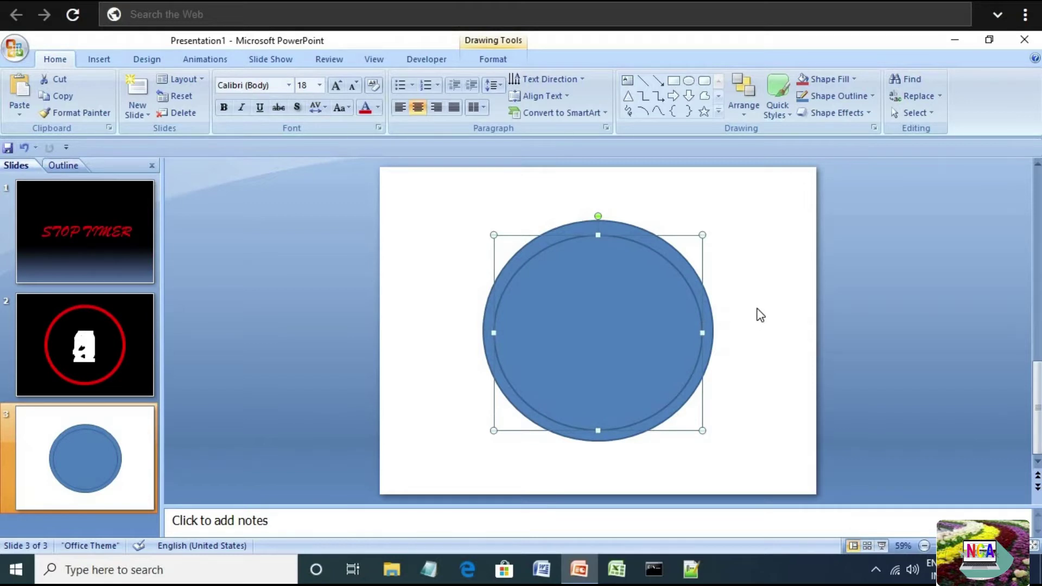
# Step: Align the inner circle to the slide's centre horizontally and vertically
pyautogui.click(743, 98)
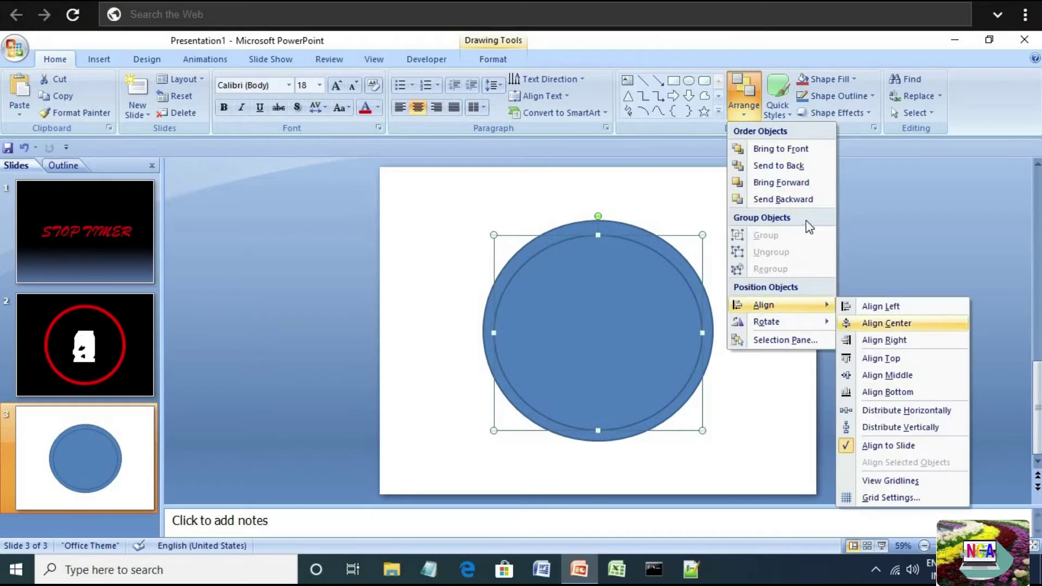
pyautogui.click(880, 321)
pyautogui.click(743, 106)
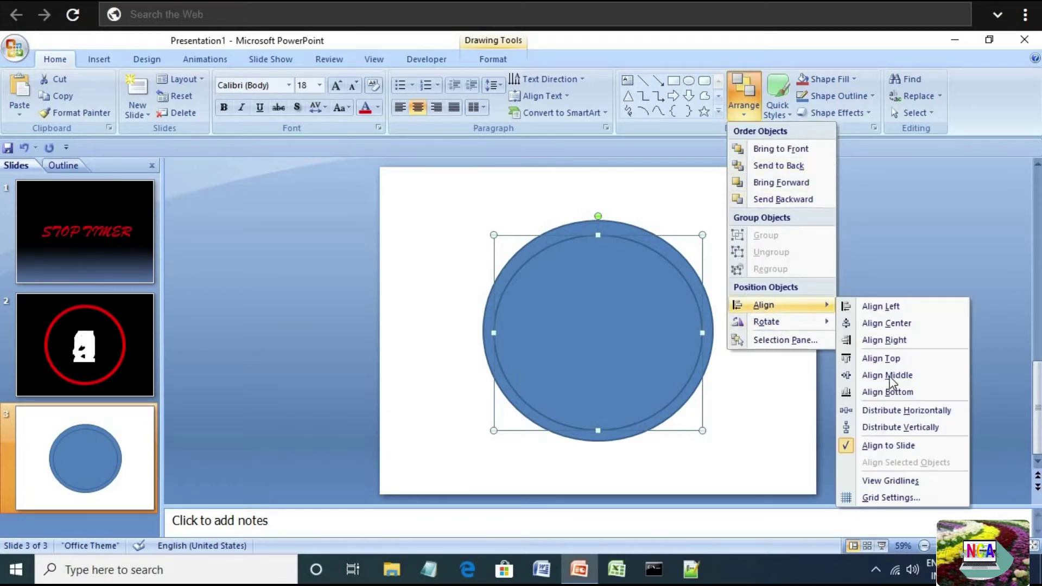
pyautogui.click(894, 376)
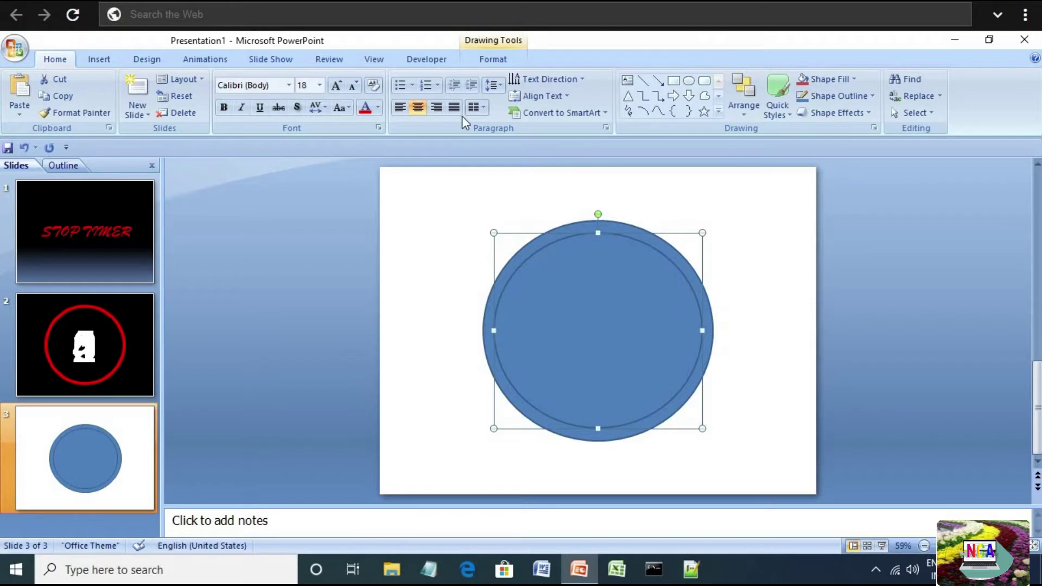
pyautogui.click(521, 57)
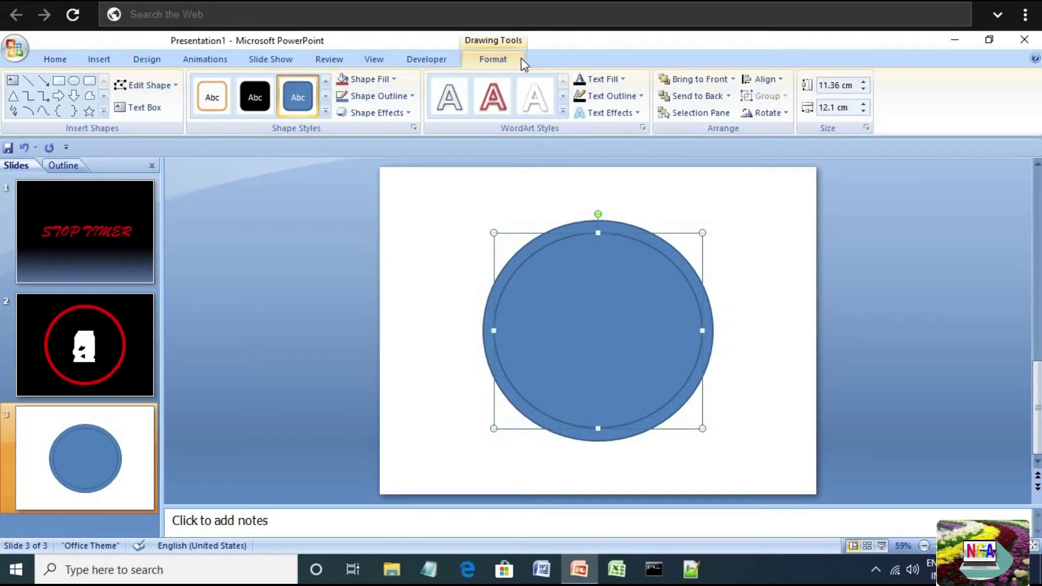
# Step: Fill the inner circle black with no outline
pyautogui.click(393, 80)
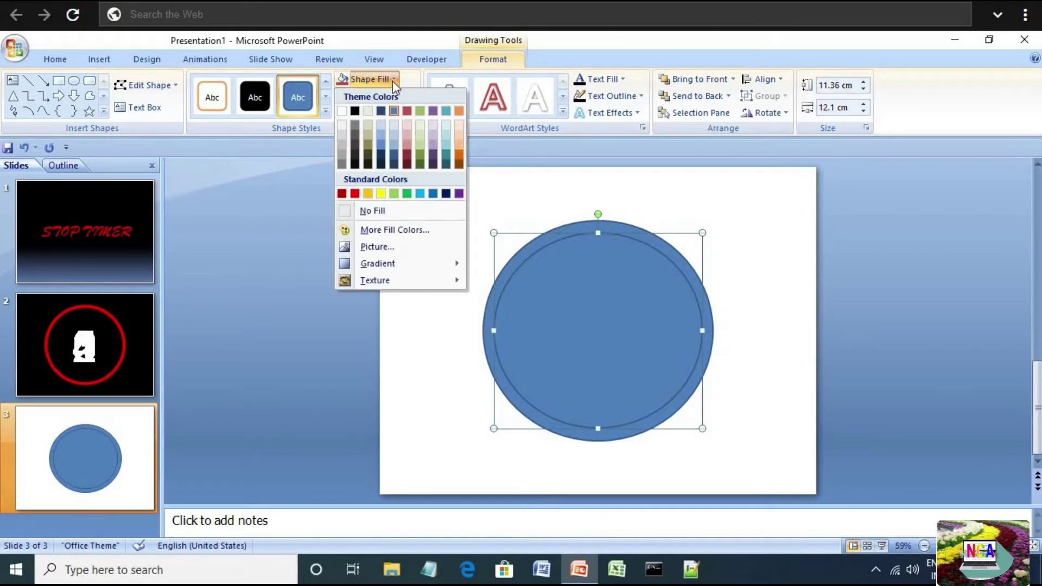
pyautogui.click(355, 111)
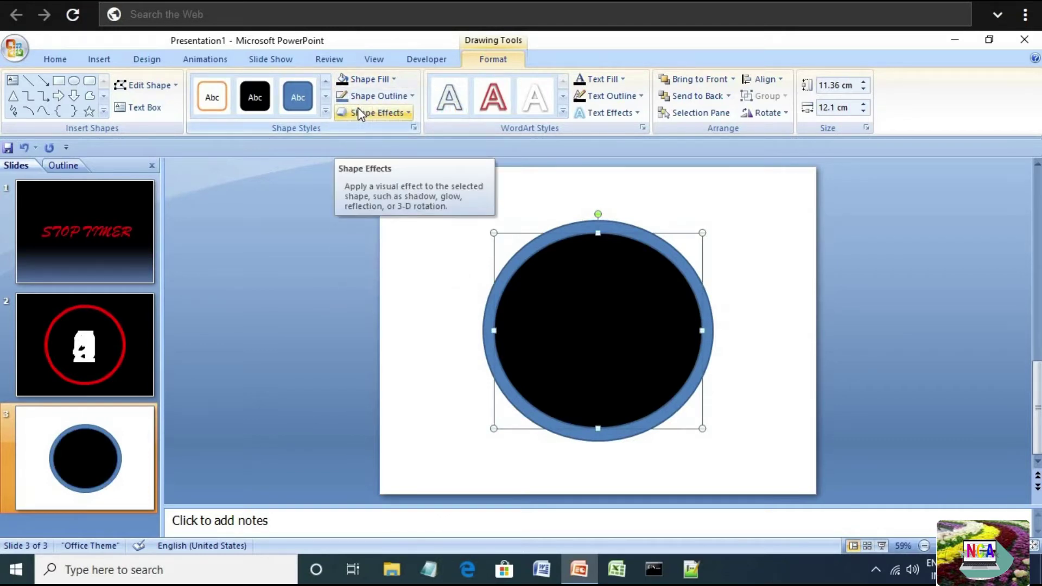
pyautogui.click(412, 96)
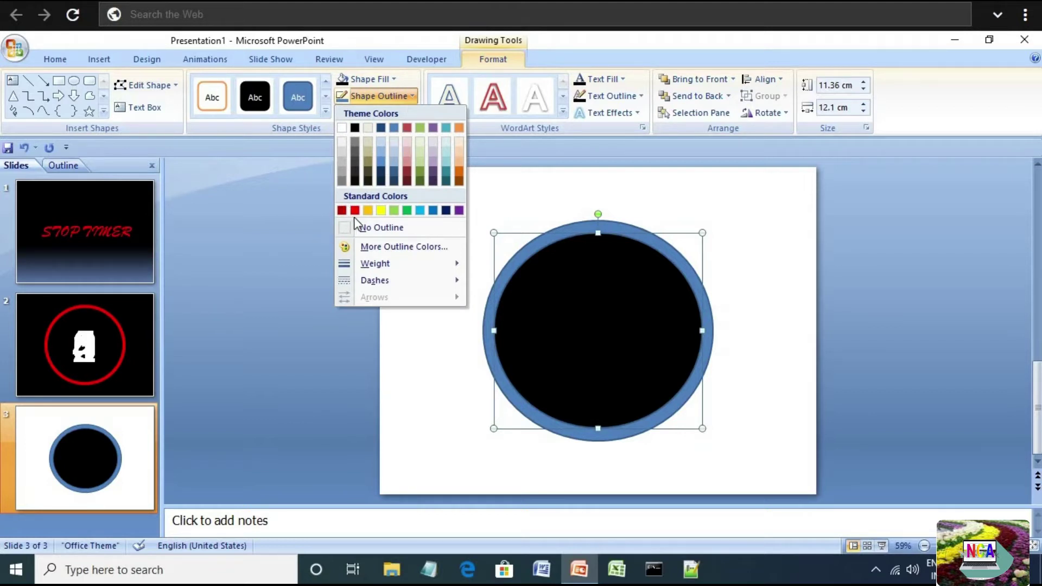
pyautogui.click(344, 231)
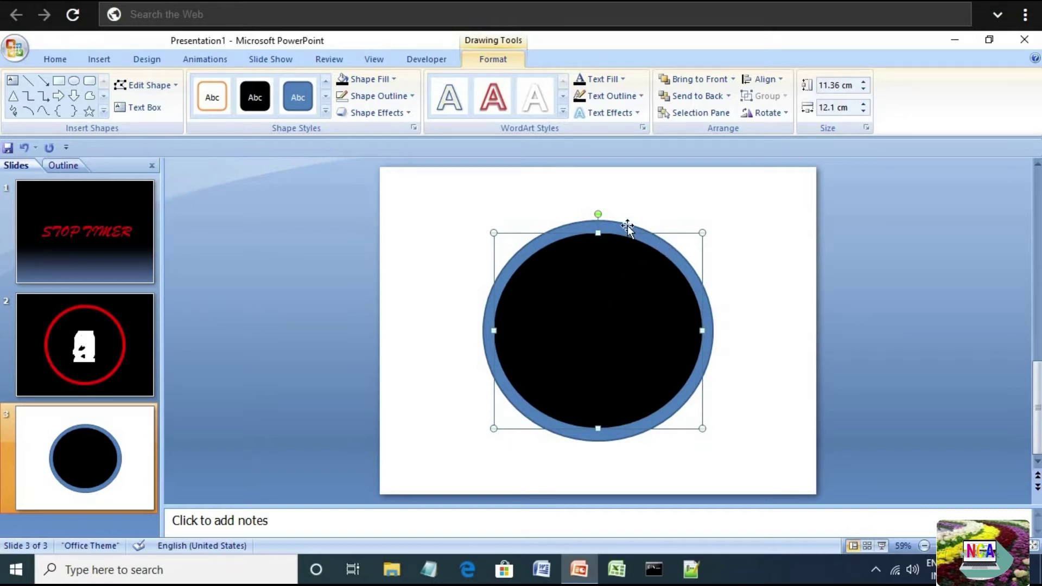
# Step: Fill the outer circle red with no outline to form the ring
pyautogui.hotkey('ctrl', 'z')
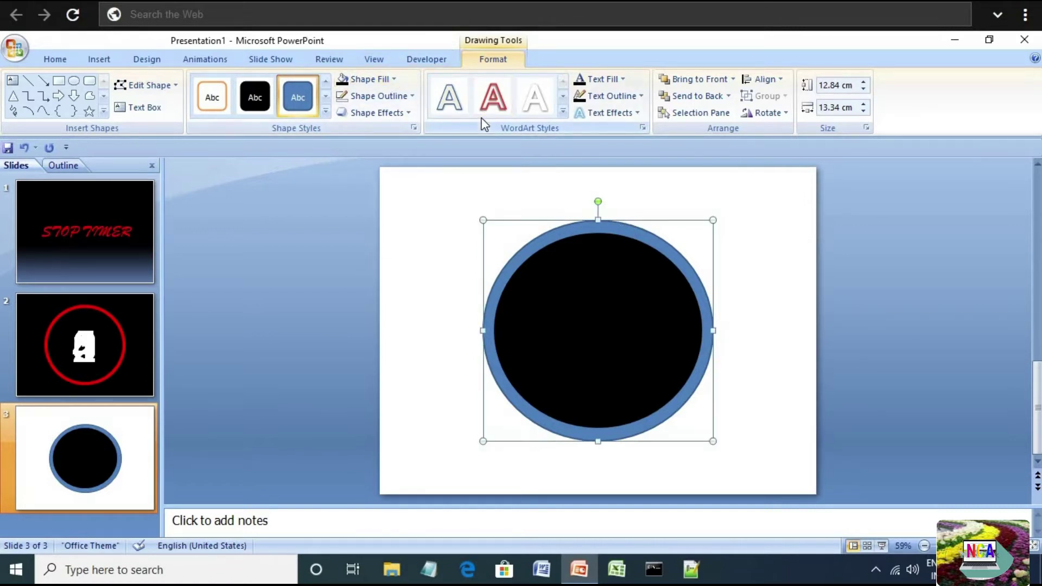
pyautogui.click(395, 80)
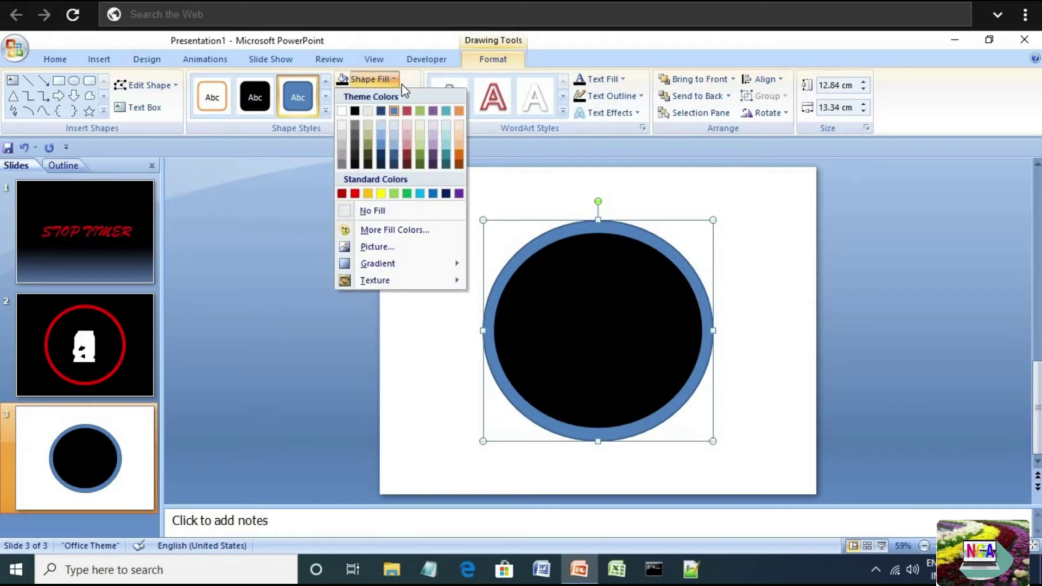
pyautogui.click(354, 194)
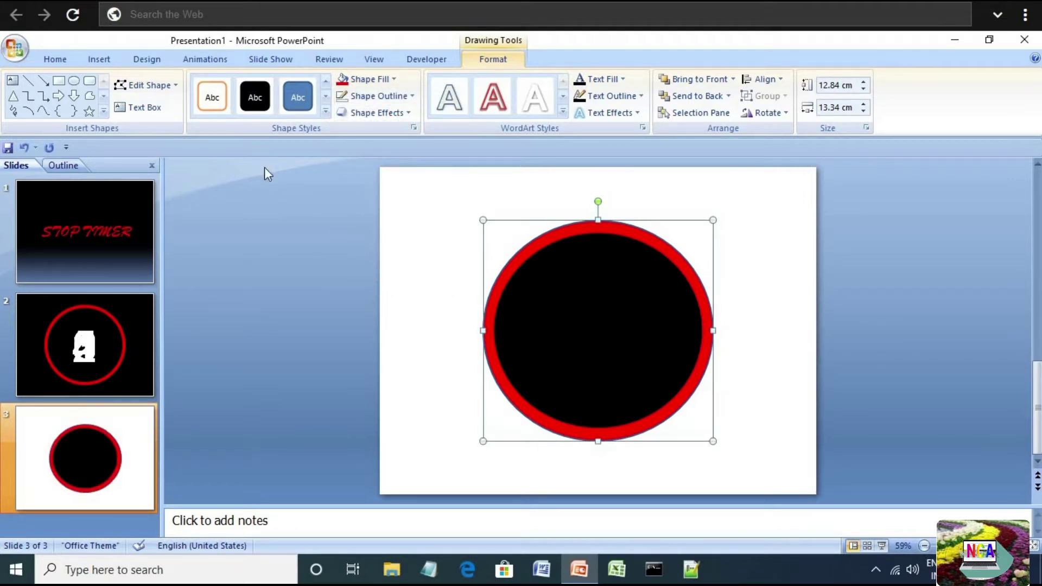
pyautogui.click(410, 97)
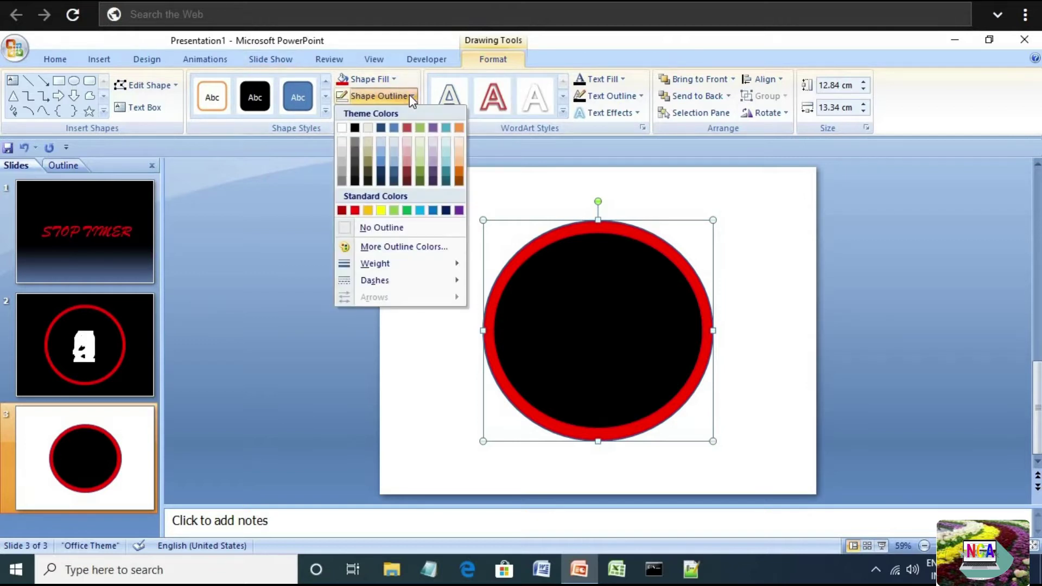
pyautogui.click(411, 231)
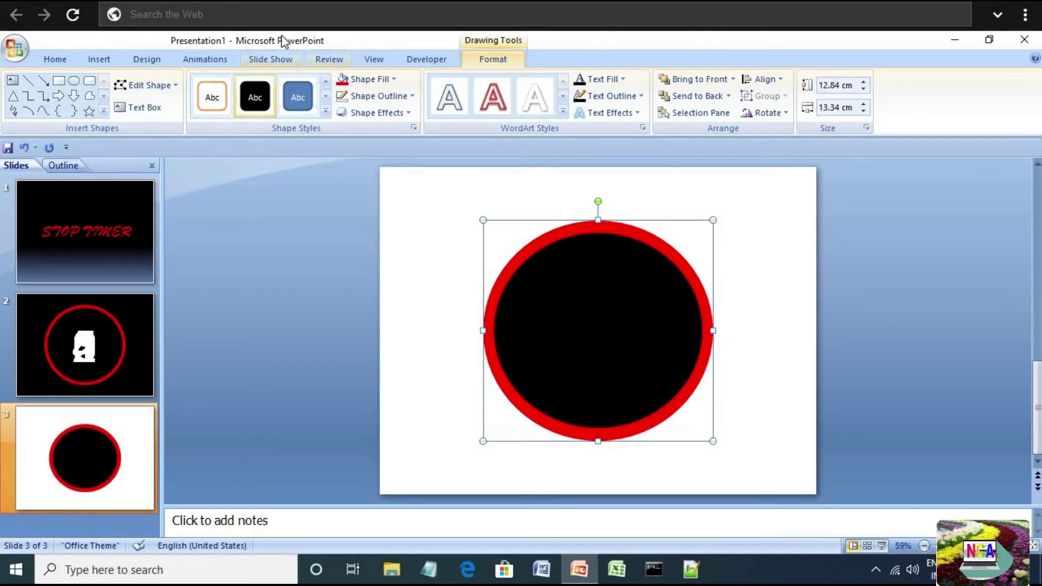
pyautogui.click(54, 60)
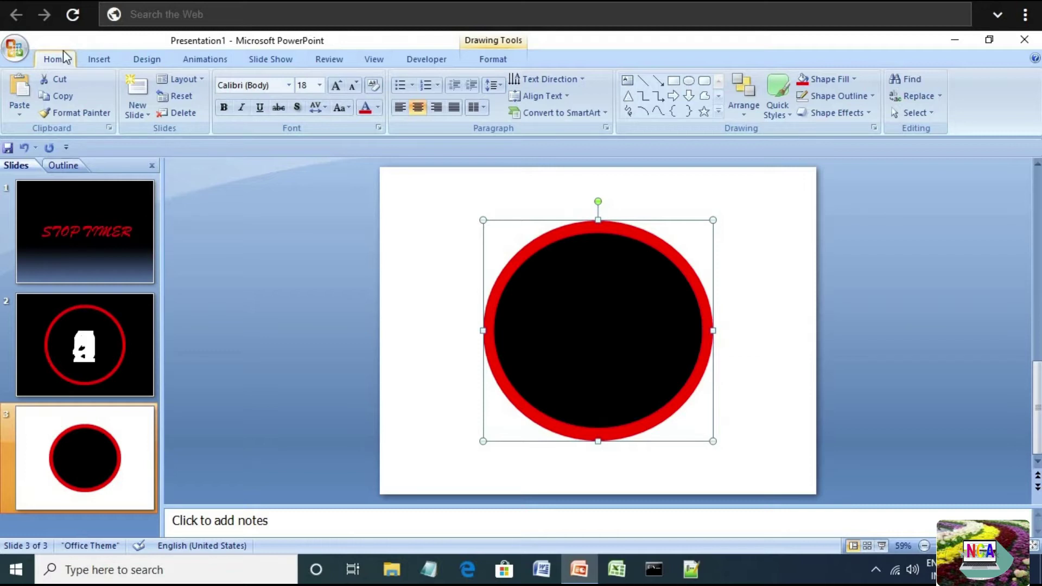
# Step: Add a text box with a 5 and centre it horizontally and vertically on the slide
pyautogui.click(628, 80)
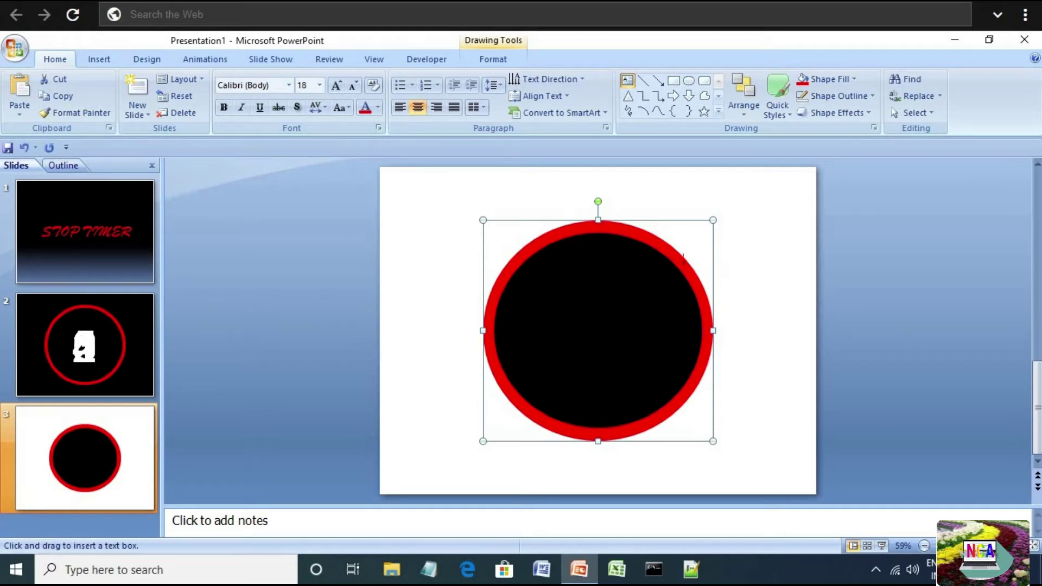
pyautogui.click(721, 286)
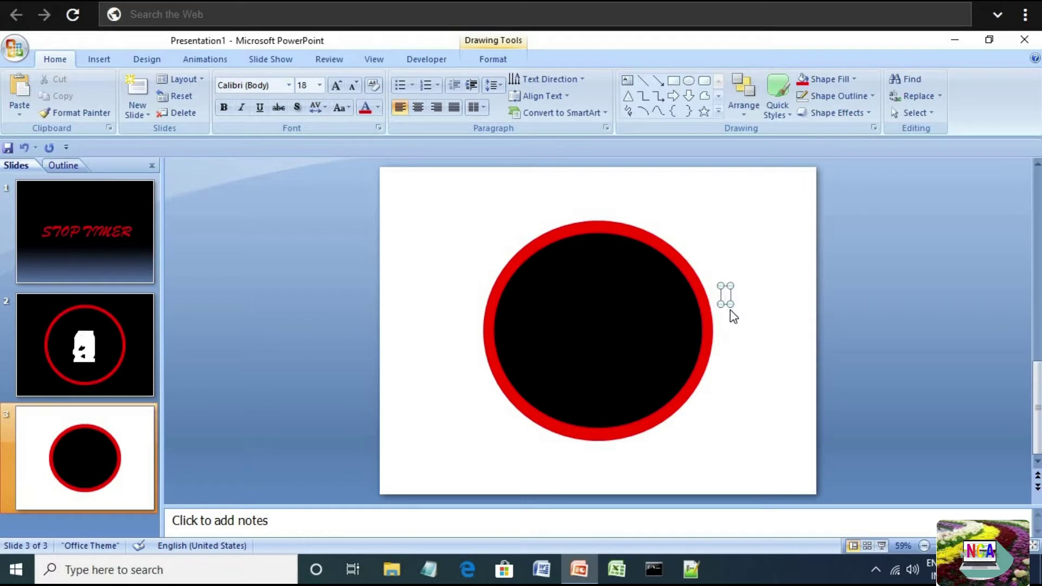
pyautogui.write('5')
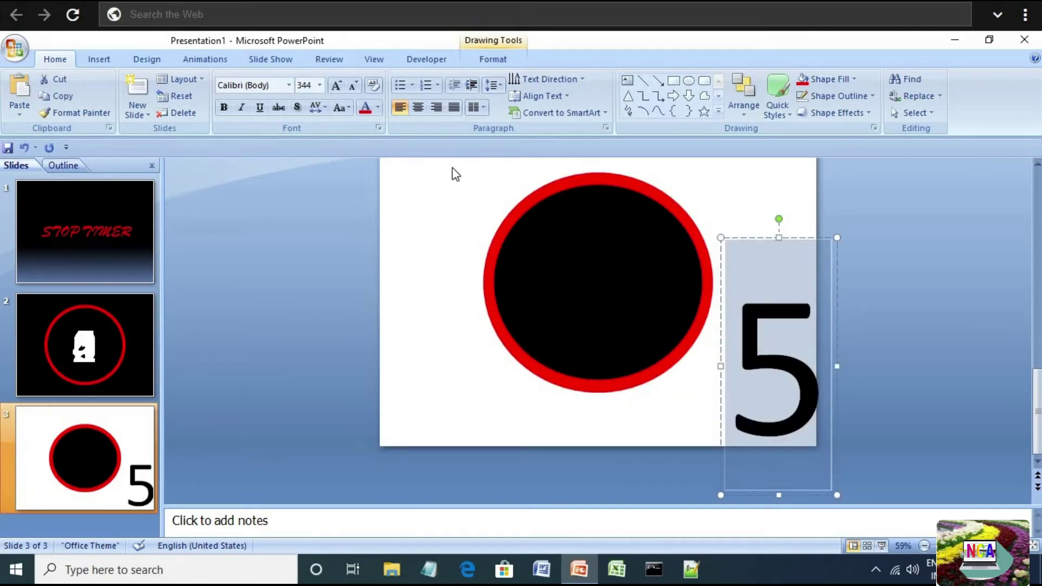
pyautogui.click(744, 100)
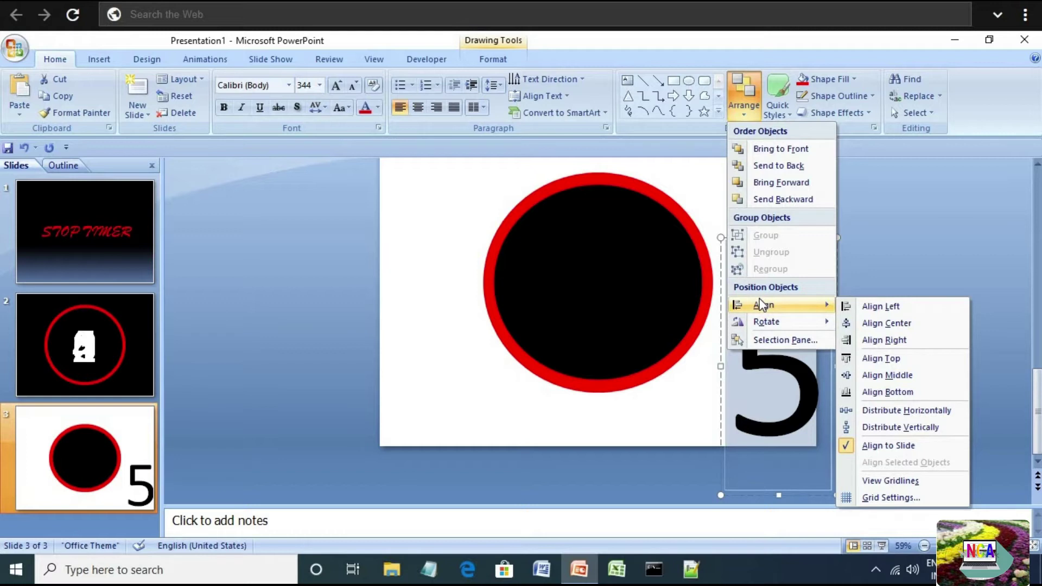
pyautogui.moveTo(763, 304)
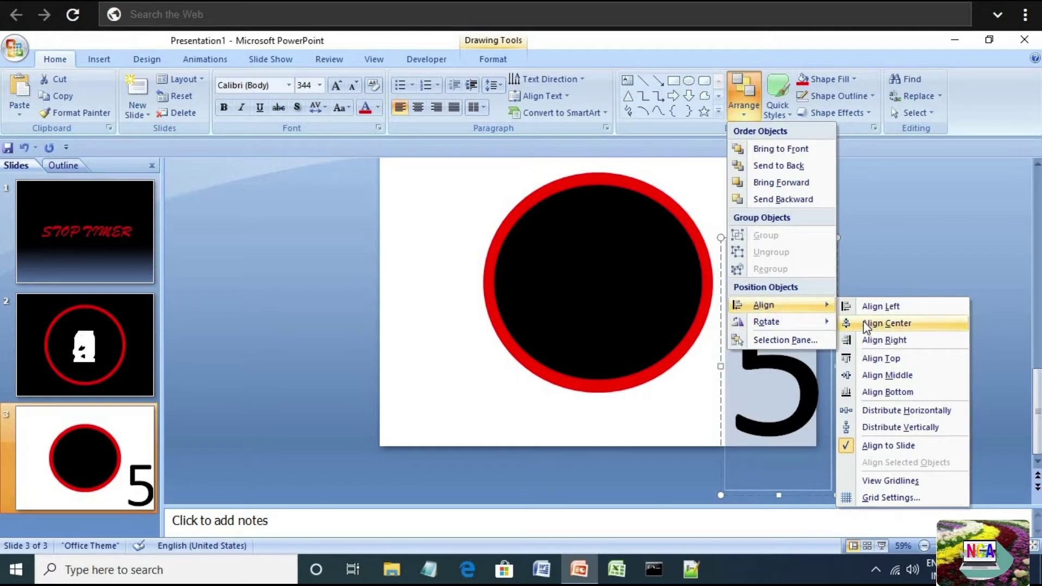
pyautogui.click(881, 323)
pyautogui.click(743, 108)
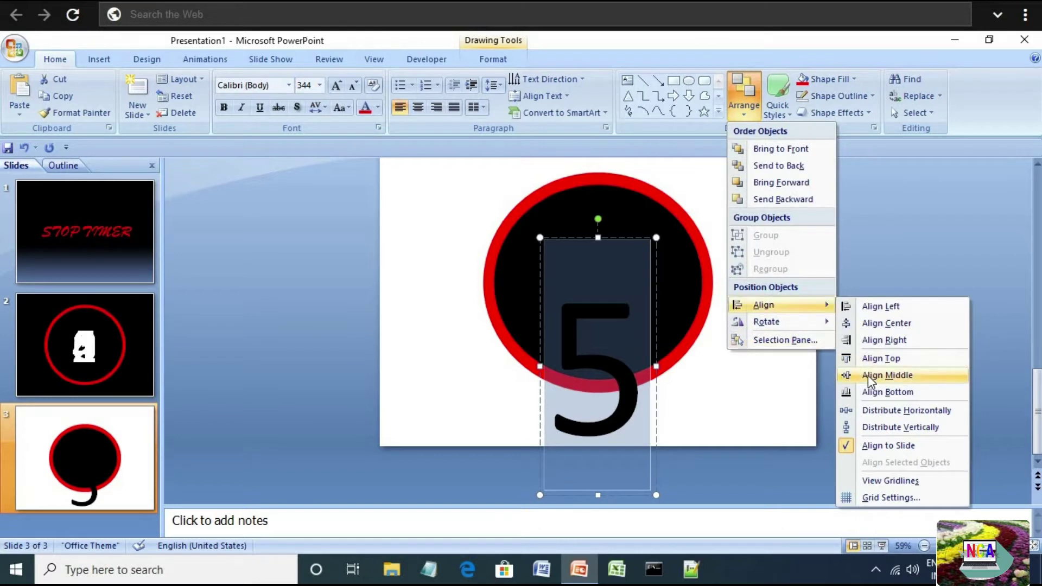
pyautogui.click(868, 375)
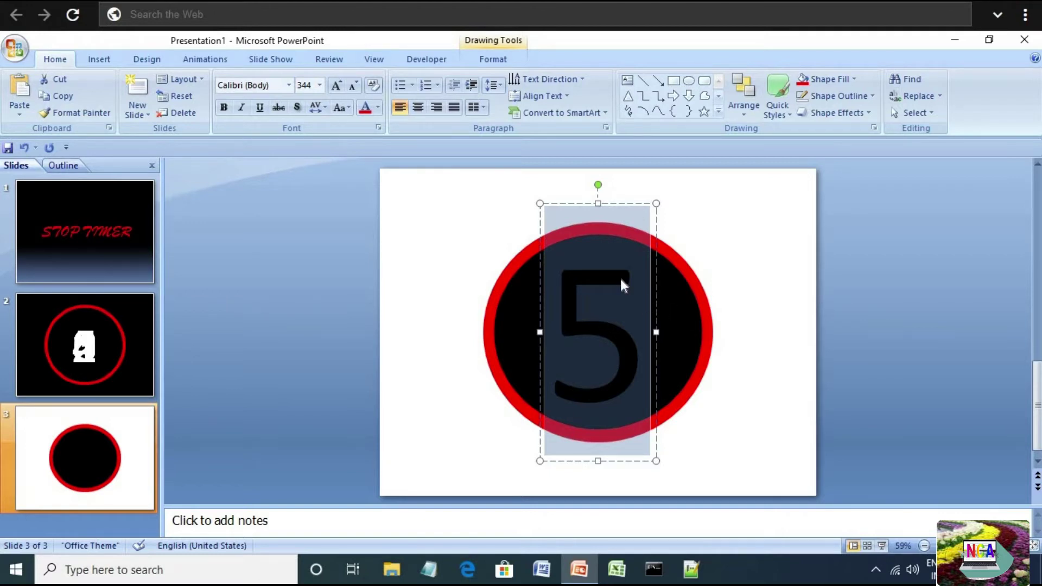
# Step: Set the 5's font colour to white
pyautogui.click(377, 107)
pyautogui.click(364, 139)
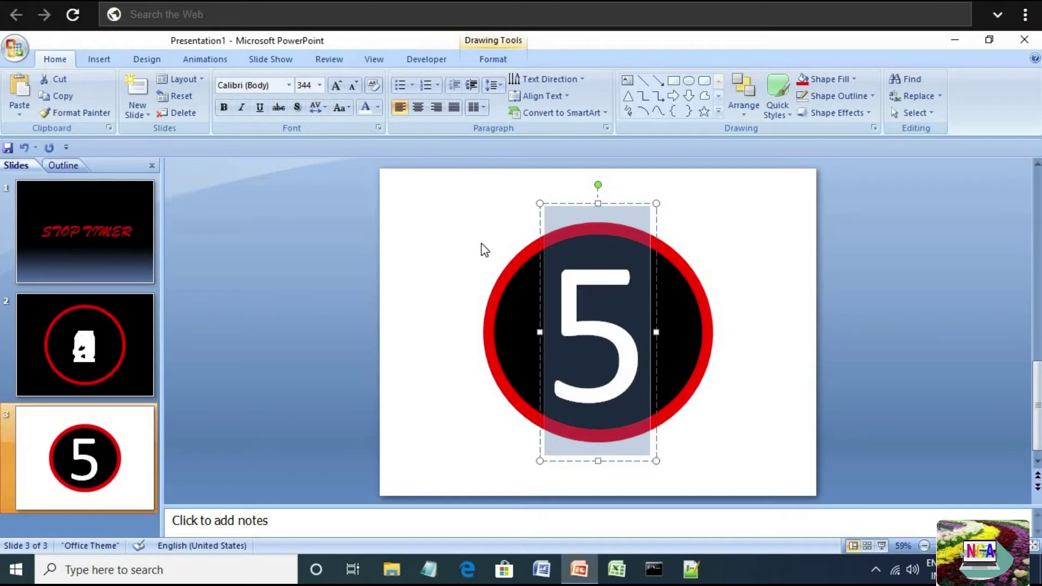
pyautogui.click(451, 261)
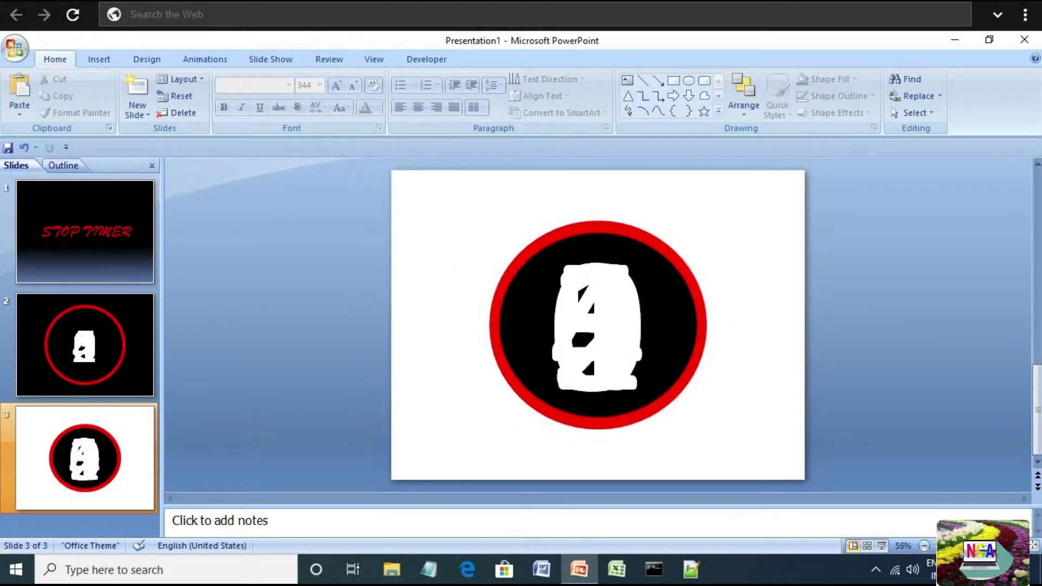
# Step: Open the Selection and Visibility pane and float it beside the slide
pyautogui.click(922, 114)
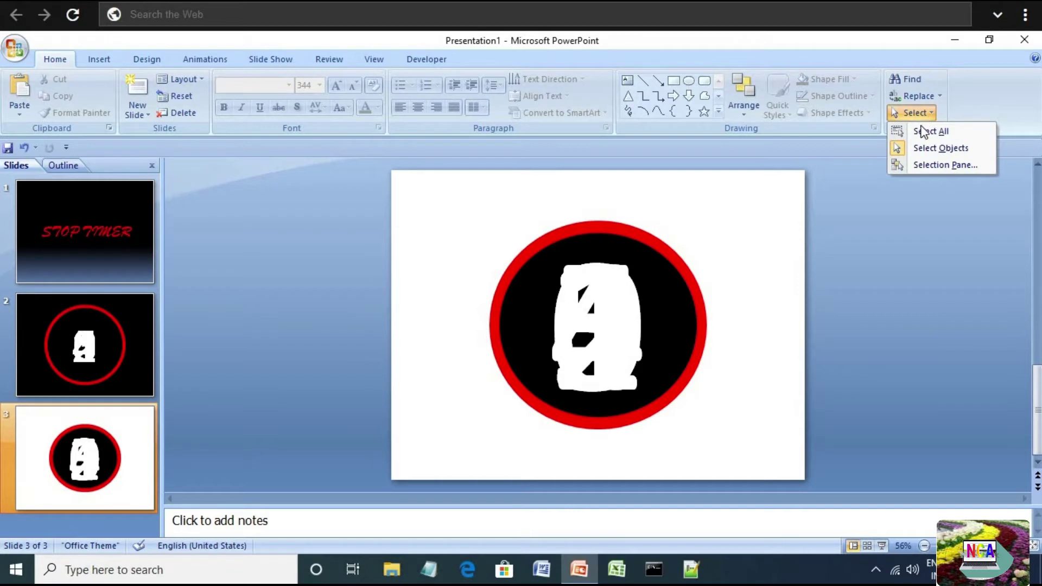
pyautogui.click(921, 167)
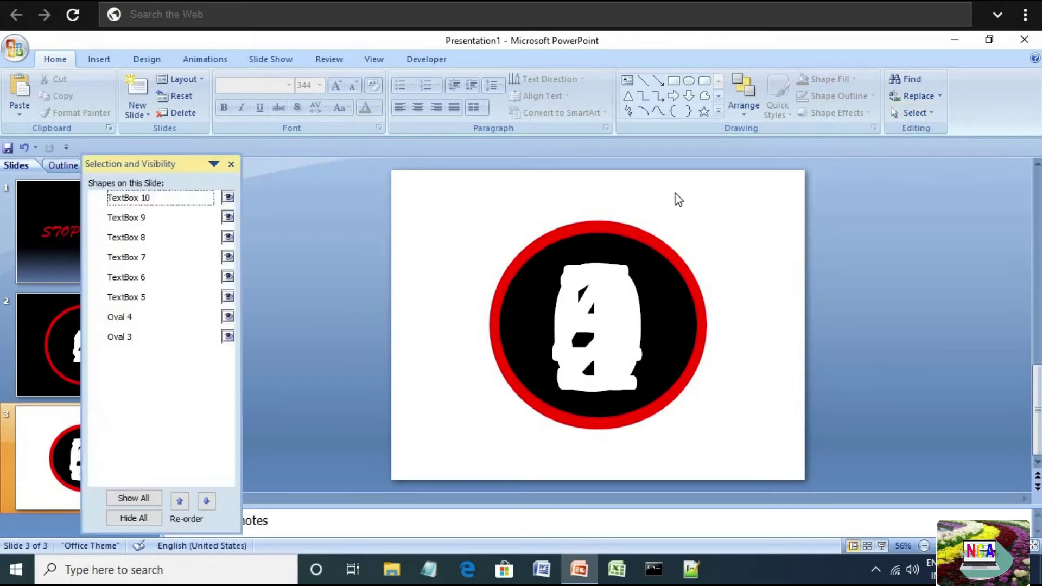
pyautogui.moveTo(186, 160)
pyautogui.mouseDown()
pyautogui.moveTo(304, 148)
pyautogui.moveTo(302, 163)
pyautogui.mouseUp()
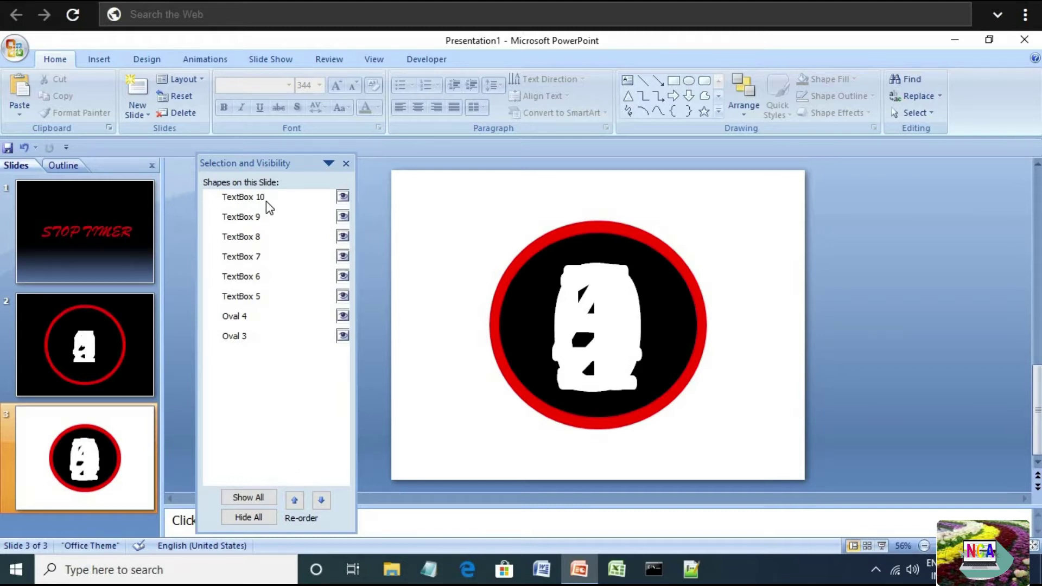
# Step: Hide every shape except TextBox 10 (the 0) and the black circle Oval 4
pyautogui.click(259, 199)
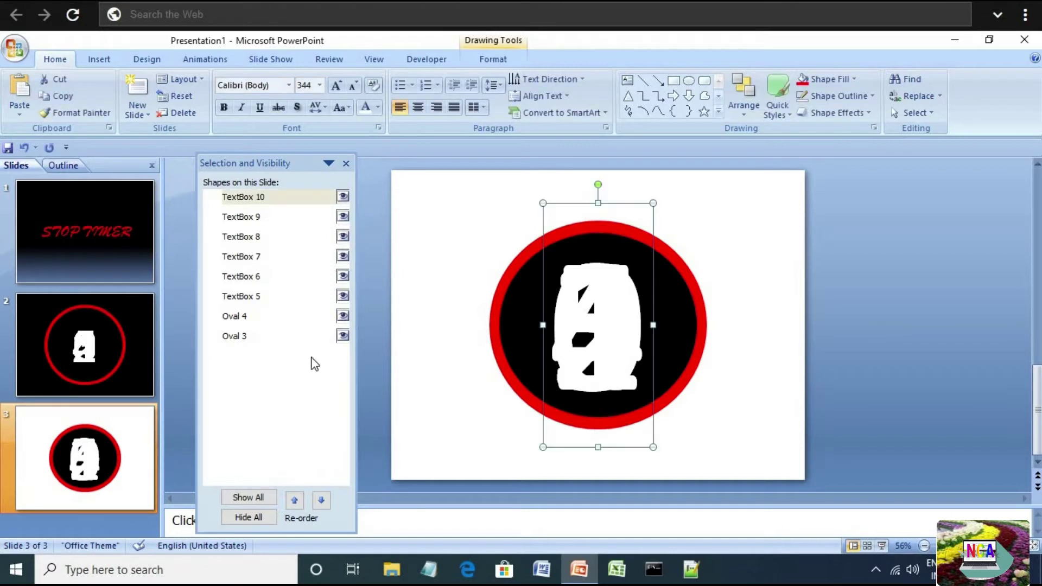
pyautogui.click(263, 497)
pyautogui.click(249, 517)
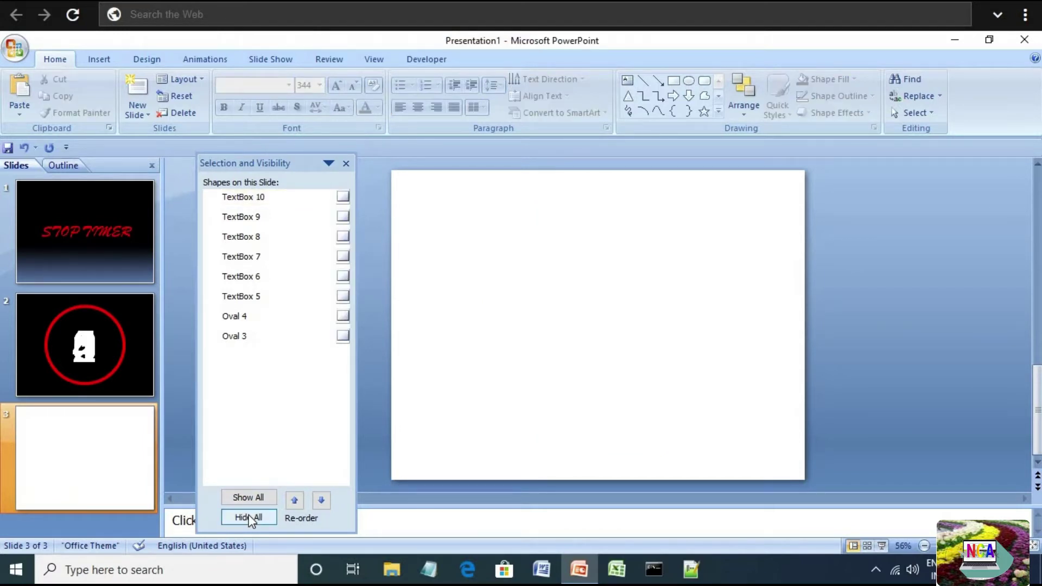
pyautogui.click(343, 197)
pyautogui.click(343, 316)
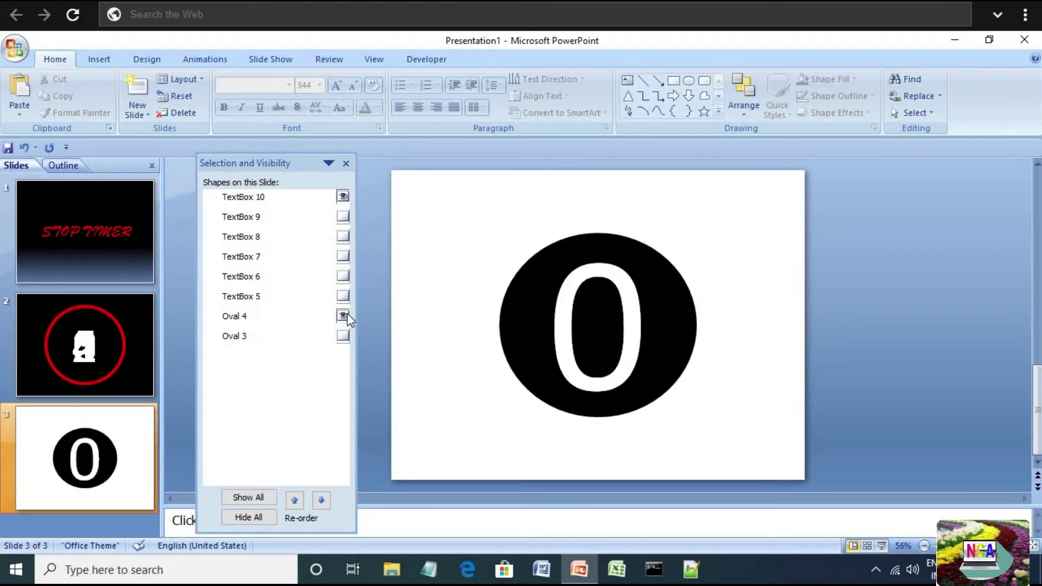
# Step: Rename TextBox 10 to 0 and TextBox 9 to 1, showing each digit in turn
pyautogui.click(252, 202)
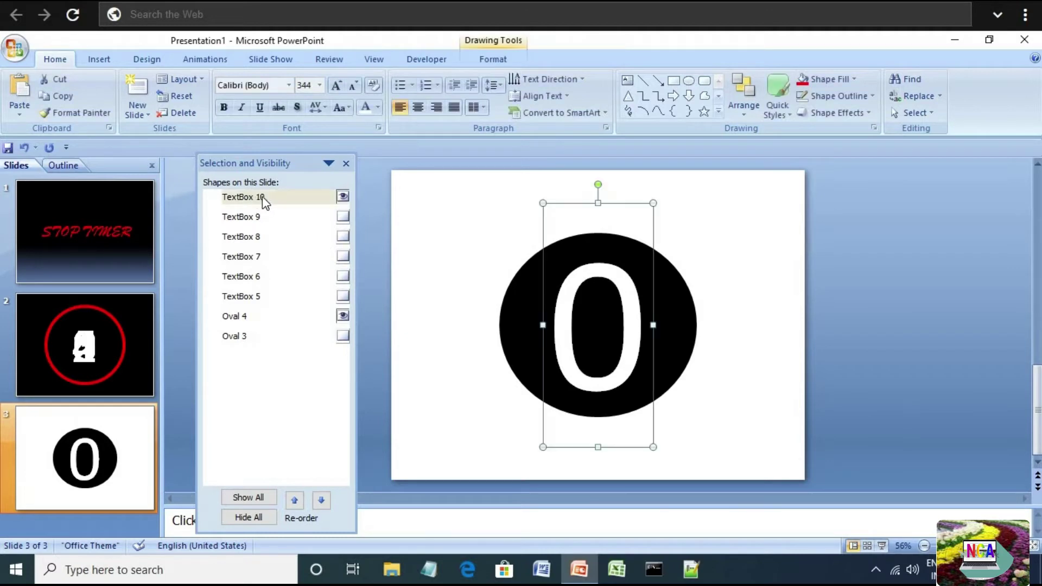
pyautogui.click(262, 198)
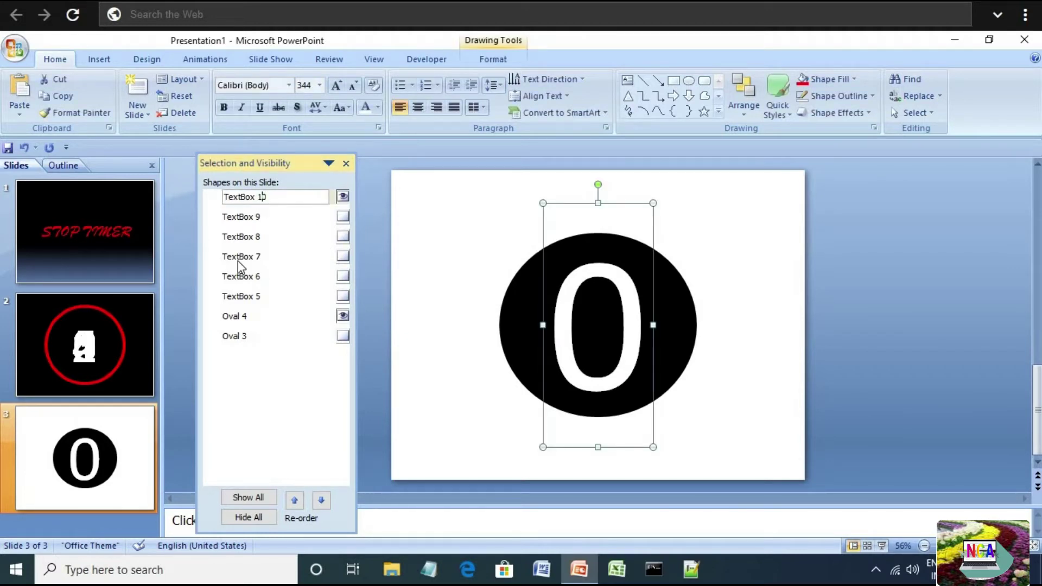
pyautogui.press('BackSpace')
pyautogui.press('BackSpace')
pyautogui.press('BackSpace')
pyautogui.press('BackSpace')
pyautogui.press('BackSpace')
pyautogui.press('BackSpace')
pyautogui.press('BackSpace')
pyautogui.press('Return')
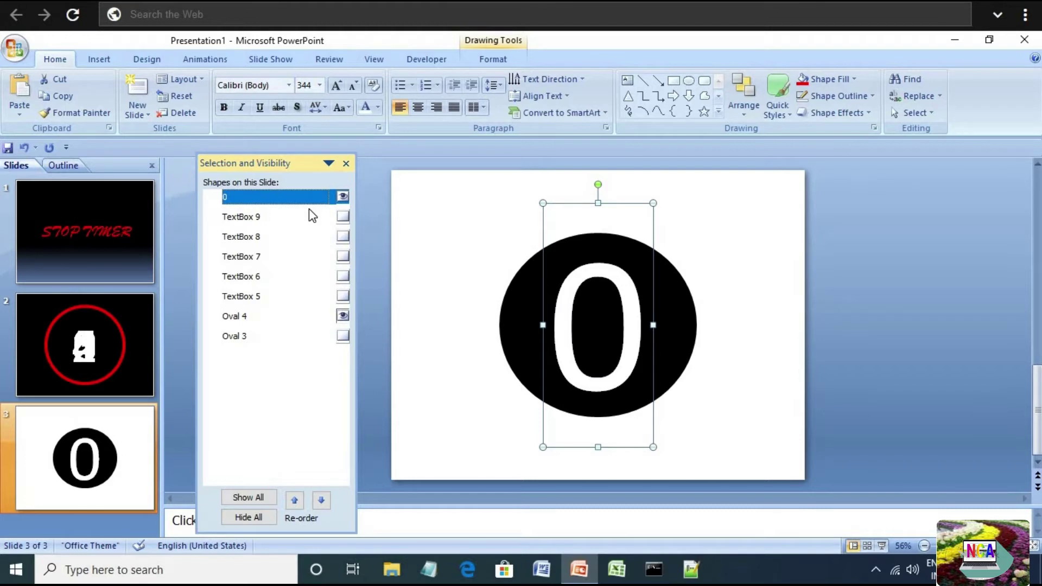
pyautogui.click(258, 219)
pyautogui.click(342, 196)
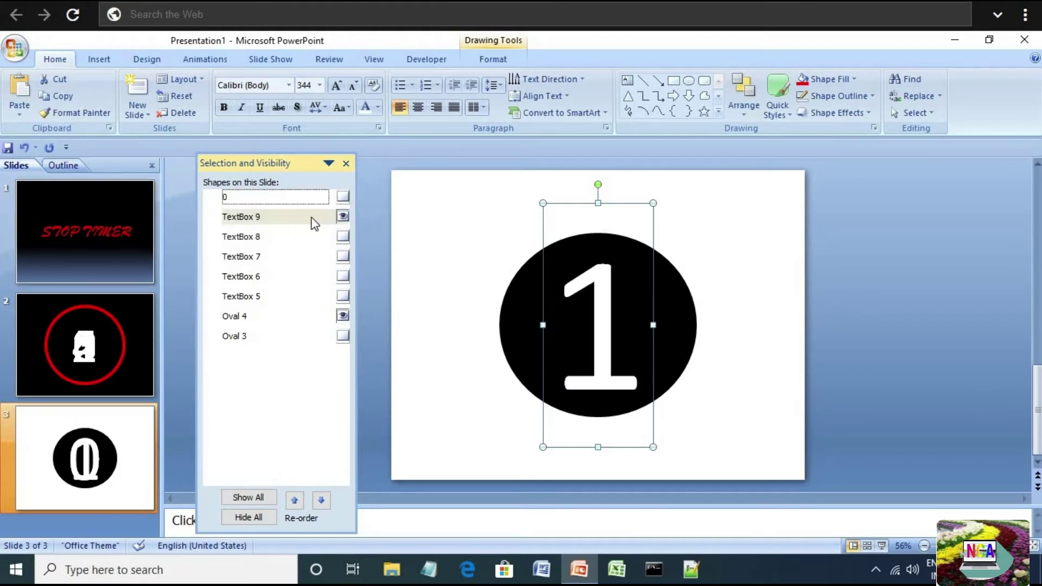
pyautogui.click(279, 217)
pyautogui.press('BackSpace')
pyautogui.press('BackSpace')
pyautogui.press('BackSpace')
pyautogui.press('BackSpace')
pyautogui.press('BackSpace')
pyautogui.write('1')
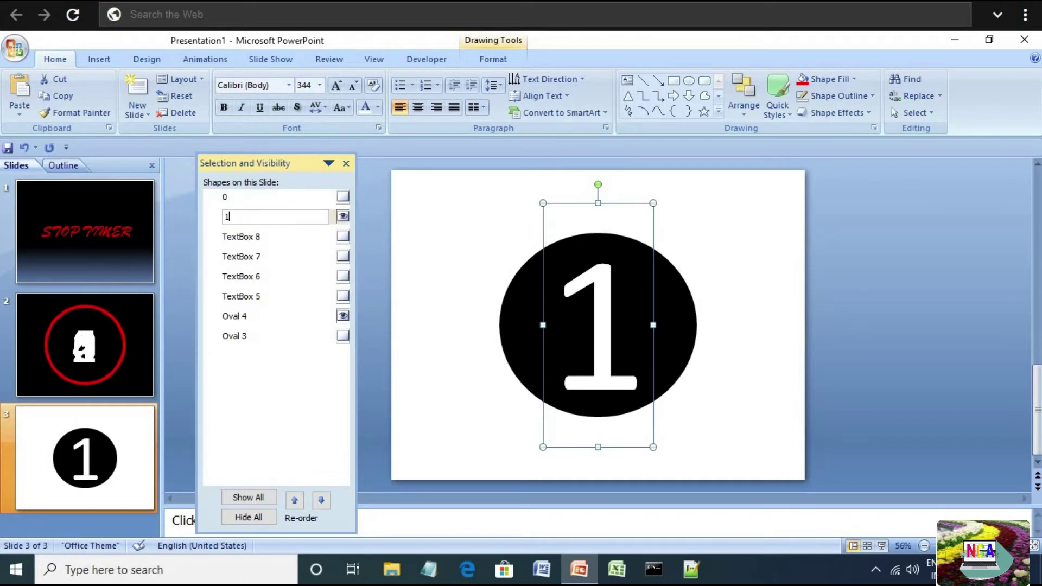
pyautogui.press('Return')
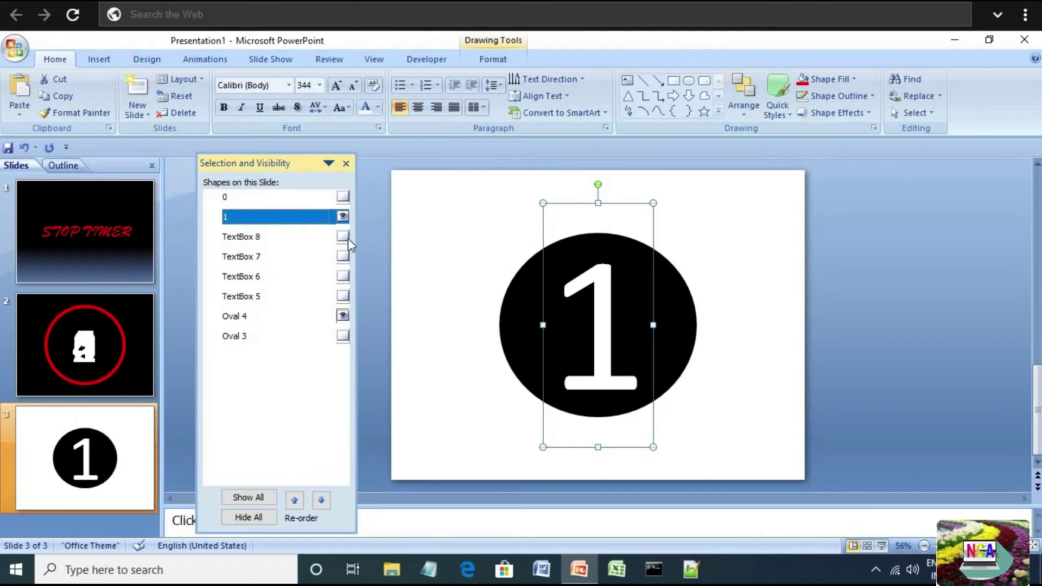
pyautogui.click(343, 216)
# Step: Rename TextBox 8 to 2 and TextBox 7 to 3, hiding each afterwards
pyautogui.click(342, 236)
pyautogui.click(292, 237)
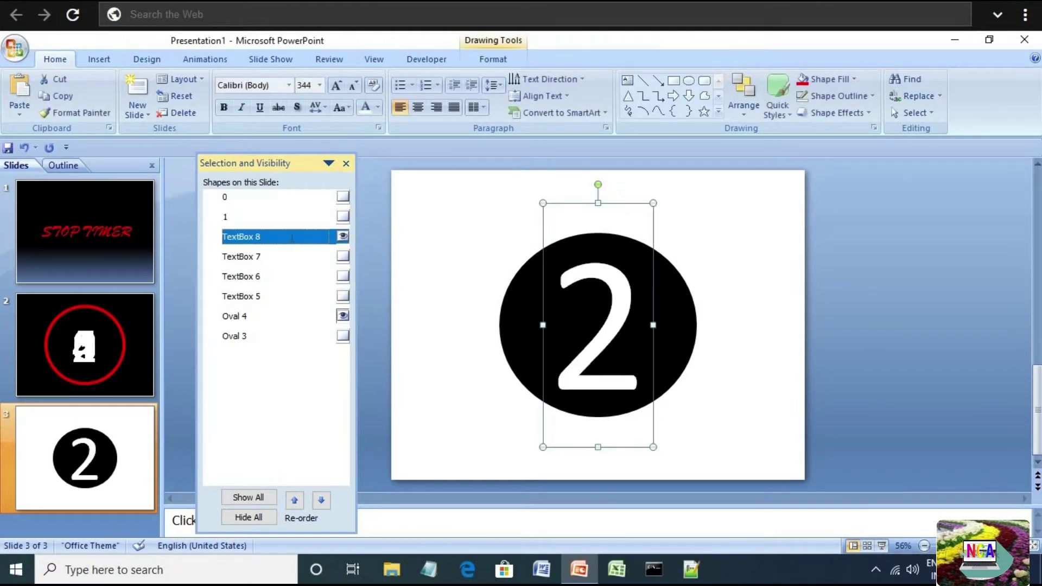
pyautogui.click(292, 237)
pyautogui.hotkey('ctrl', 'a')
pyautogui.write('2')
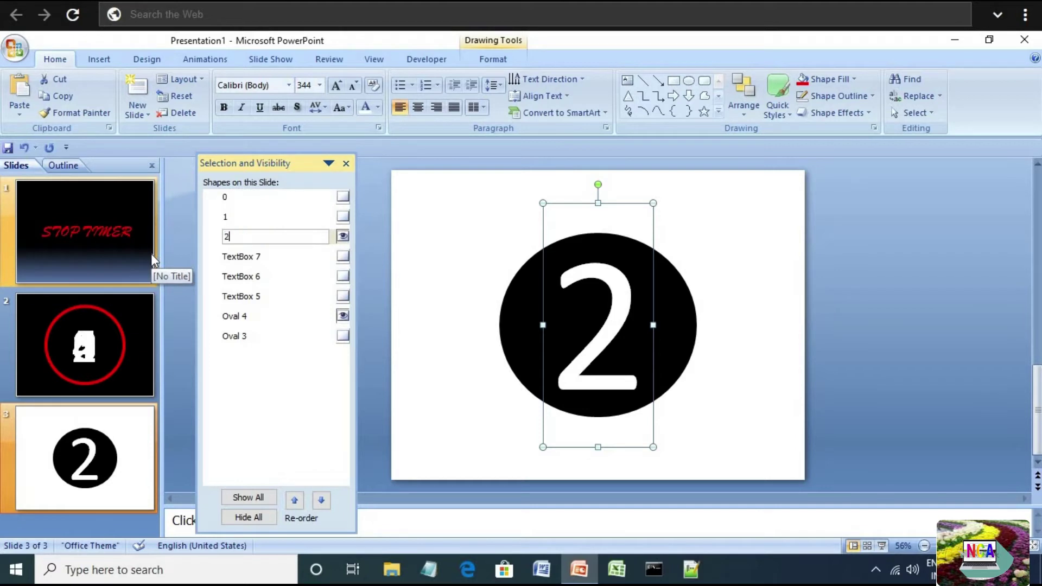
pyautogui.press('Return')
pyautogui.click(342, 236)
pyautogui.click(343, 256)
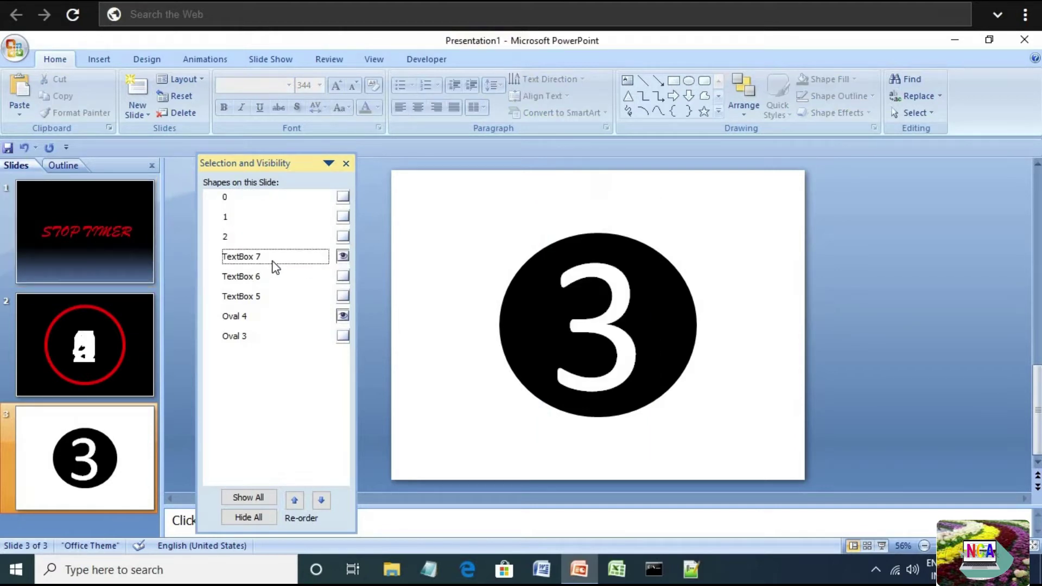
pyautogui.click(273, 259)
pyautogui.click(273, 259)
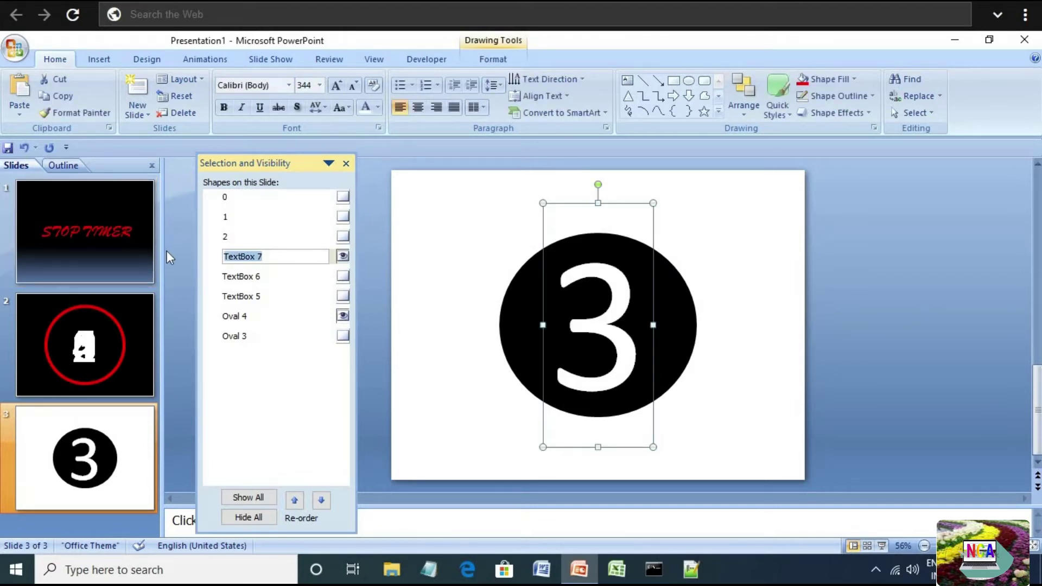
pyautogui.write('3')
pyautogui.press('Return')
pyautogui.click(342, 256)
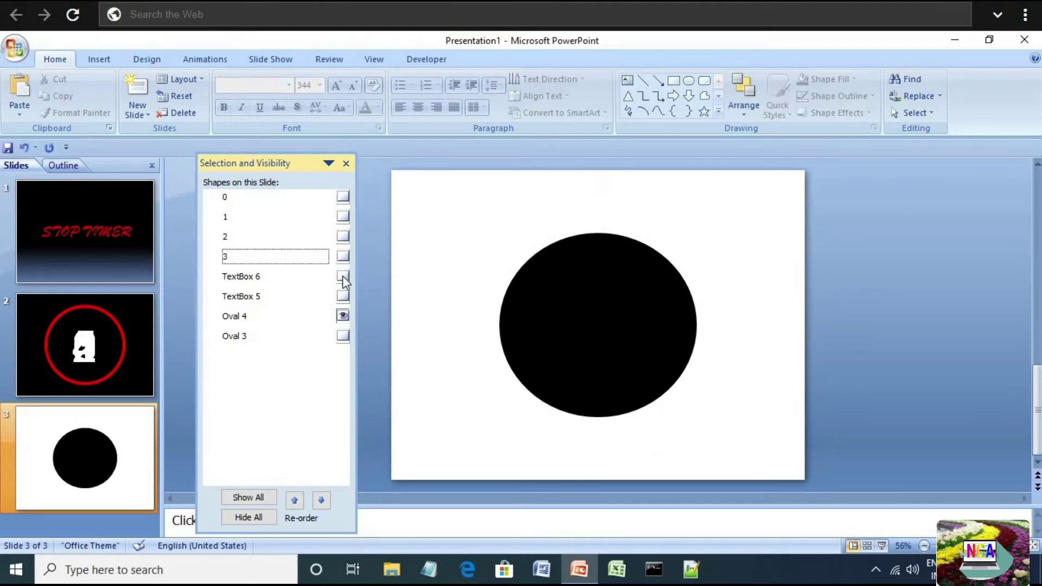
# Step: Rename TextBox 6 to 4 and TextBox 5 to 5, hiding each afterwards
pyautogui.click(342, 276)
pyautogui.click(277, 278)
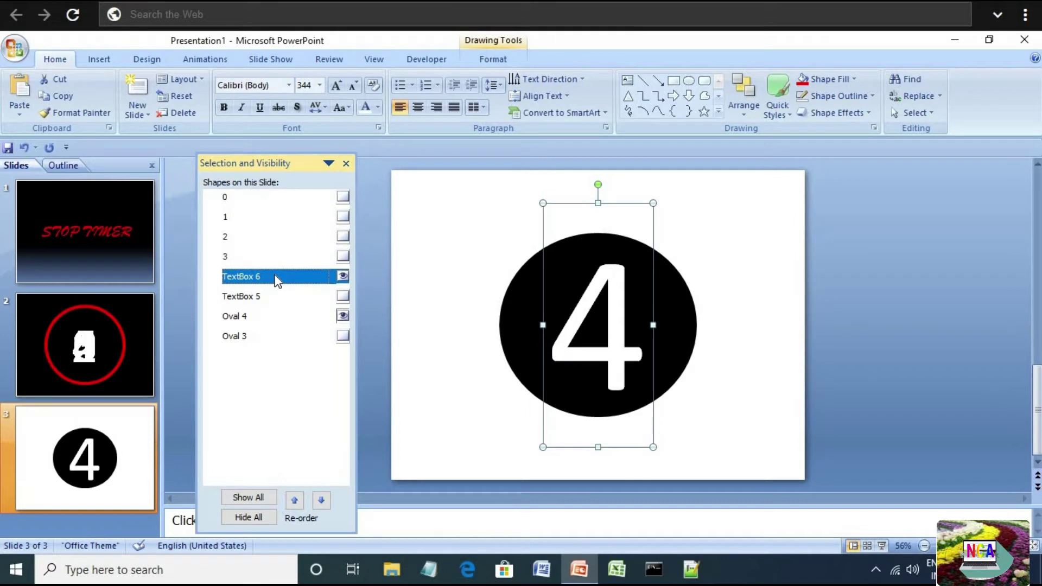
pyautogui.click(275, 277)
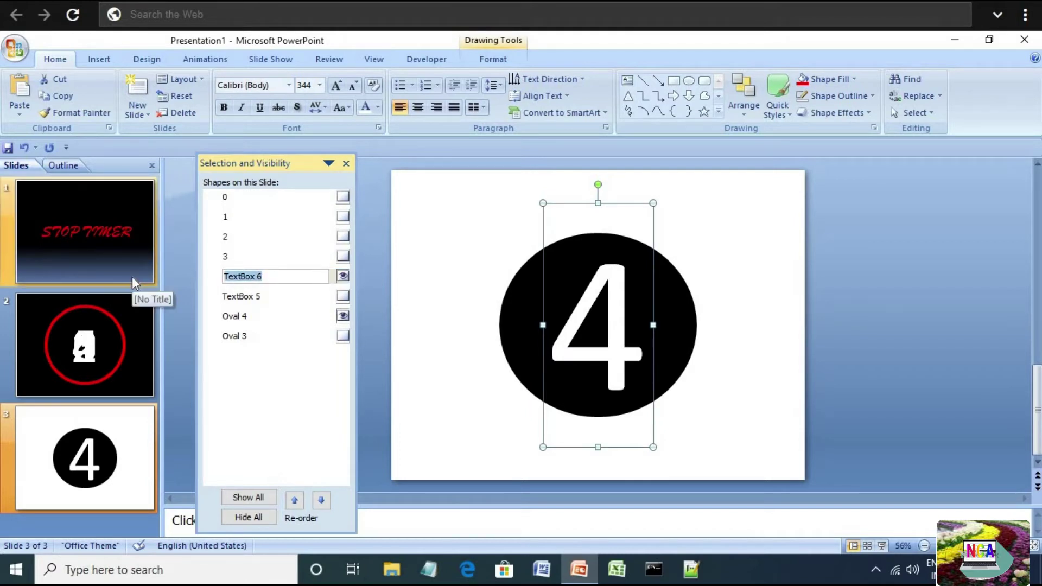
pyautogui.write('4')
pyautogui.press('Return')
pyautogui.click(343, 296)
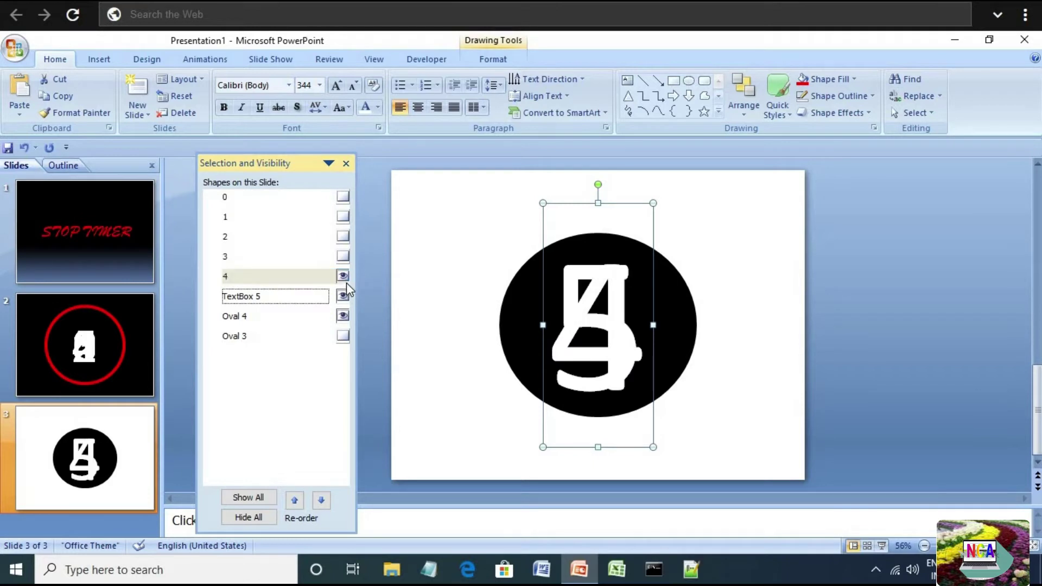
pyautogui.click(342, 276)
pyautogui.click(263, 297)
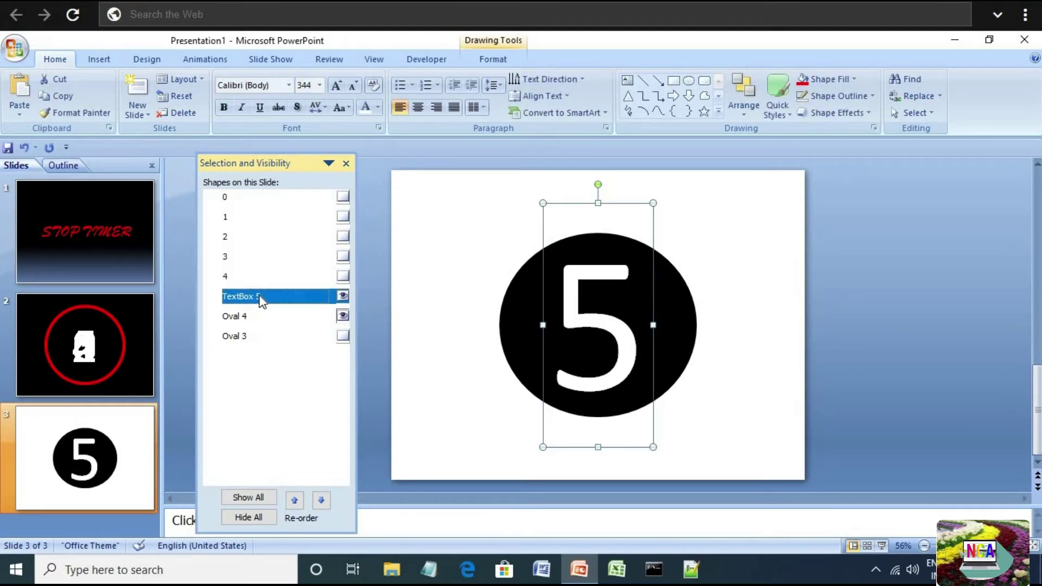
pyautogui.click(266, 297)
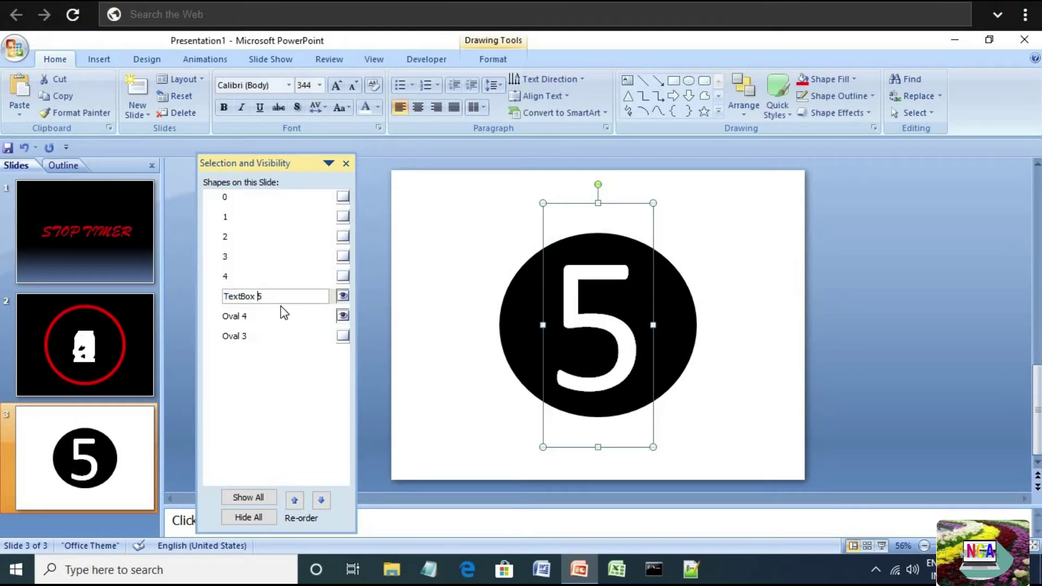
pyautogui.press('BackSpace')
pyautogui.press('BackSpace')
pyautogui.press('BackSpace')
pyautogui.press('BackSpace')
pyautogui.press('BackSpace')
pyautogui.press('BackSpace')
pyautogui.press('BackSpace')
pyautogui.press('Return')
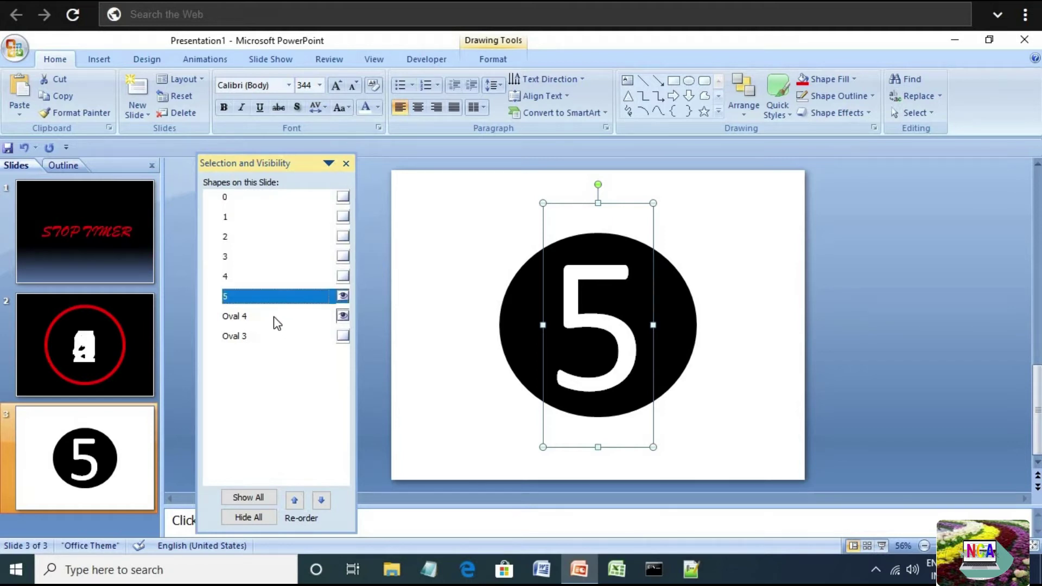
pyautogui.click(277, 320)
pyautogui.click(342, 296)
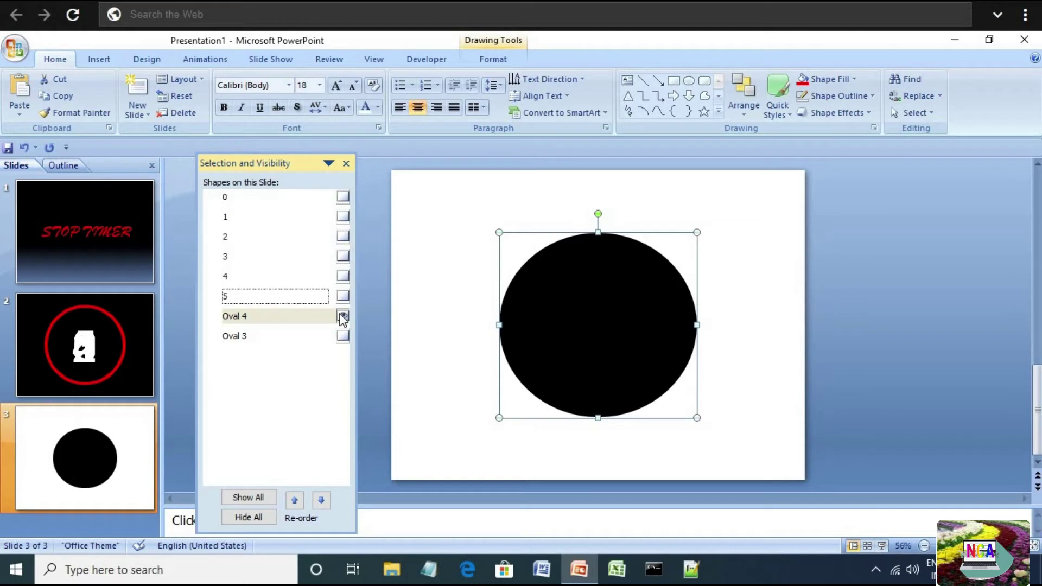
# Step: Rename the black circle Oval 4 to Oval 2 and hide it
pyautogui.doubleClick(324, 316)
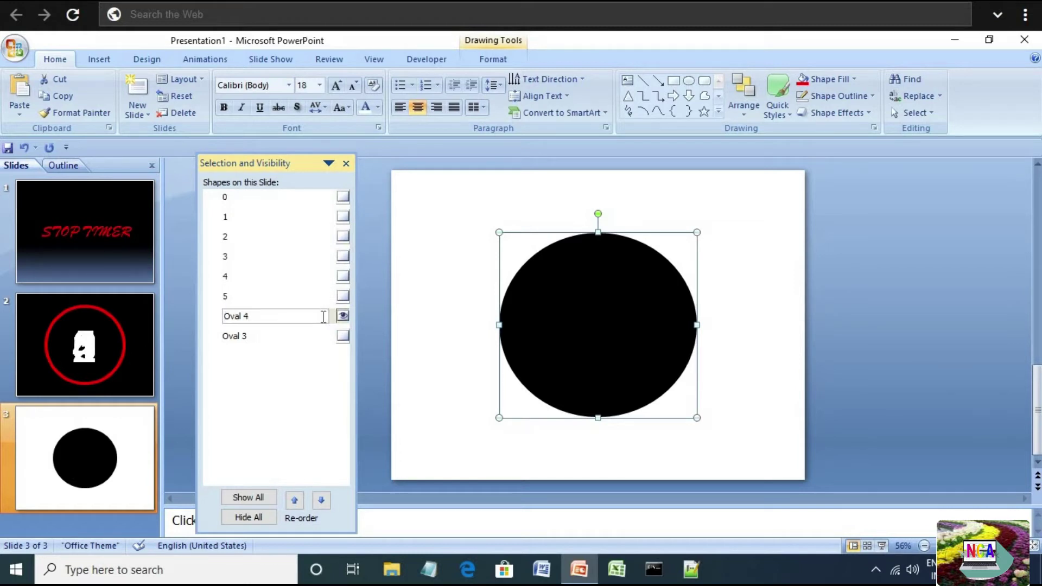
pyautogui.press('BackSpace')
pyautogui.write('2')
pyautogui.click(344, 316)
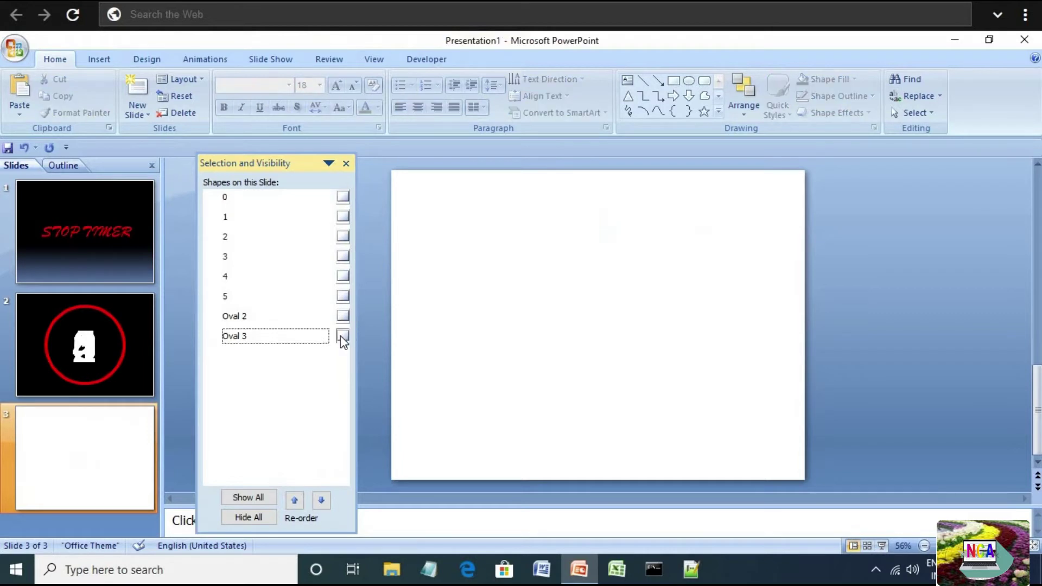
# Step: Rename the red circle Oval 3 to Oval 1, then show all shapes again
pyautogui.click(342, 336)
pyautogui.click(291, 337)
pyautogui.click(290, 336)
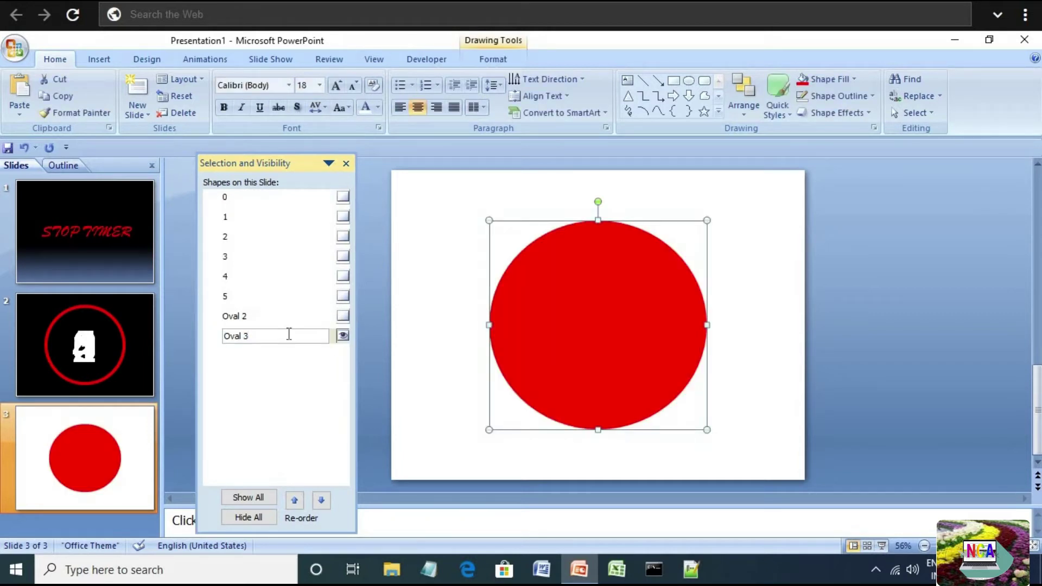
pyautogui.press('BackSpace')
pyautogui.write('1')
pyautogui.press('Return')
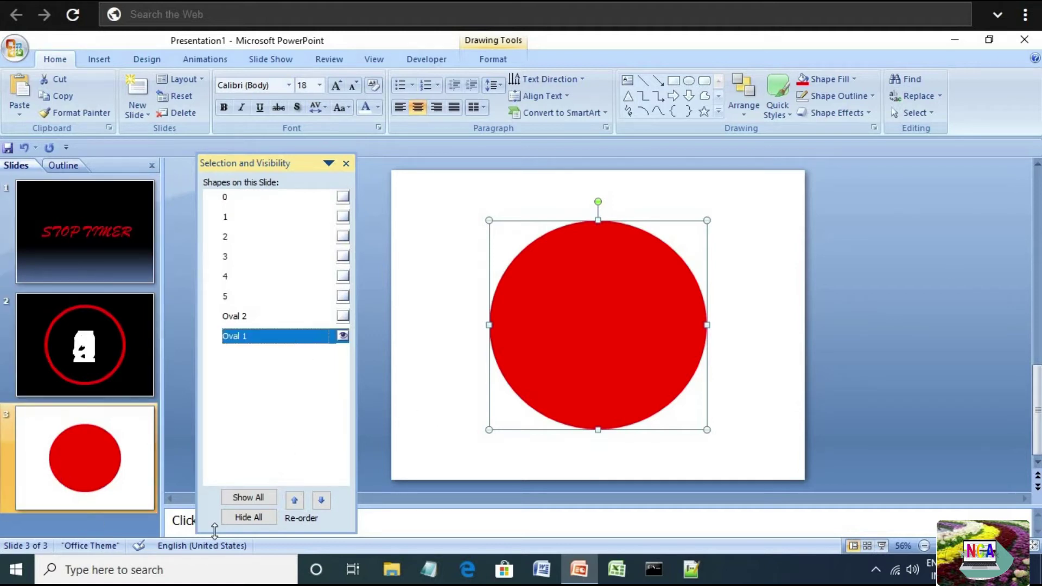
pyautogui.click(266, 493)
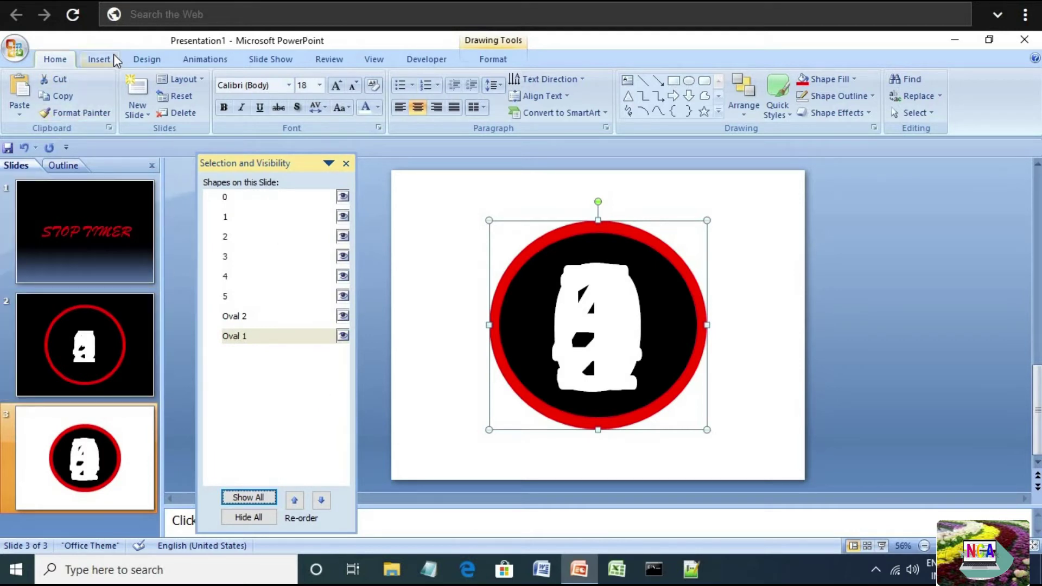
pyautogui.click(209, 58)
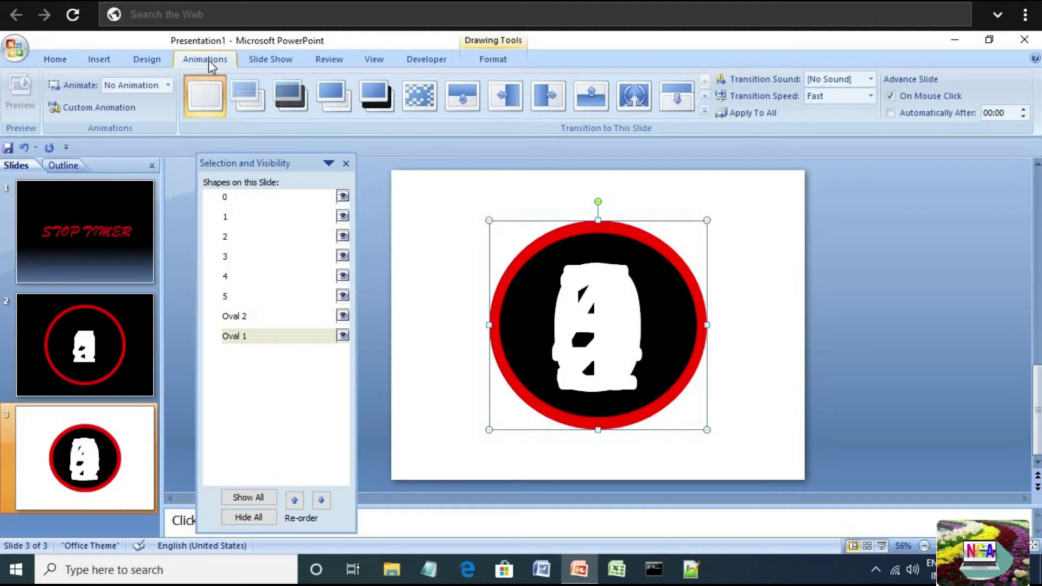
# Step: Open the Custom Animation pane and select both circles, Oval 2 and Oval 1
pyautogui.click(83, 106)
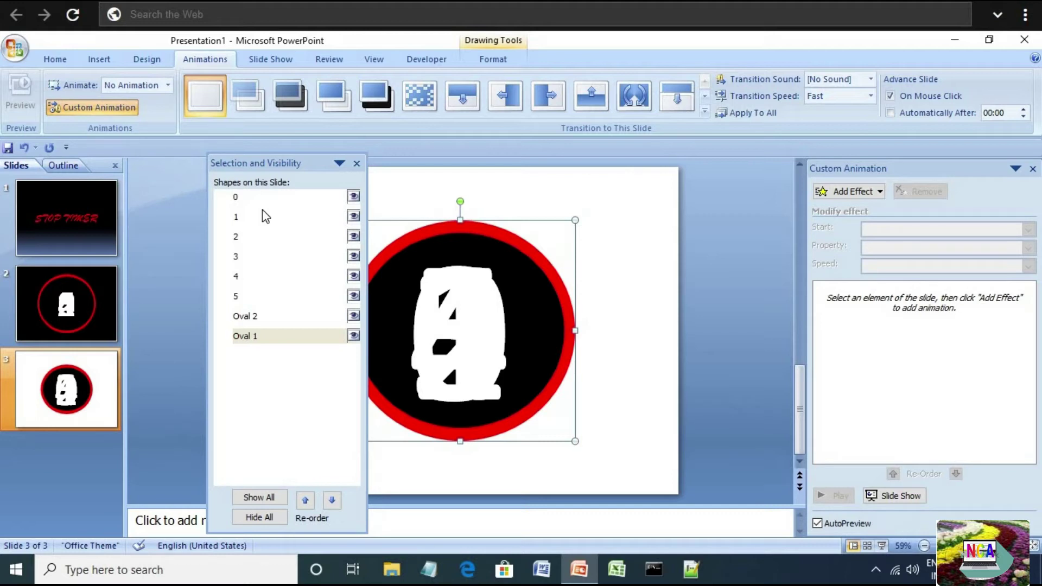
pyautogui.click(250, 314)
pyautogui.click(252, 336)
pyautogui.click(503, 237)
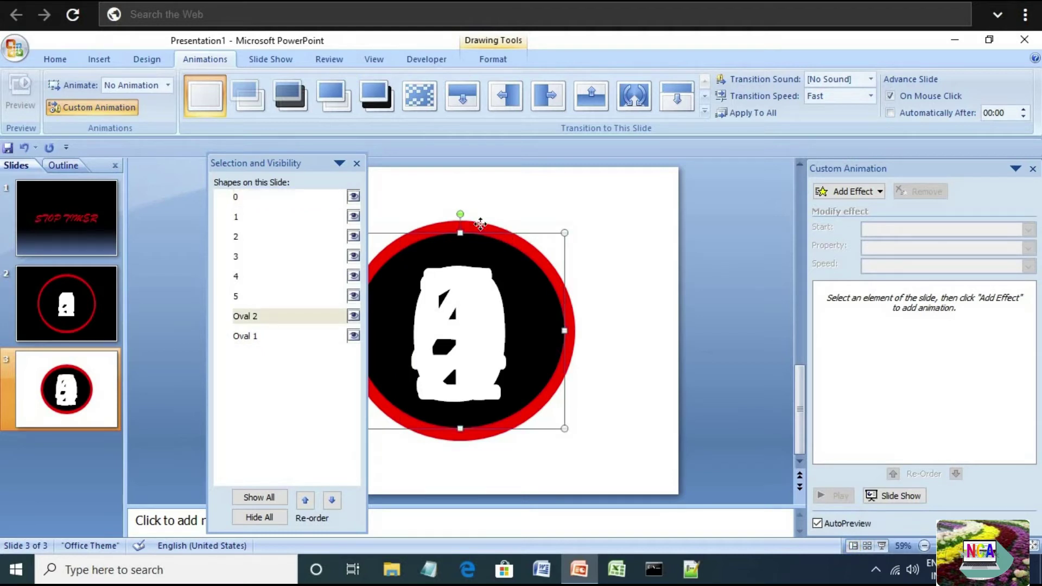
pyautogui.click(581, 224)
pyautogui.click(568, 321)
pyautogui.keyDown('shift'); pyautogui.click(573, 326); pyautogui.keyUp('shift')
pyautogui.moveTo(223, 155); pyautogui.dragTo(120, 142)
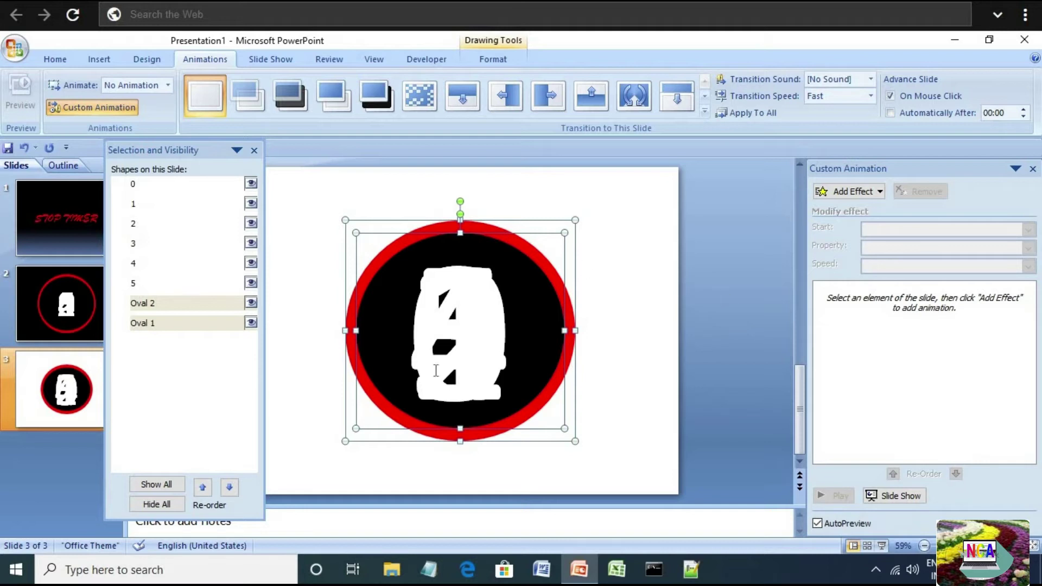
pyautogui.click(855, 193)
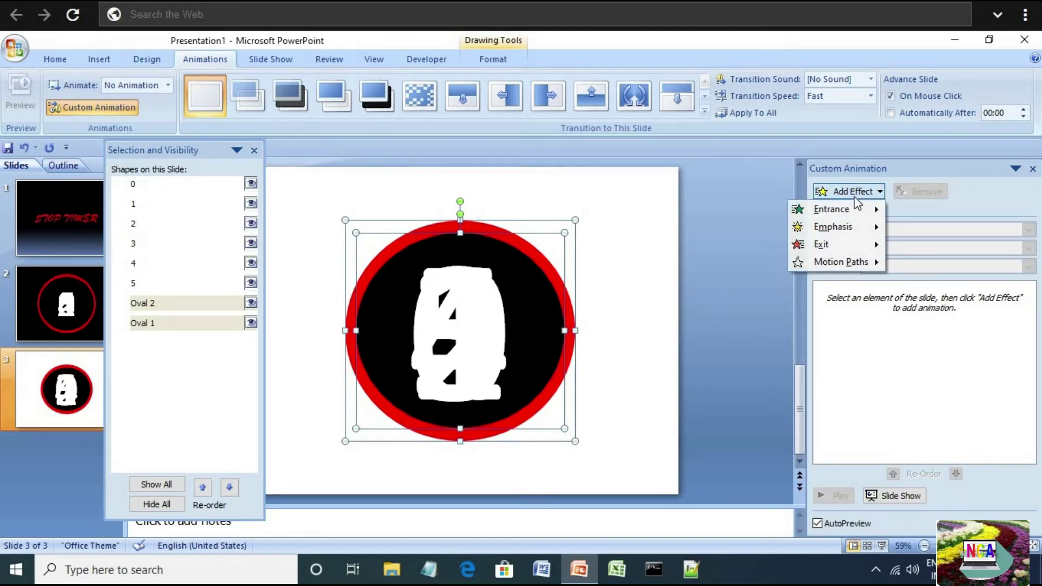
pyautogui.moveTo(831, 209)
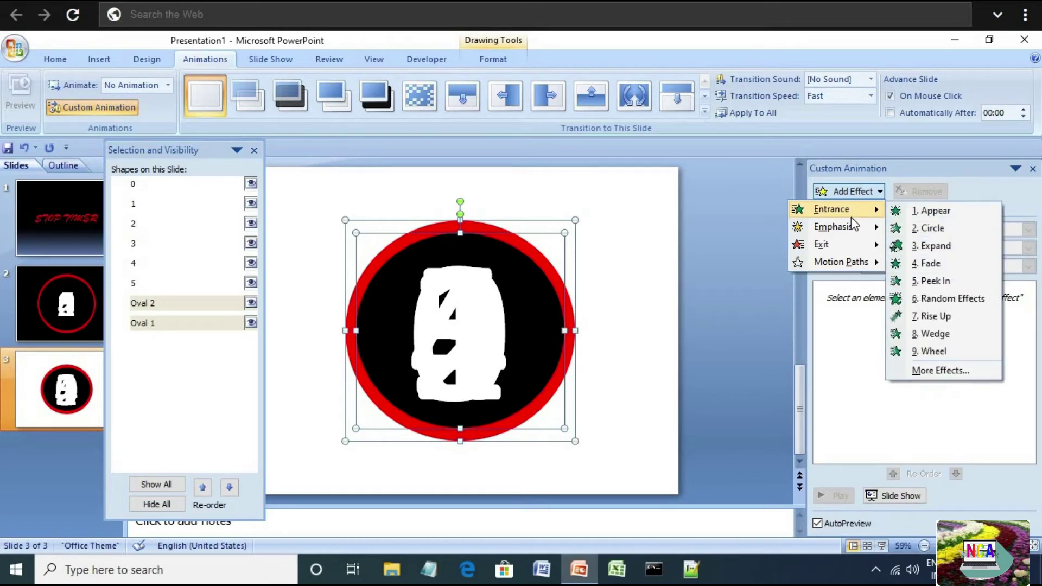
# Step: Apply the Wheel entrance effect to both circles via More Effects
pyautogui.click(928, 370)
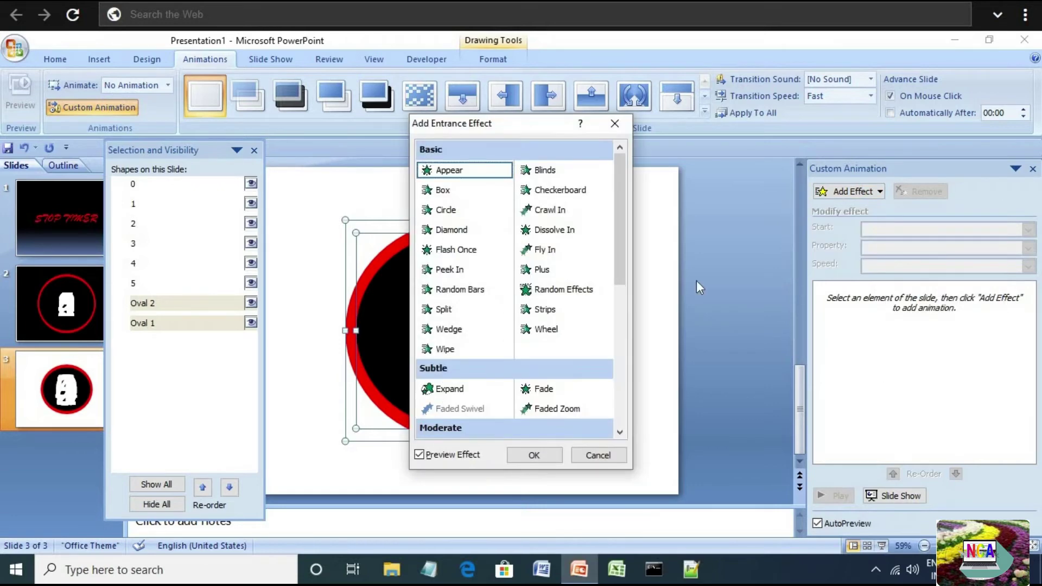
pyautogui.moveTo(531, 129); pyautogui.dragTo(721, 146)
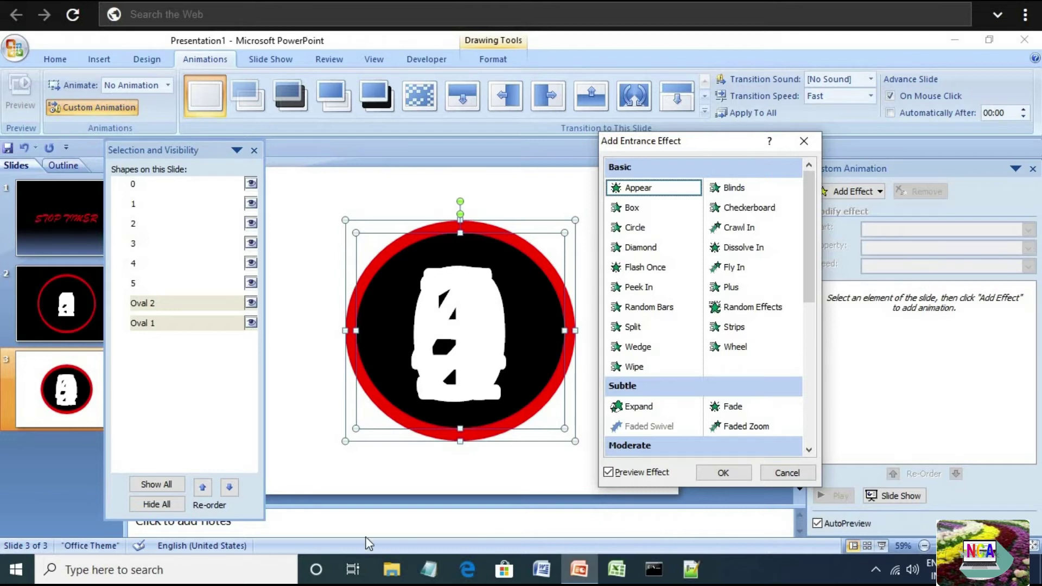
pyautogui.click(733, 346)
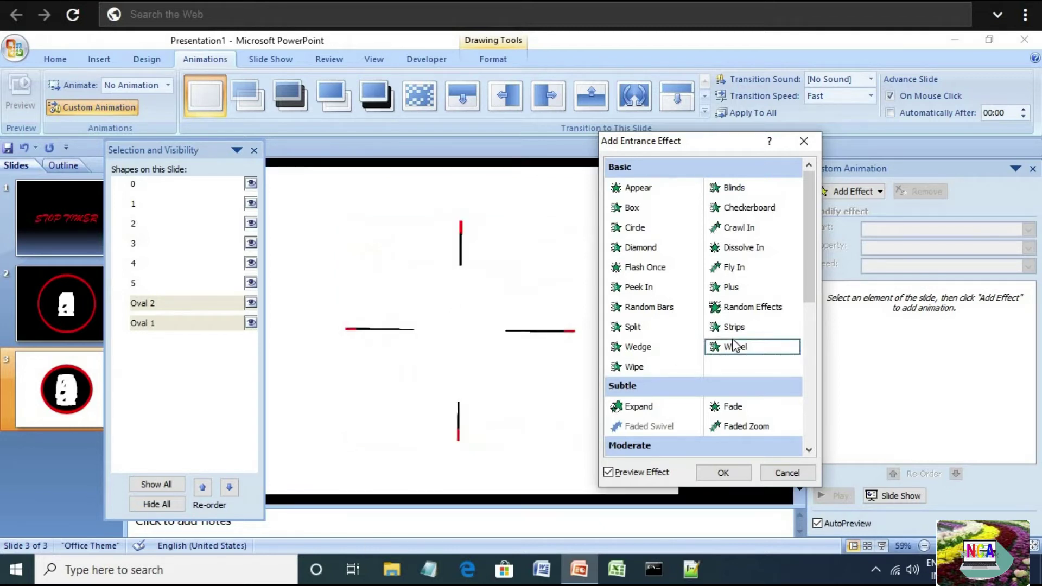
pyautogui.click(719, 472)
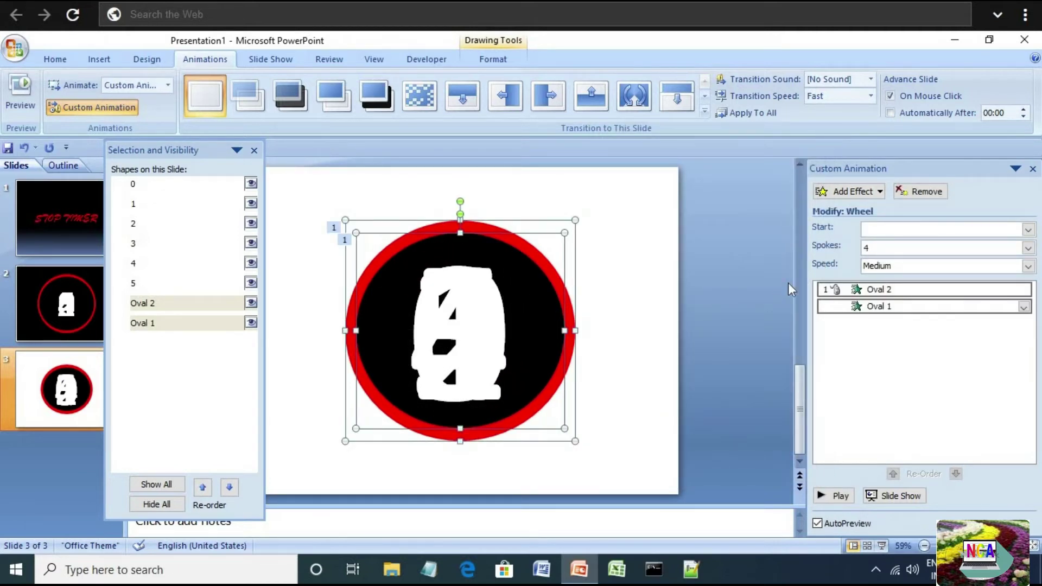
pyautogui.click(859, 360)
# Step: Set the Oval 2 and Oval 1 Wheel entrances to 1 spoke, keeping Oval 2 starting On Click
pyautogui.click(858, 291)
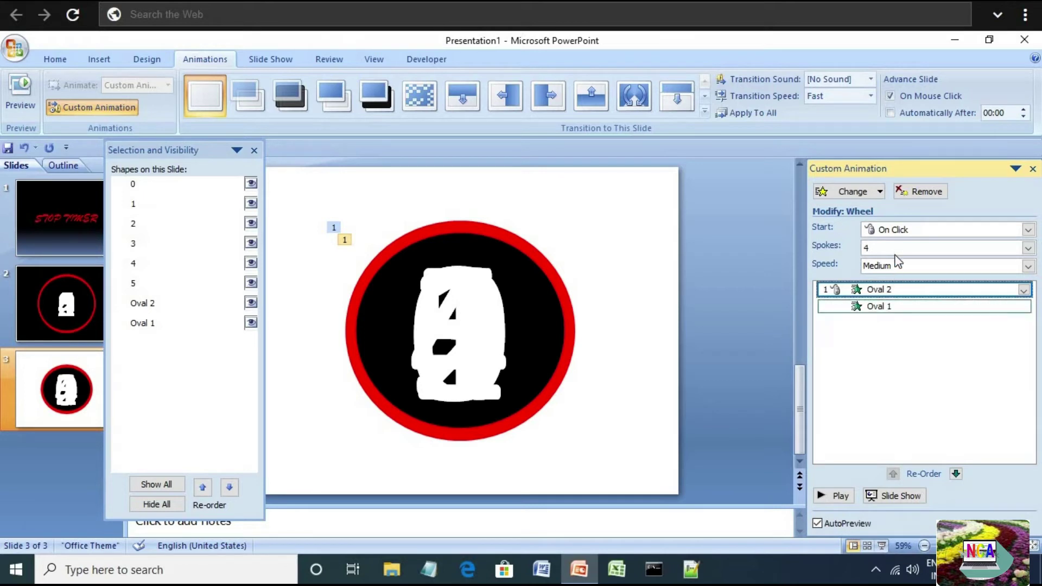
pyautogui.click(897, 229)
pyautogui.click(900, 245)
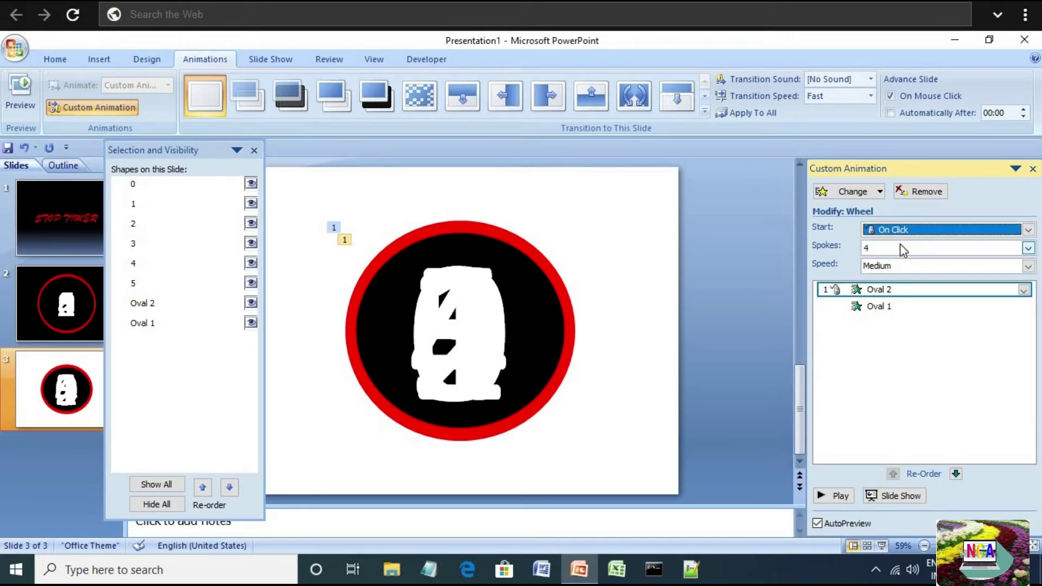
pyautogui.click(900, 248)
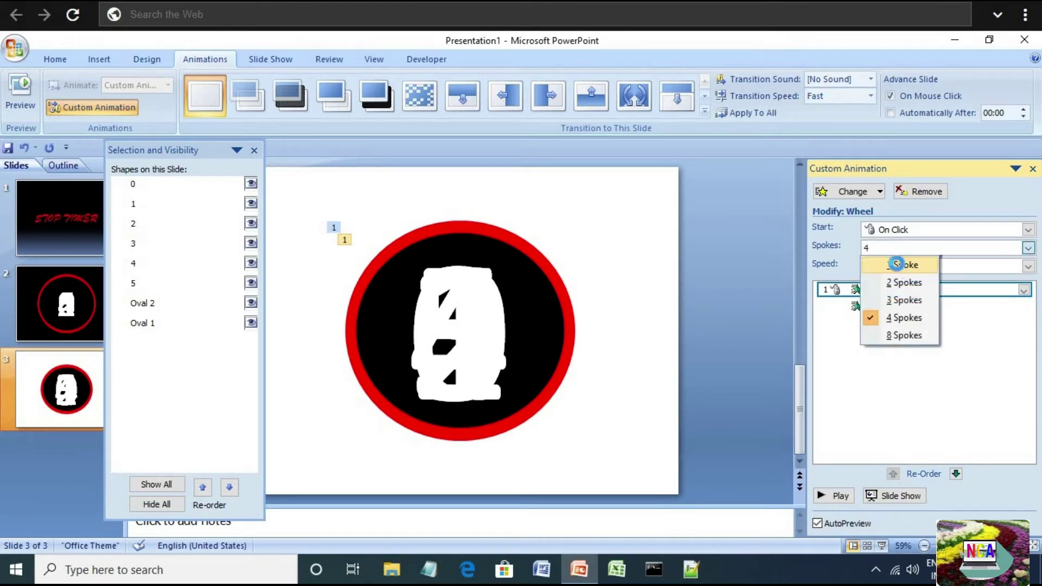
pyautogui.click(896, 265)
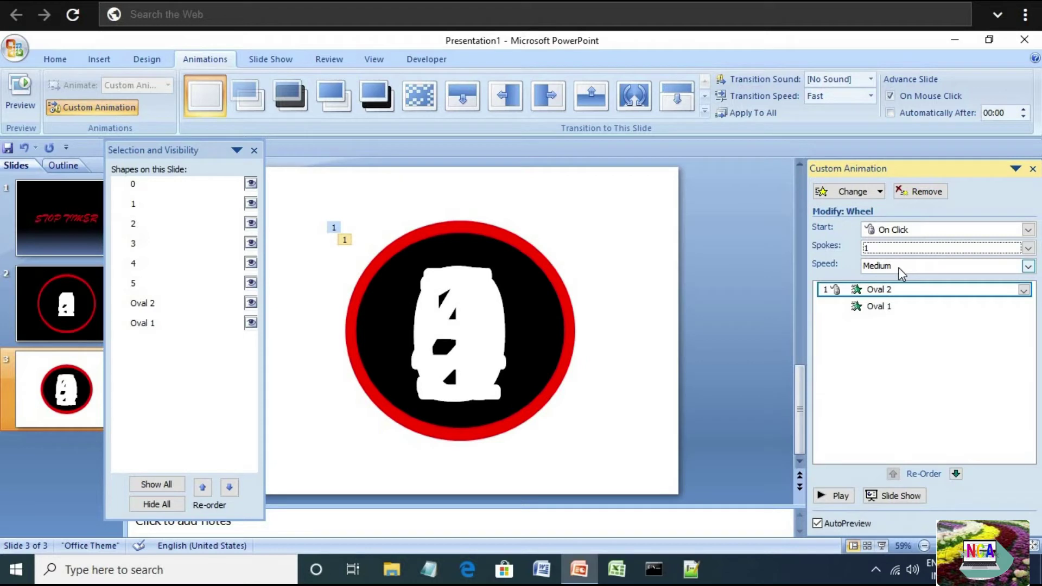
pyautogui.click(887, 306)
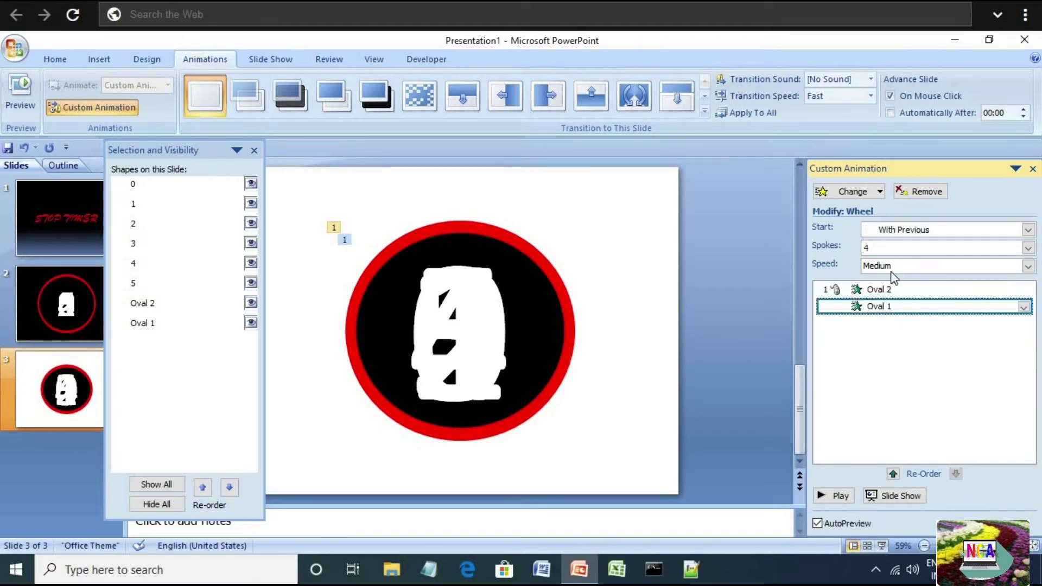
pyautogui.click(893, 248)
pyautogui.click(891, 265)
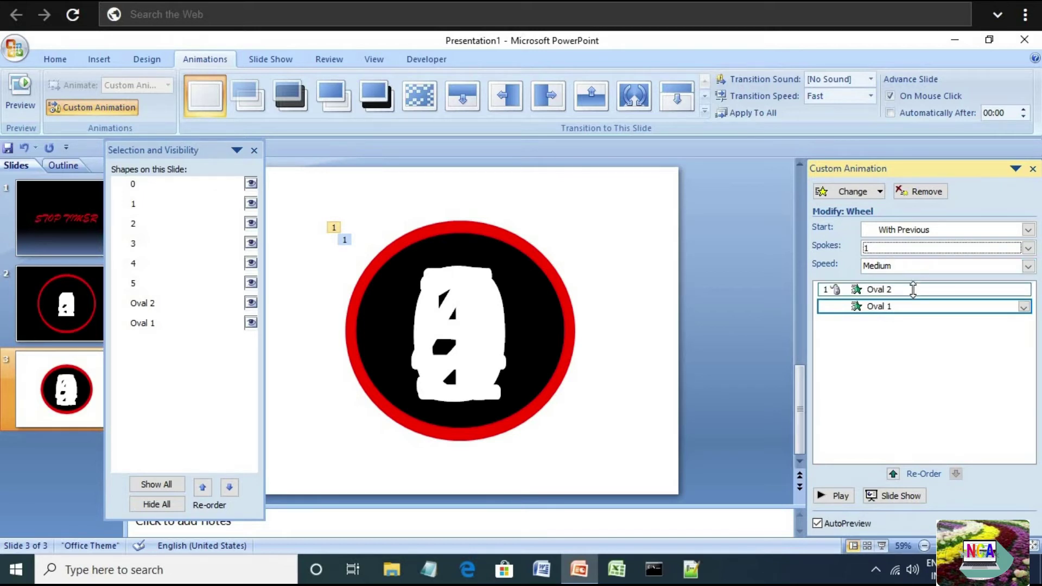
# Step: Select both ovals and set their Wheel speed to Very Slow
pyautogui.click(569, 318)
pyautogui.keyDown('shift'); pyautogui.click(570, 319); pyautogui.keyUp('shift')
pyautogui.click(895, 261)
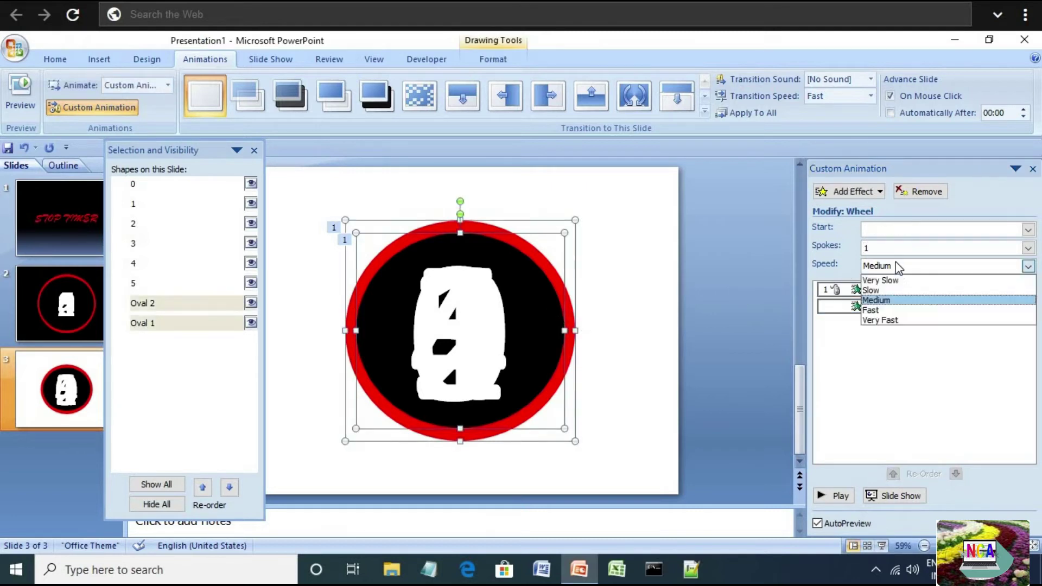
pyautogui.click(893, 277)
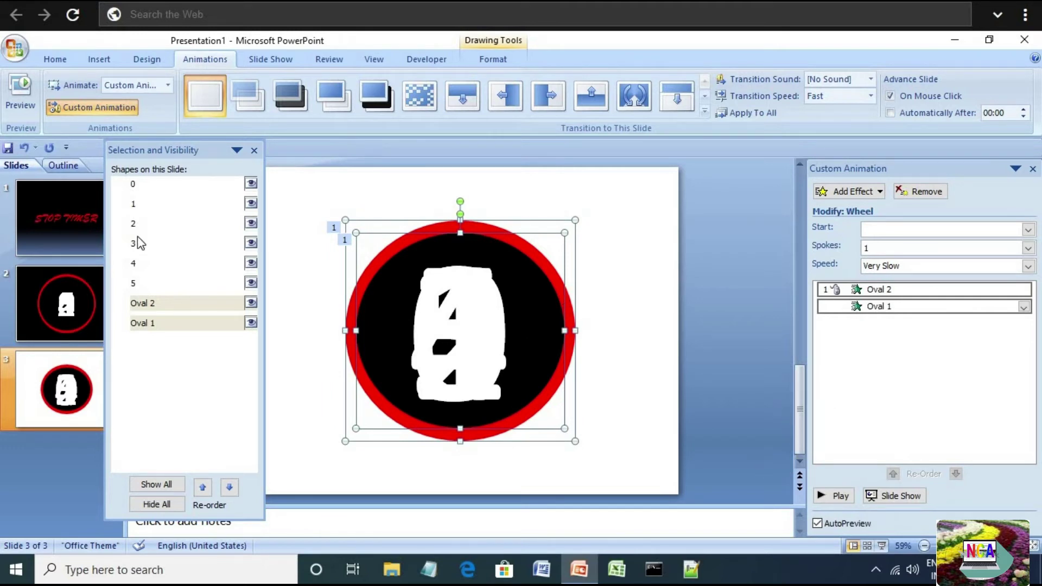
pyautogui.click(135, 287)
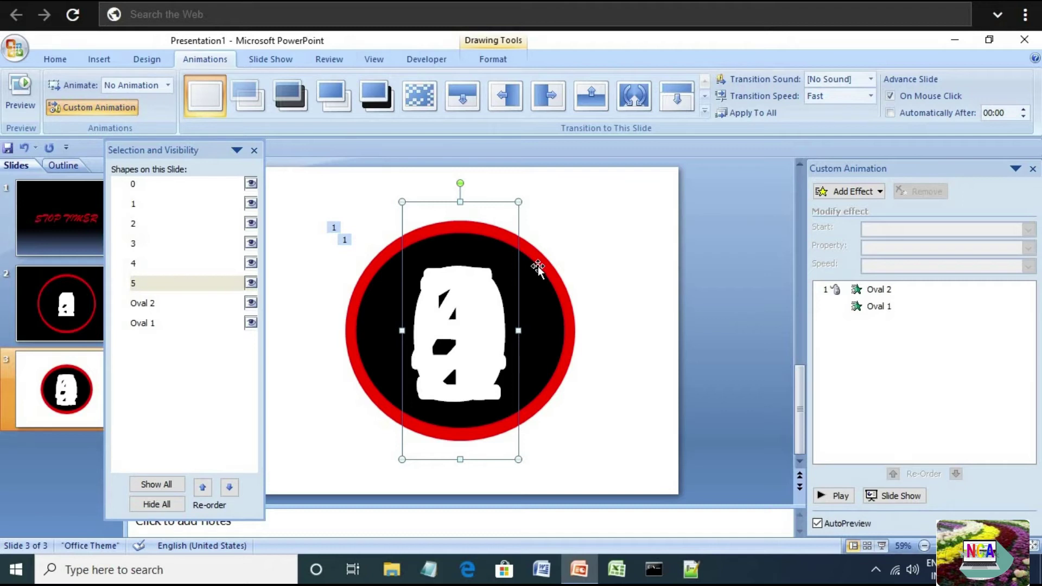
# Step: Give the number 5 an Appear entrance starting With Previous
pyautogui.click(875, 193)
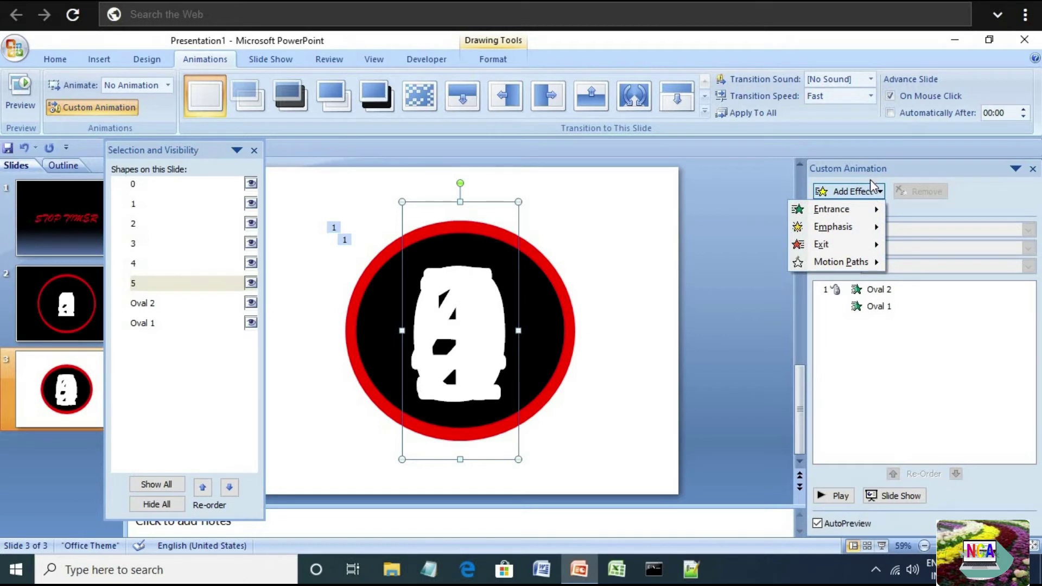
pyautogui.moveTo(832, 210)
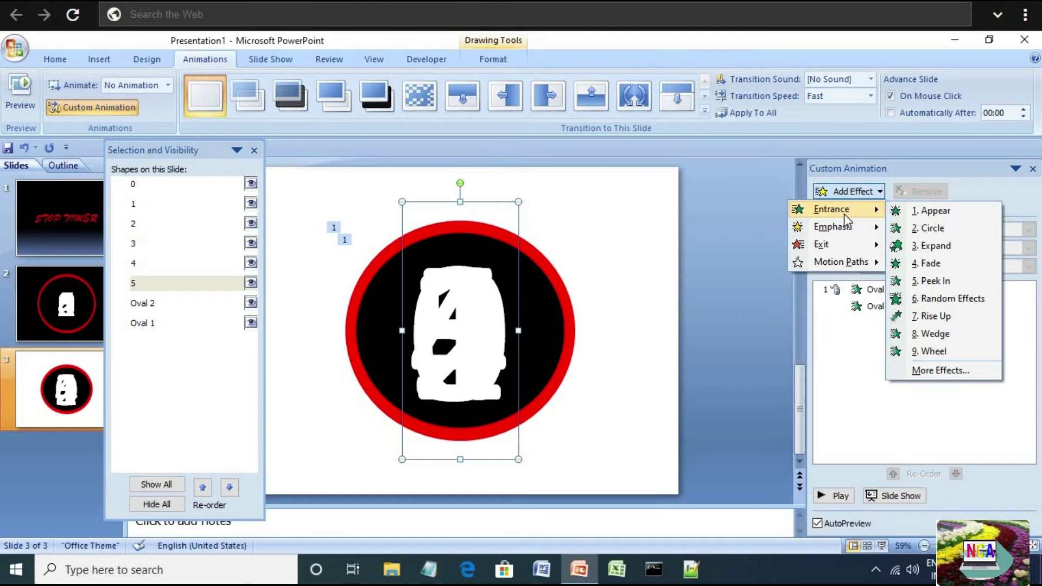
pyautogui.click(931, 210)
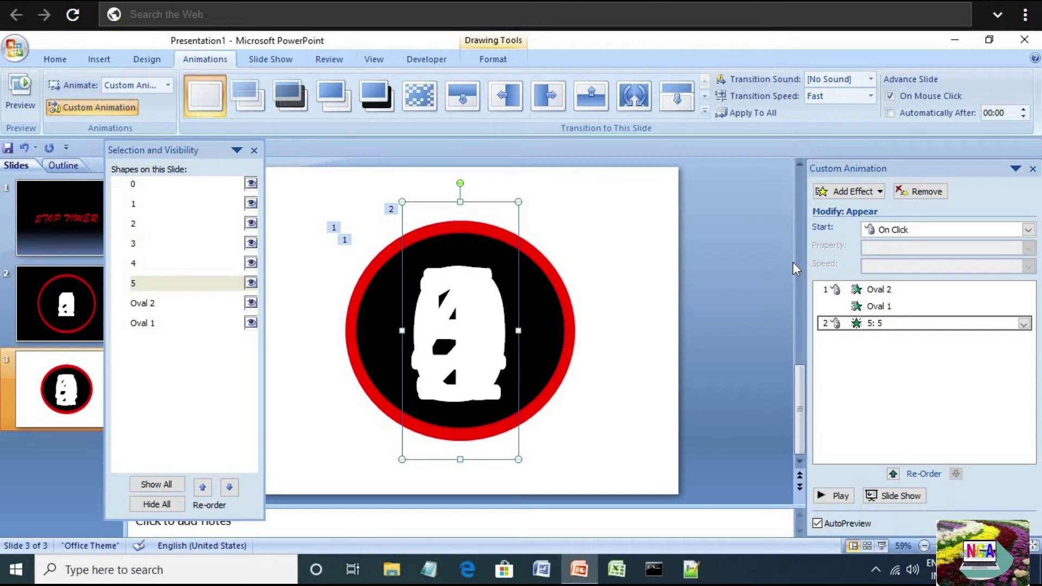
pyautogui.click(935, 232)
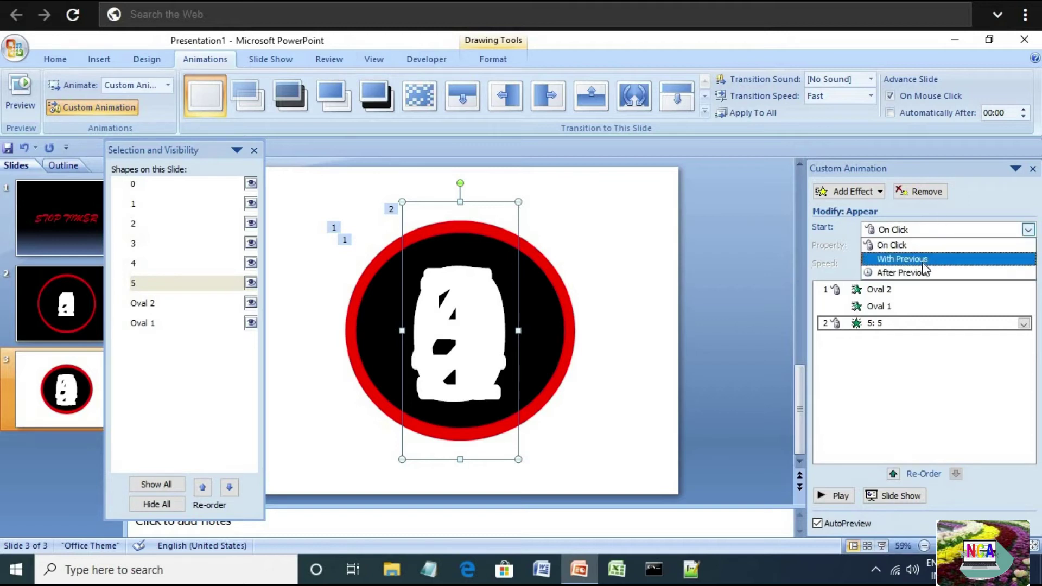
pyautogui.click(922, 263)
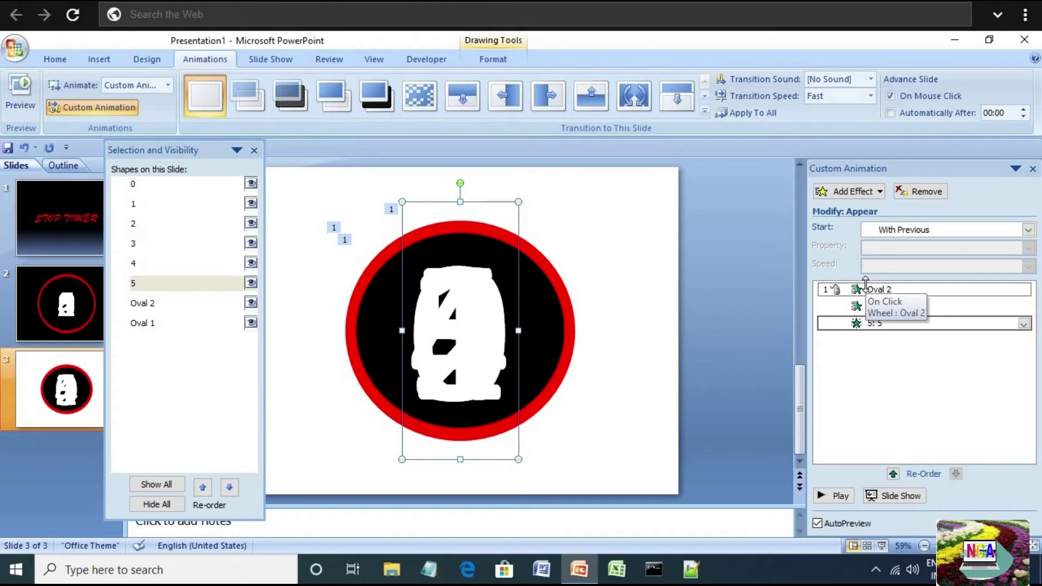
# Step: Add a Disappear exit to the number 5 that starts After Previous
pyautogui.click(871, 196)
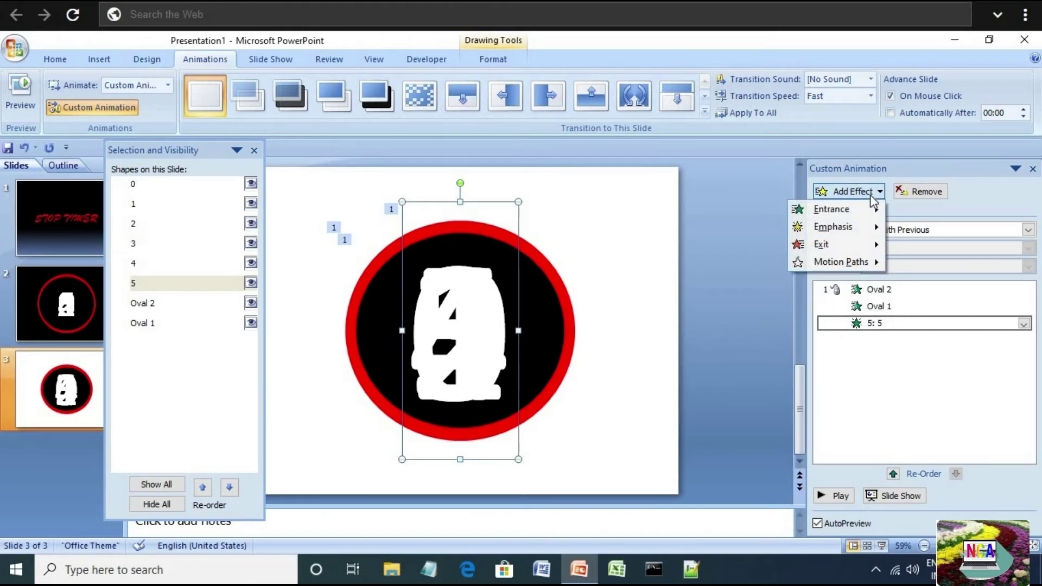
pyautogui.moveTo(830, 244)
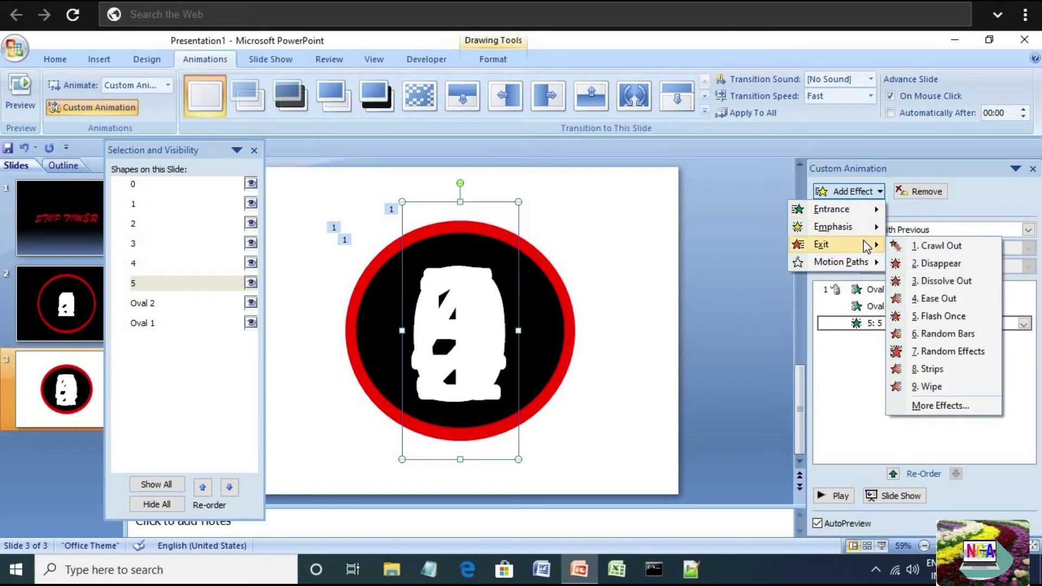
pyautogui.click(916, 264)
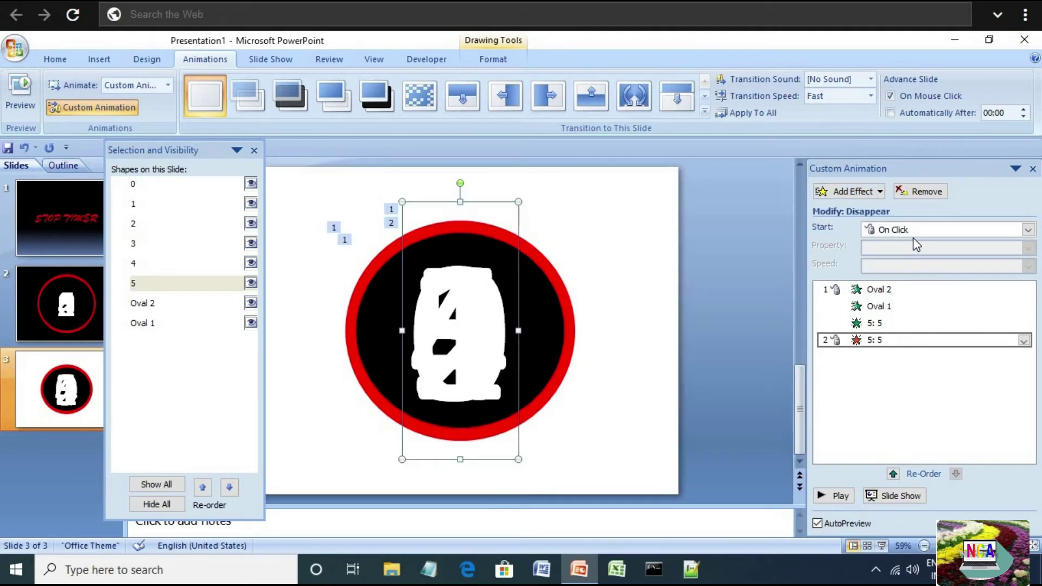
pyautogui.click(913, 230)
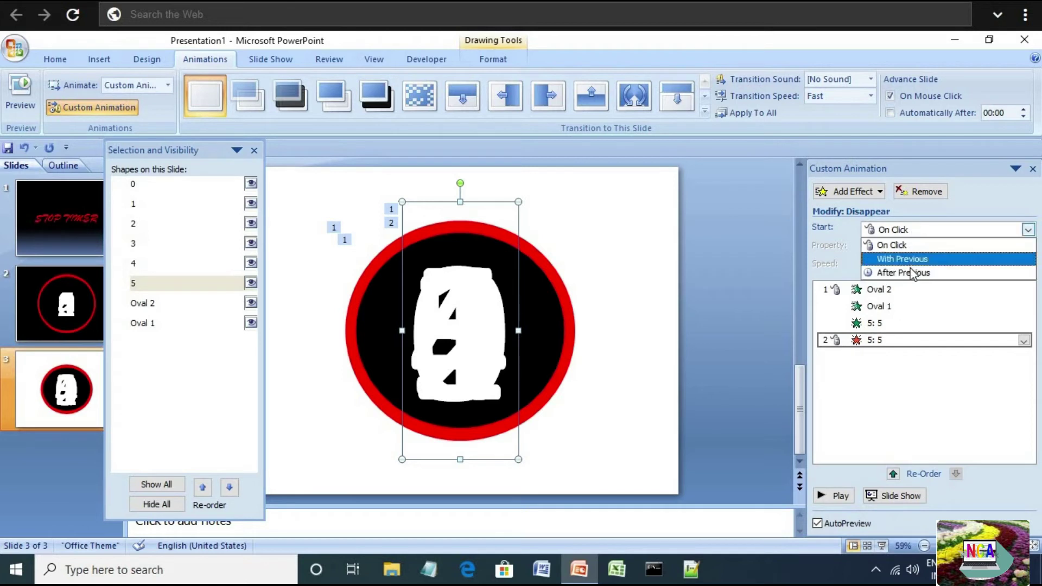
pyautogui.click(913, 272)
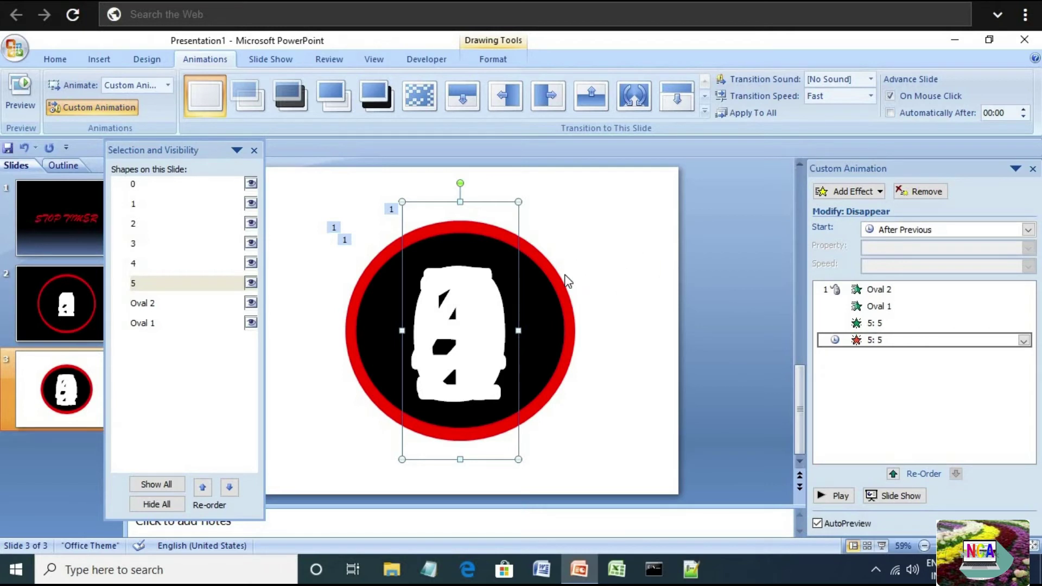
pyautogui.click(620, 279)
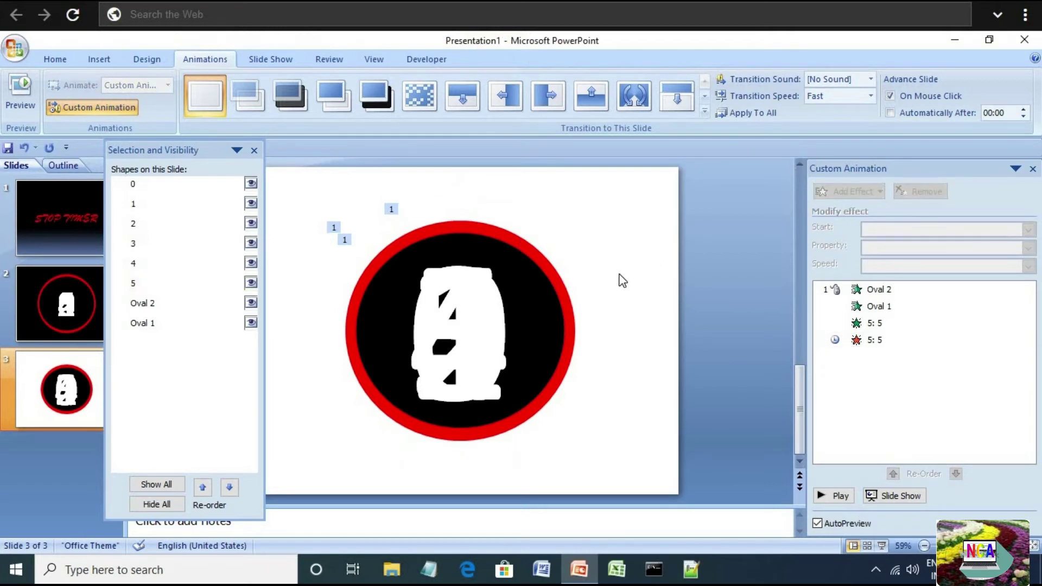
# Step: Add another Wheel entrance to Oval 2 and Oval 1 with 1 spoke at Very Slow speed
pyautogui.click(558, 302)
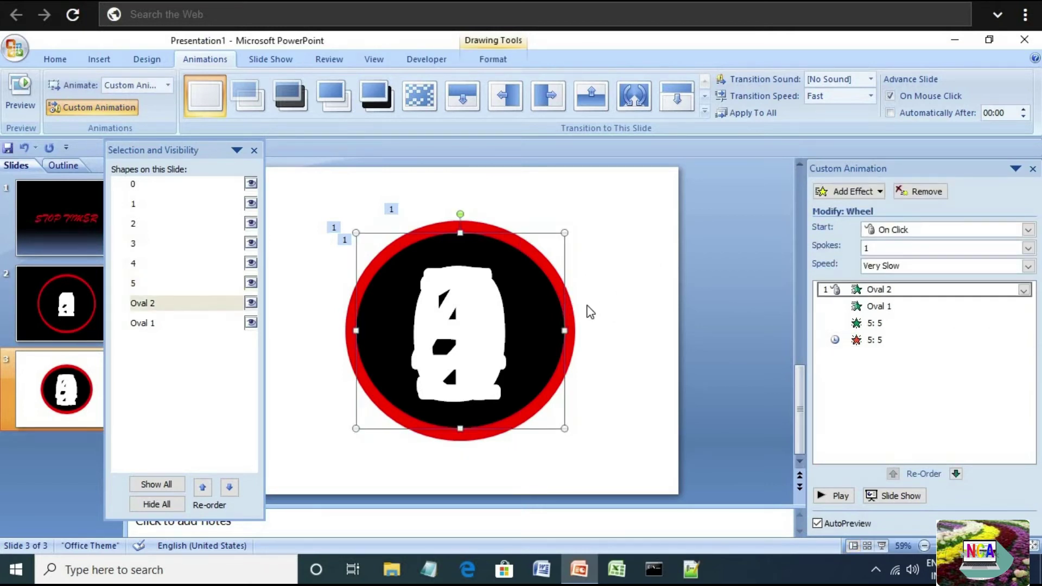
pyautogui.keyDown('shift'); pyautogui.click(575, 311); pyautogui.keyUp('shift')
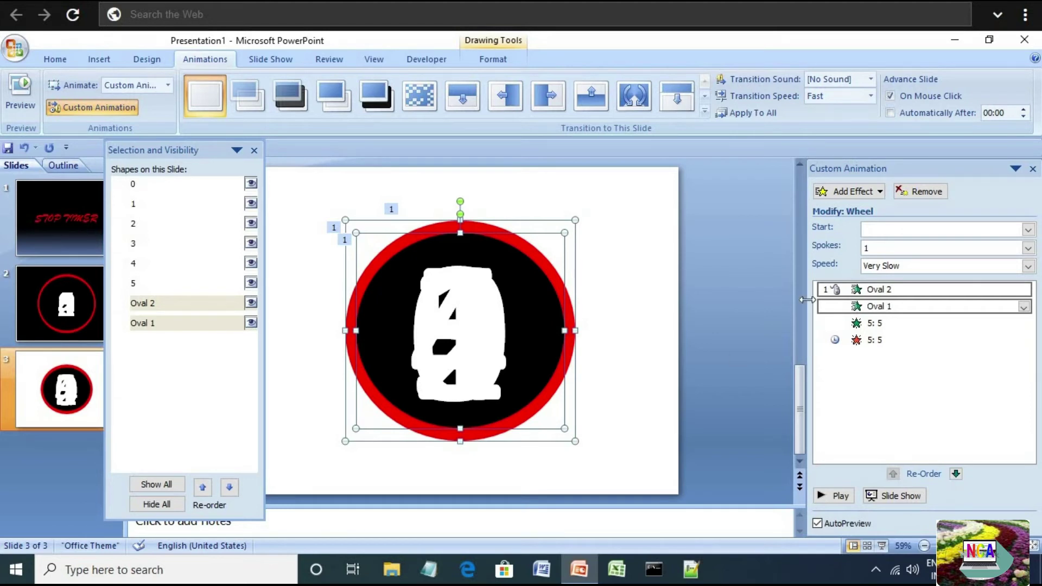
pyautogui.click(874, 193)
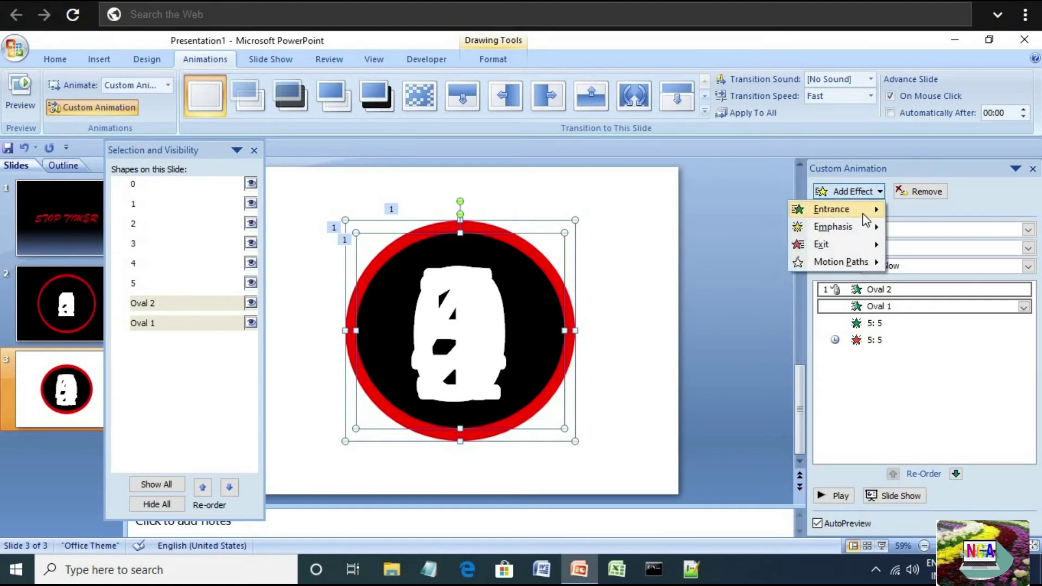
pyautogui.moveTo(831, 209)
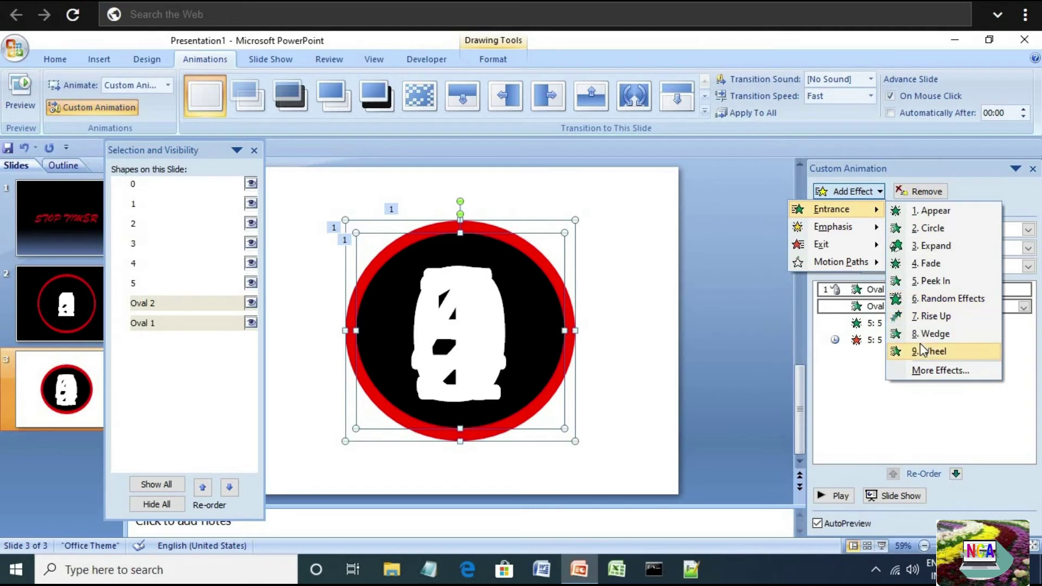
pyautogui.click(924, 351)
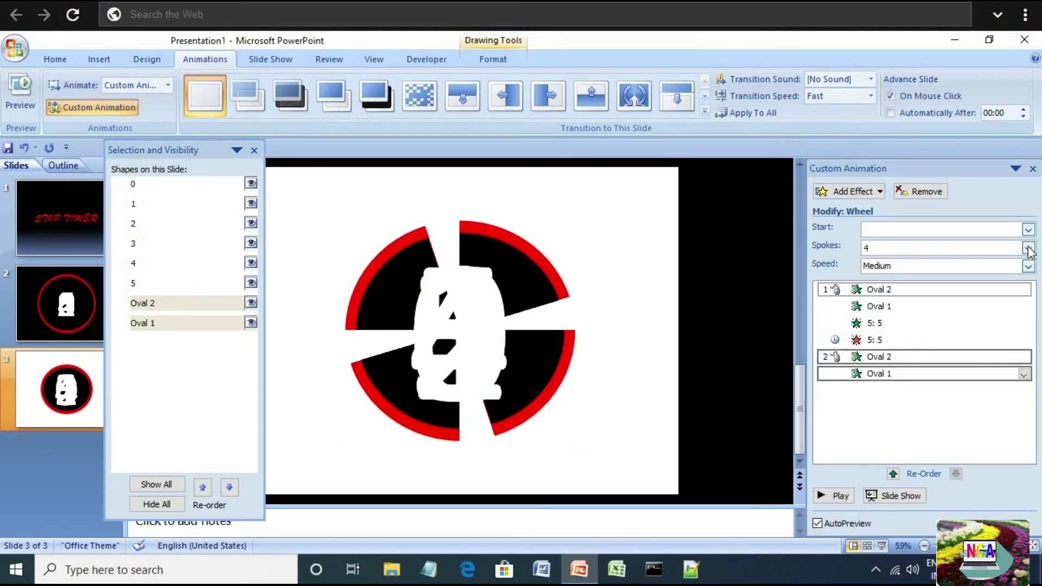
pyautogui.click(1027, 248)
pyautogui.click(977, 264)
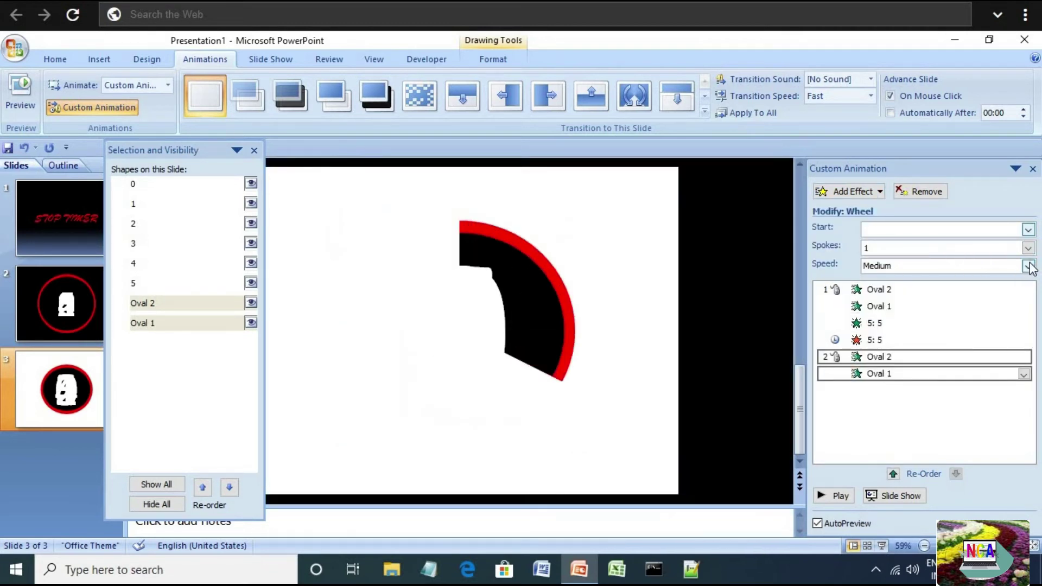
pyautogui.click(1027, 266)
pyautogui.click(961, 278)
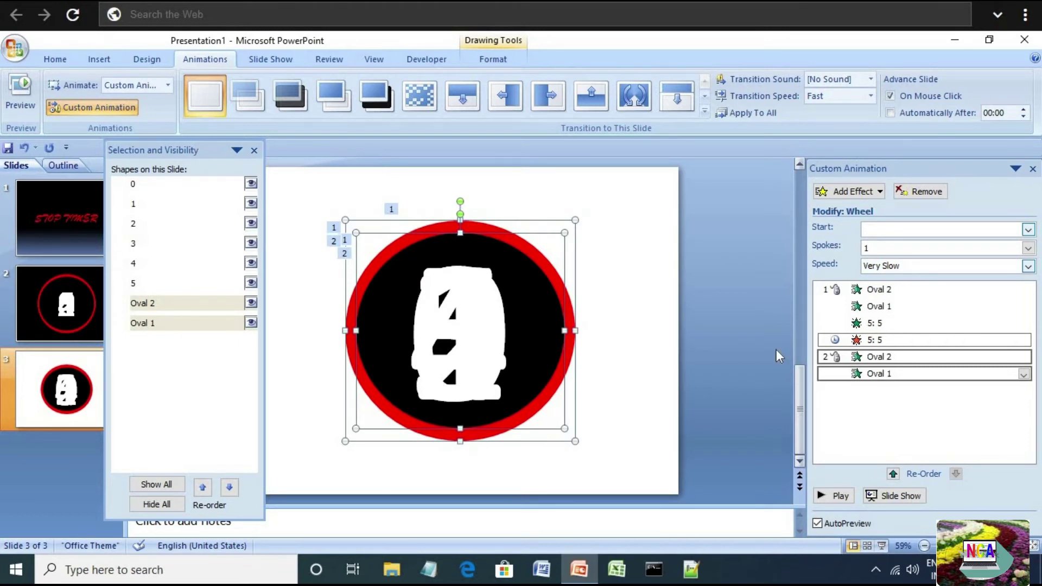
# Step: Set the new Oval 2 Wheel sweep to start With Previous
pyautogui.keyDown('ctrl'); pyautogui.click(890, 340); pyautogui.keyUp('ctrl')
pyautogui.keyDown('ctrl'); pyautogui.click(895, 289); pyautogui.keyUp('ctrl')
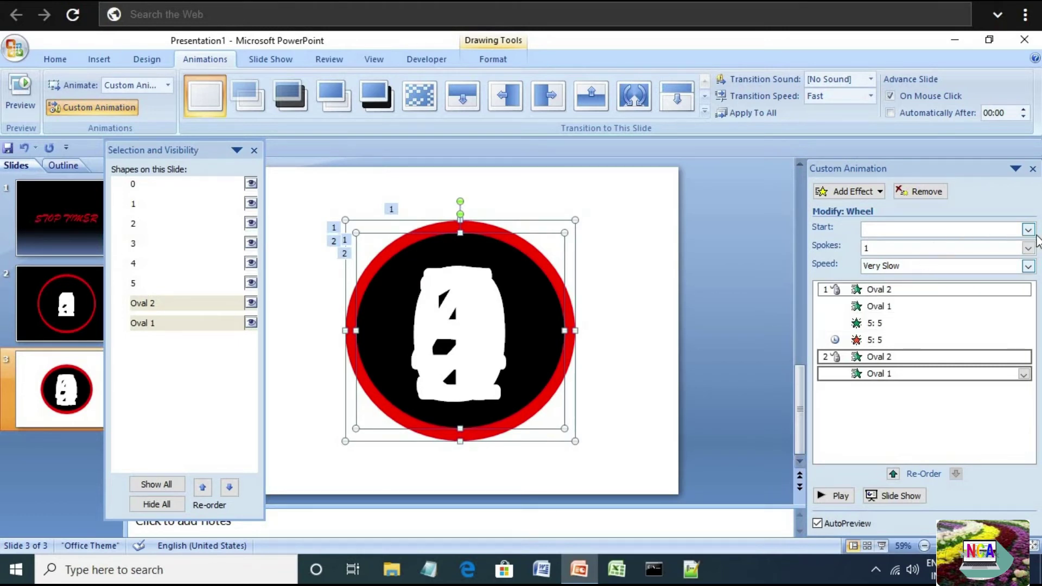
pyautogui.click(1027, 229)
pyautogui.click(942, 259)
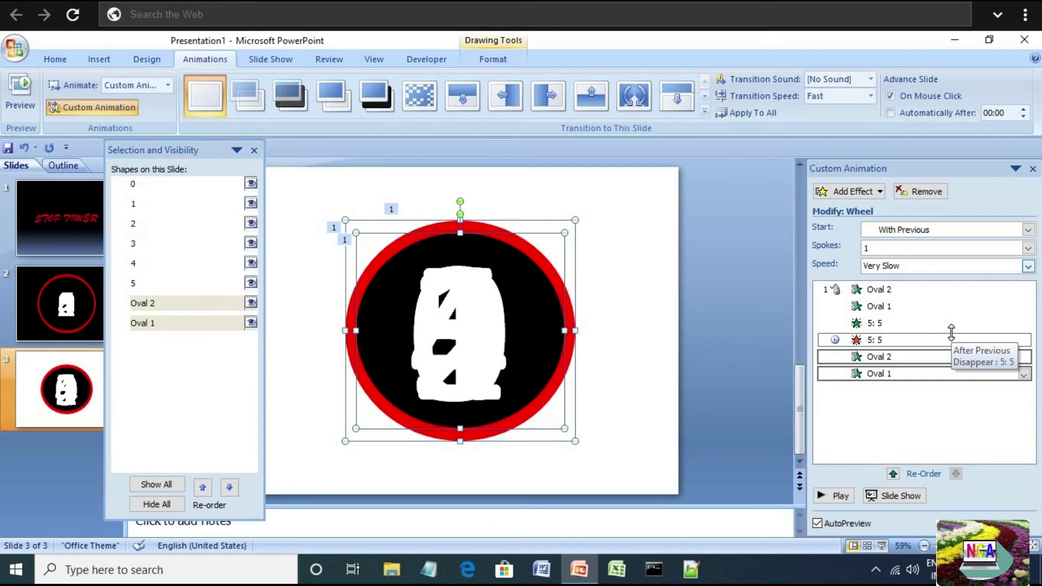
pyautogui.click(932, 390)
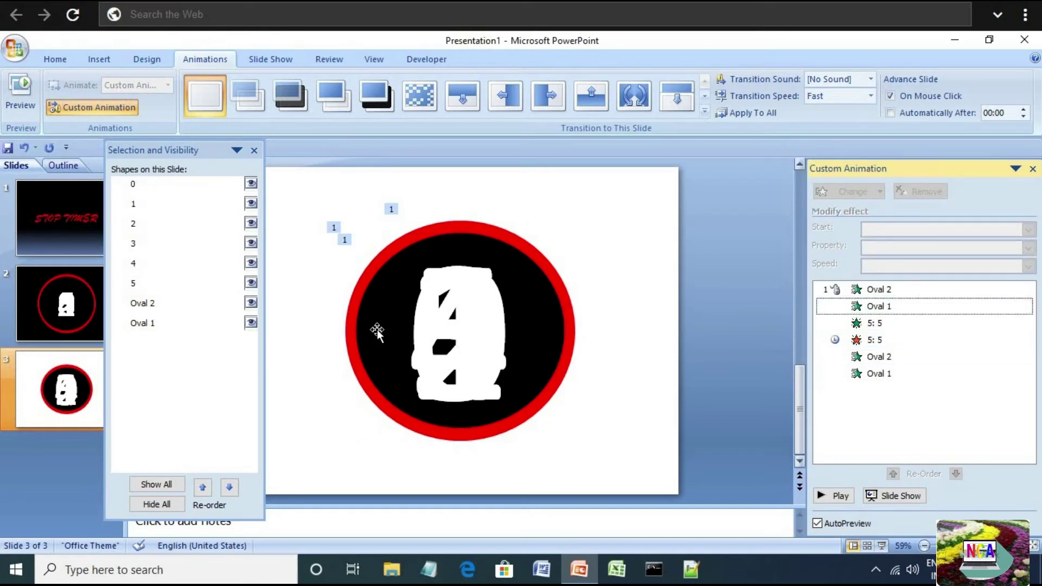
pyautogui.click(134, 265)
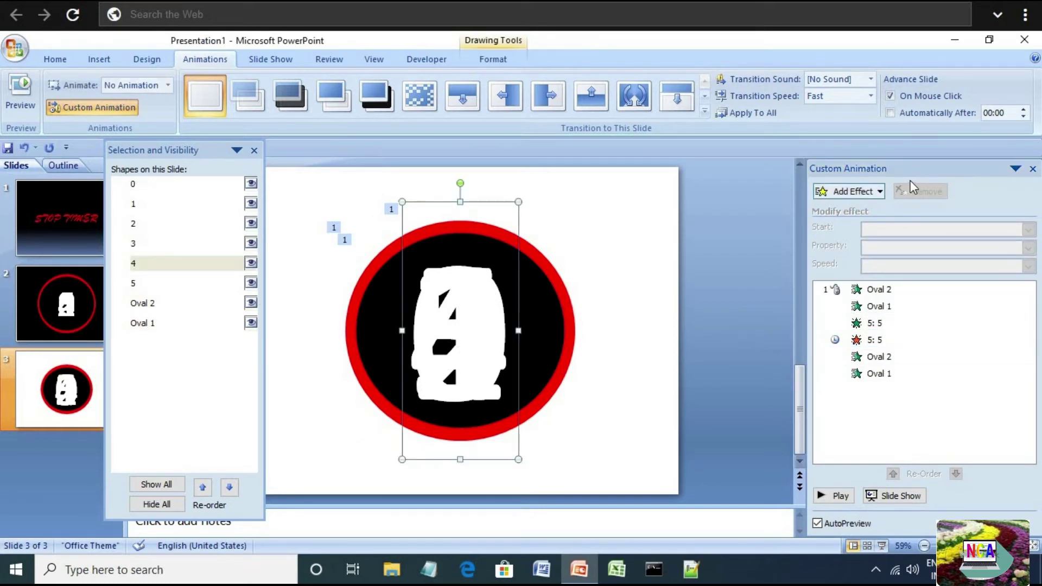
# Step: Give the number 4 an Appear entrance With Previous and a Disappear exit After Previous
pyautogui.click(879, 192)
pyautogui.moveTo(832, 209)
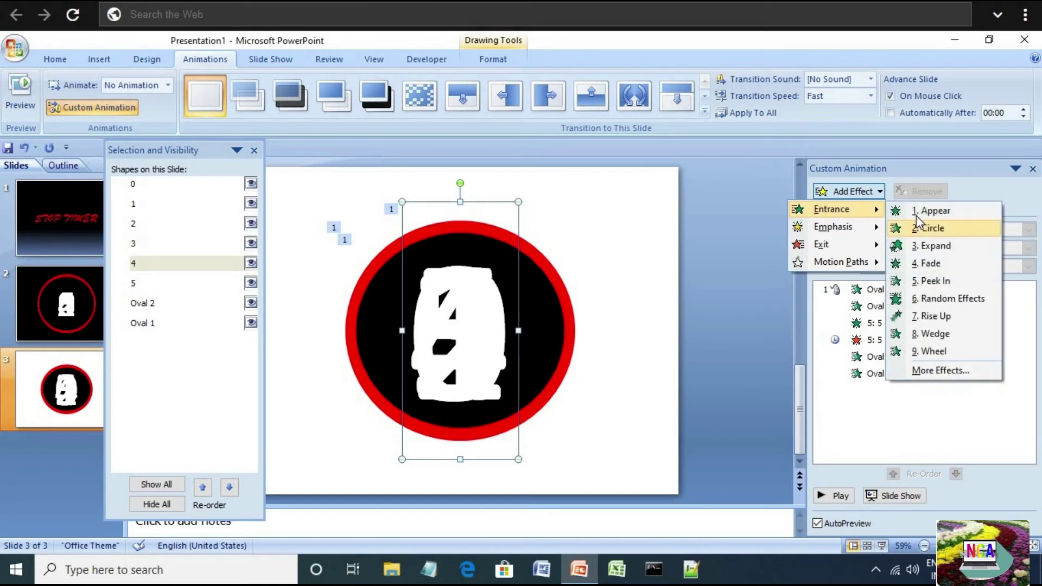
pyautogui.click(916, 212)
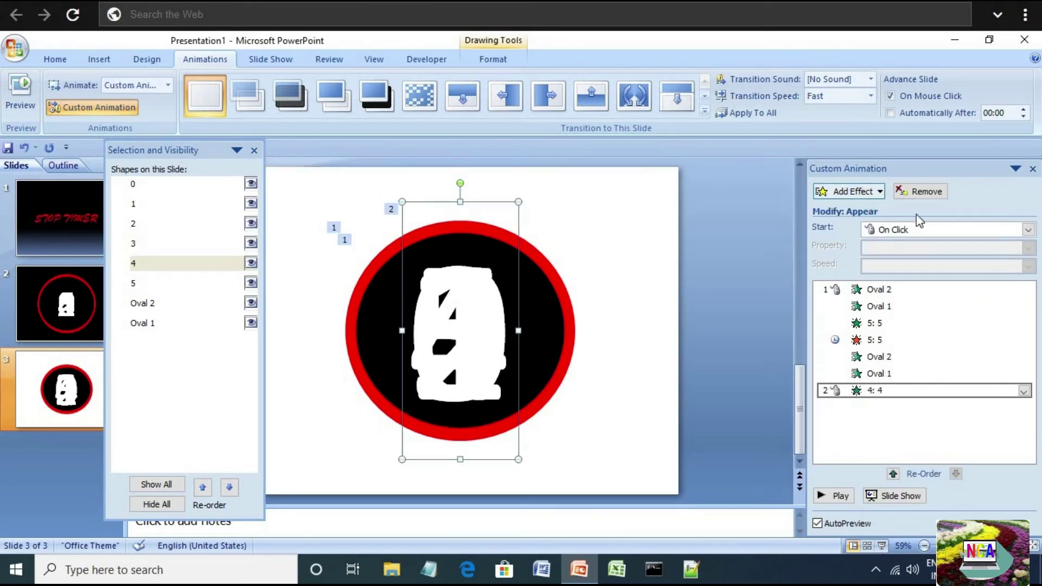
pyautogui.click(1027, 229)
pyautogui.click(975, 261)
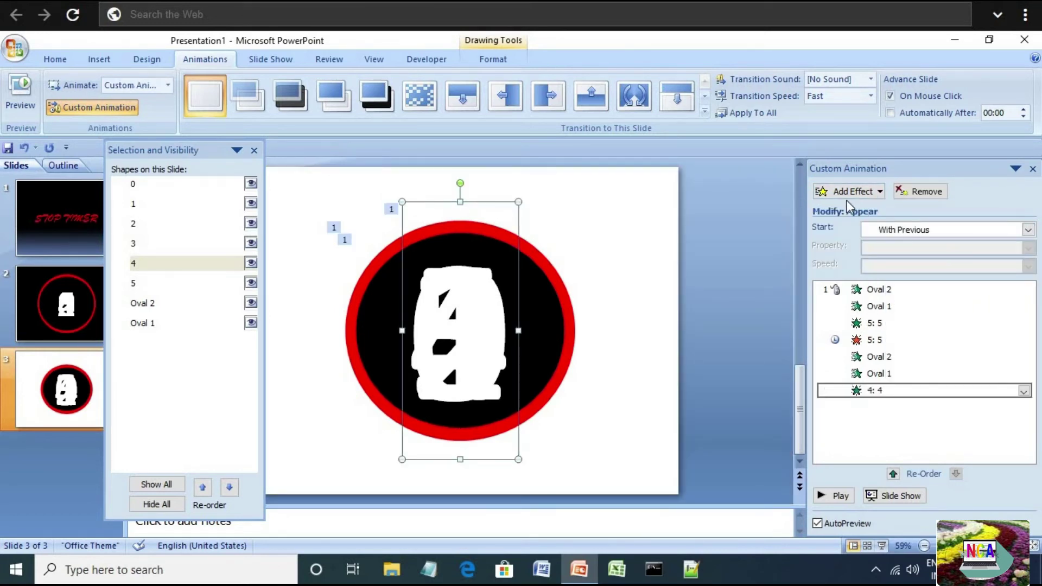
pyautogui.click(842, 194)
pyautogui.moveTo(822, 244)
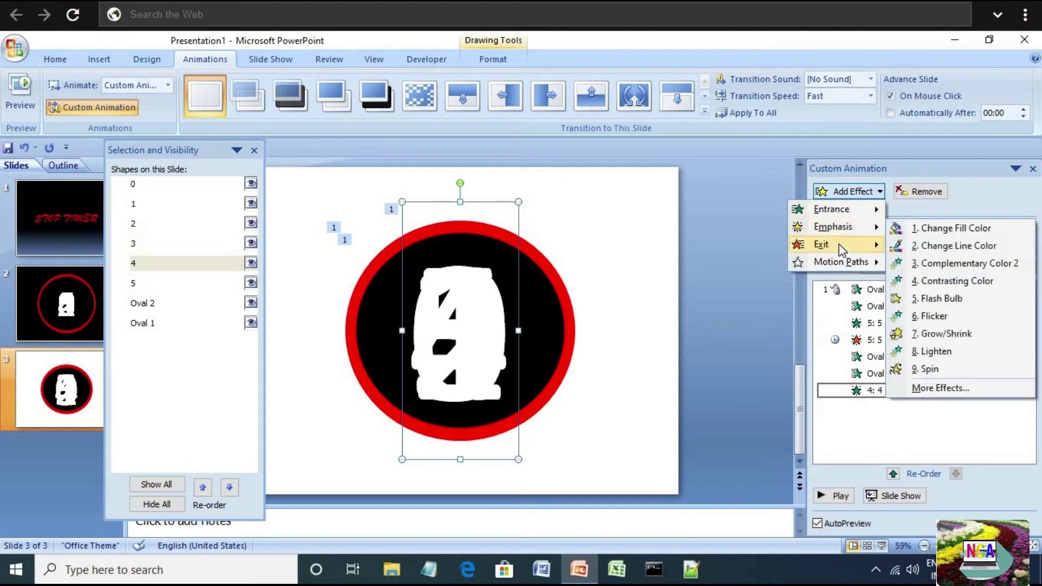
pyautogui.click(940, 263)
pyautogui.click(1001, 230)
pyautogui.click(983, 271)
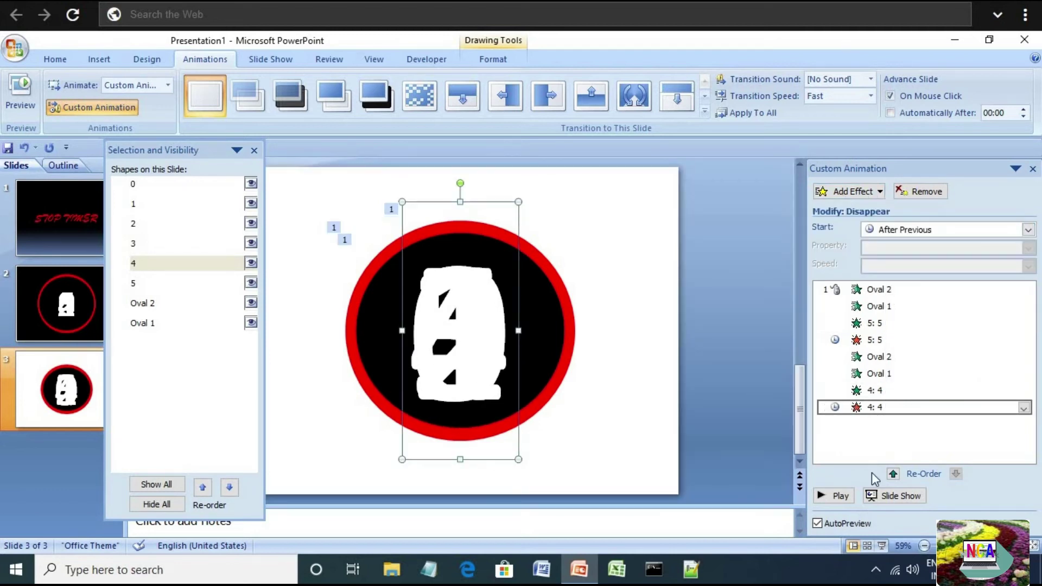
# Step: Add a Wheel entrance to both ring ovals: 1 spoke, With Previous, Very Slow
pyautogui.click(561, 310)
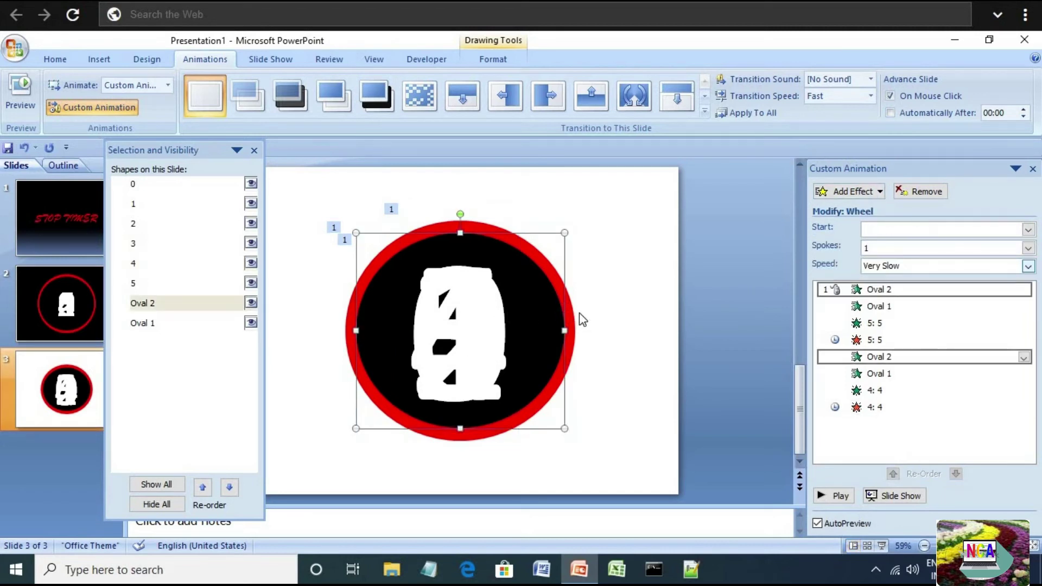
pyautogui.click(840, 191)
pyautogui.moveTo(831, 209)
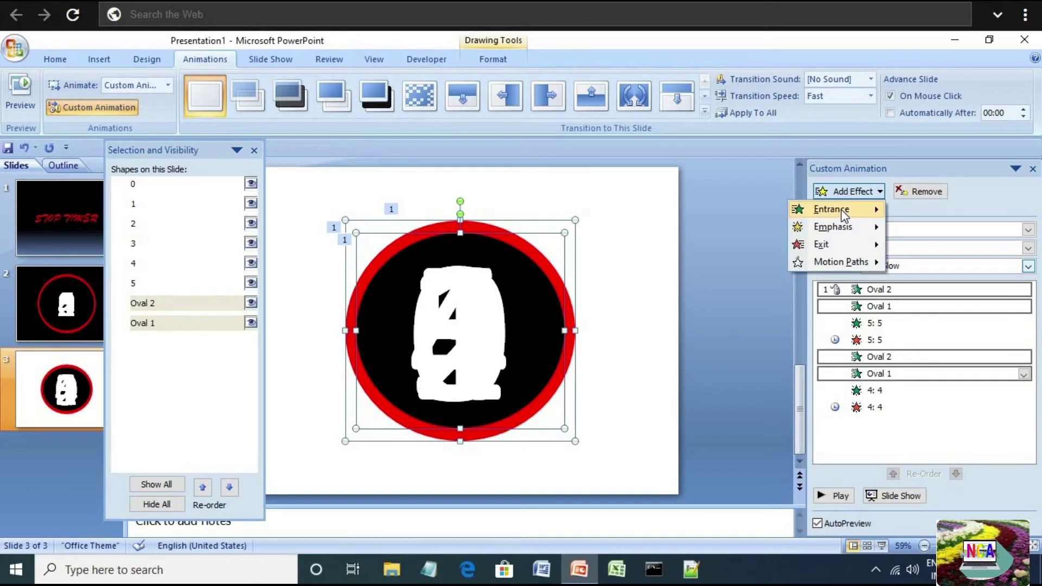
pyautogui.click(931, 351)
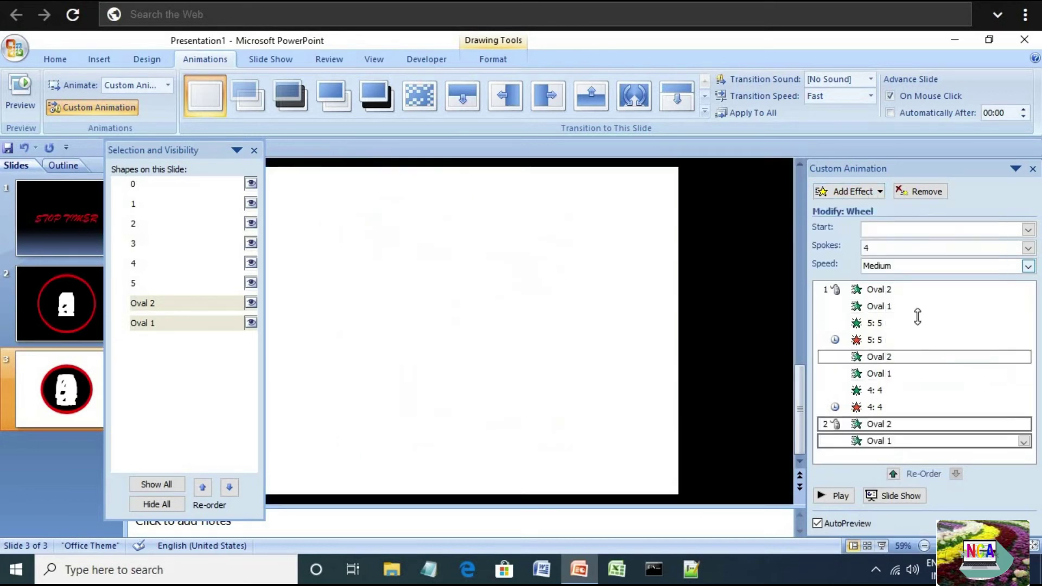
pyautogui.click(937, 249)
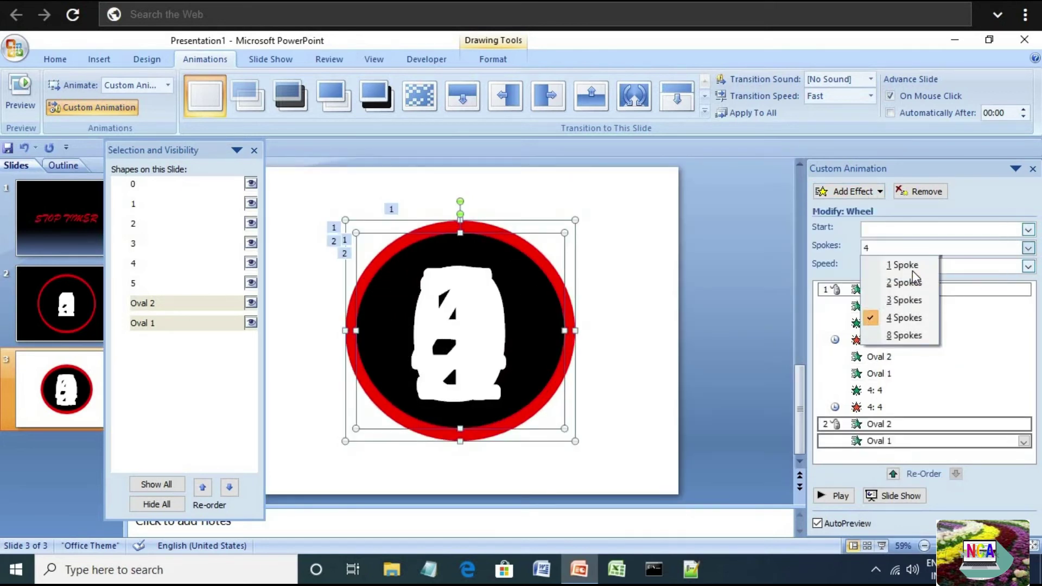
pyautogui.click(903, 265)
pyautogui.click(1028, 230)
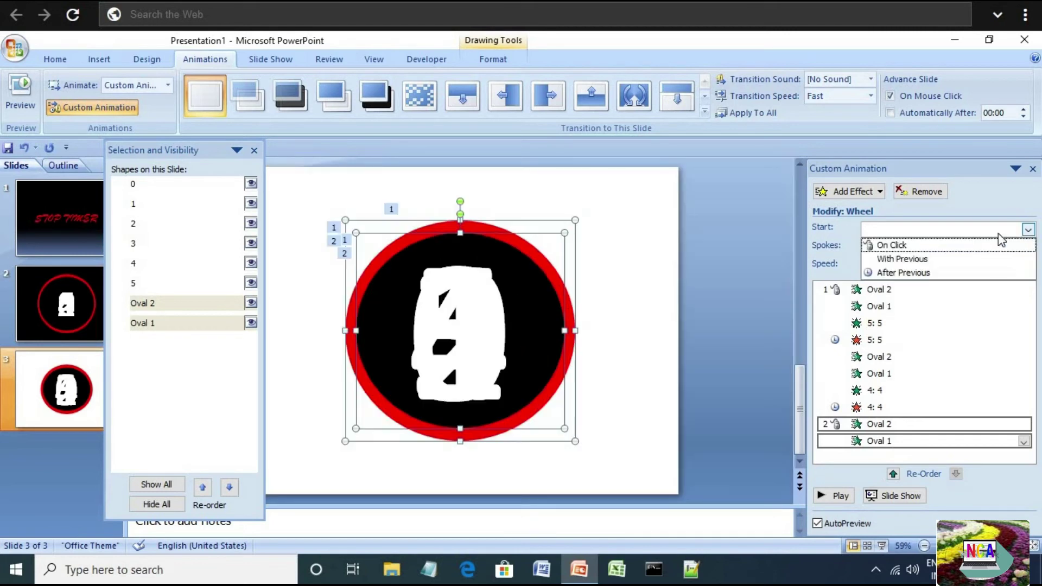
pyautogui.click(950, 260)
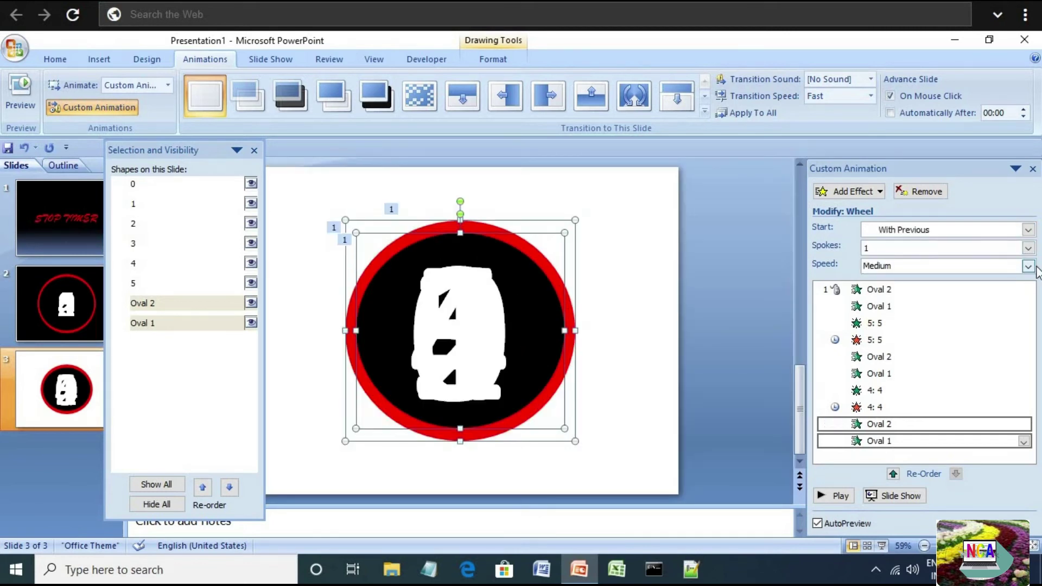
pyautogui.click(1028, 265)
pyautogui.click(963, 279)
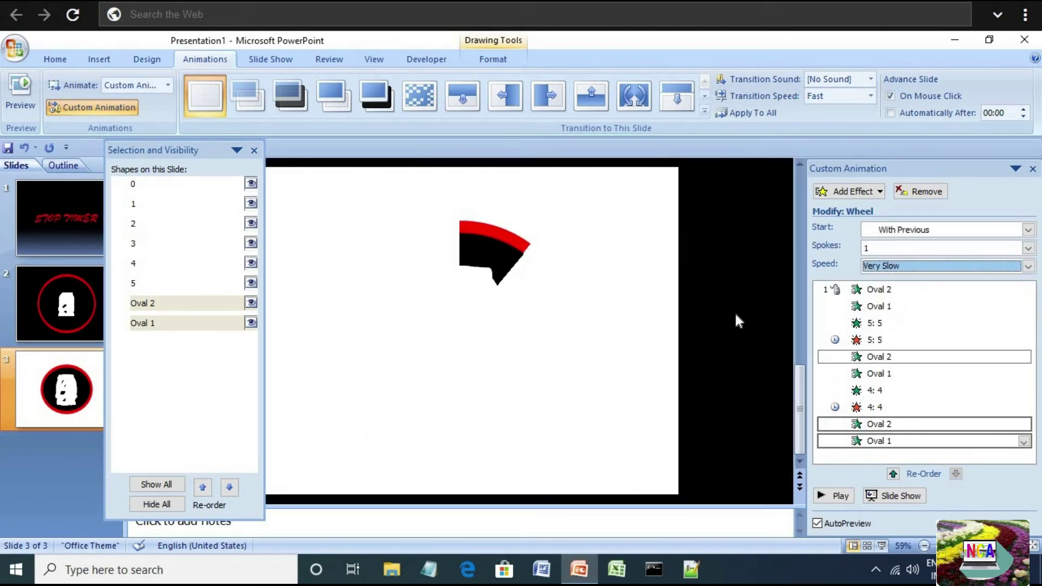
pyautogui.click(213, 249)
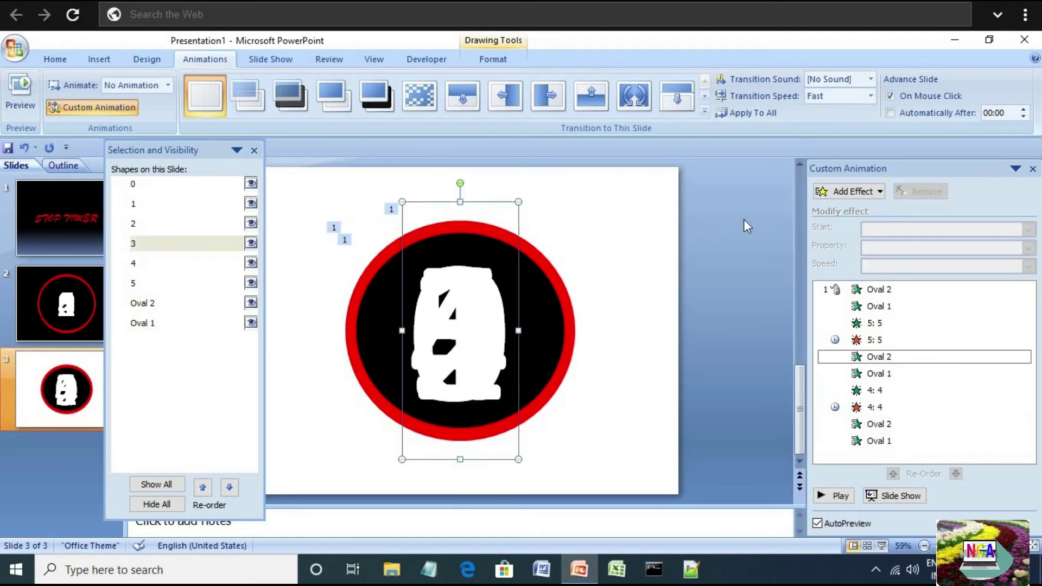
# Step: Give the number 3 an Appear entrance With Previous and a Disappear exit After Previous
pyautogui.click(841, 192)
pyautogui.moveTo(832, 226)
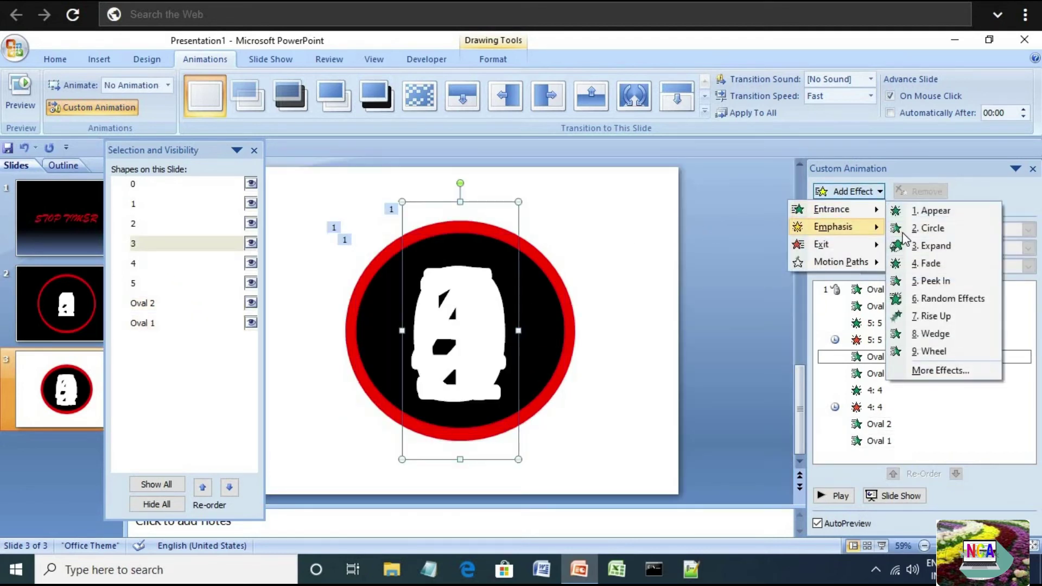
pyautogui.click(917, 215)
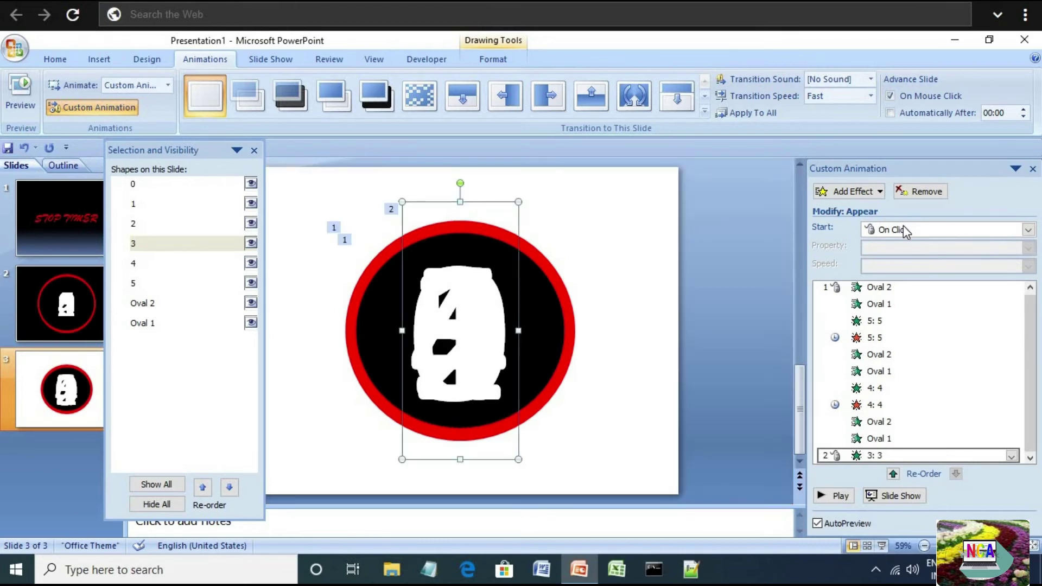
pyautogui.click(900, 228)
pyautogui.click(903, 256)
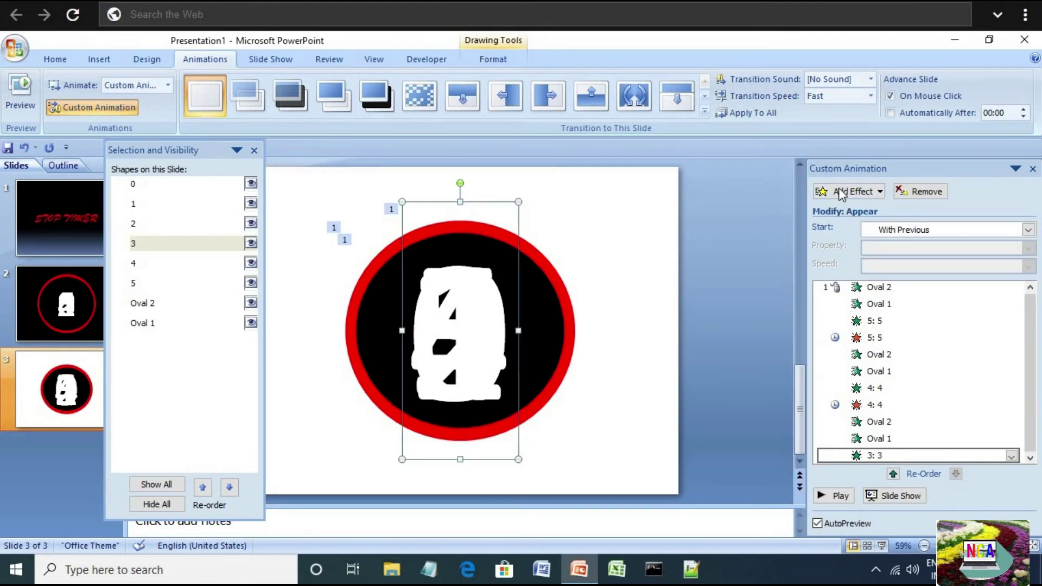
pyautogui.click(852, 191)
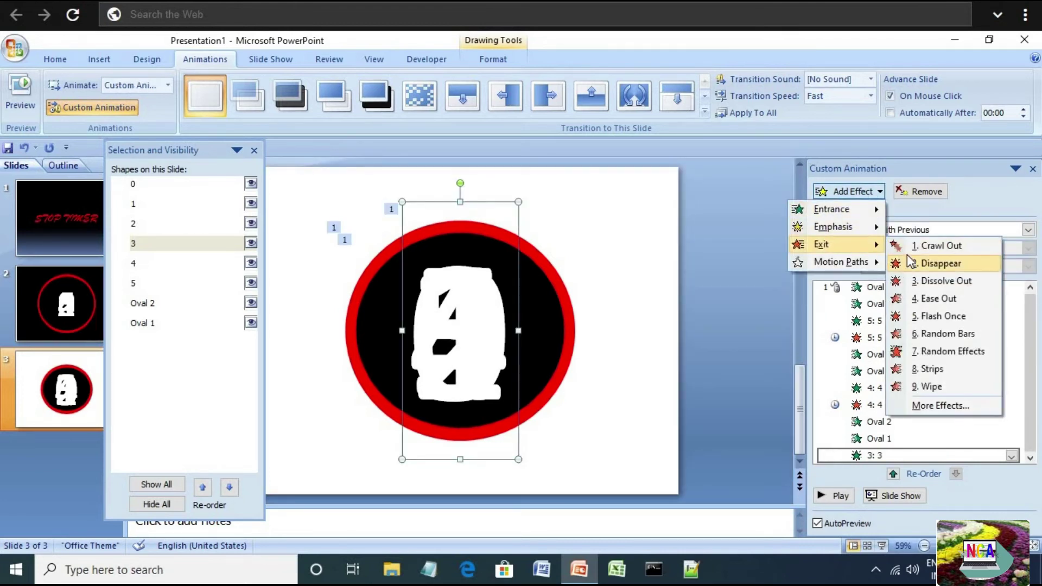
pyautogui.click(897, 263)
pyautogui.click(908, 231)
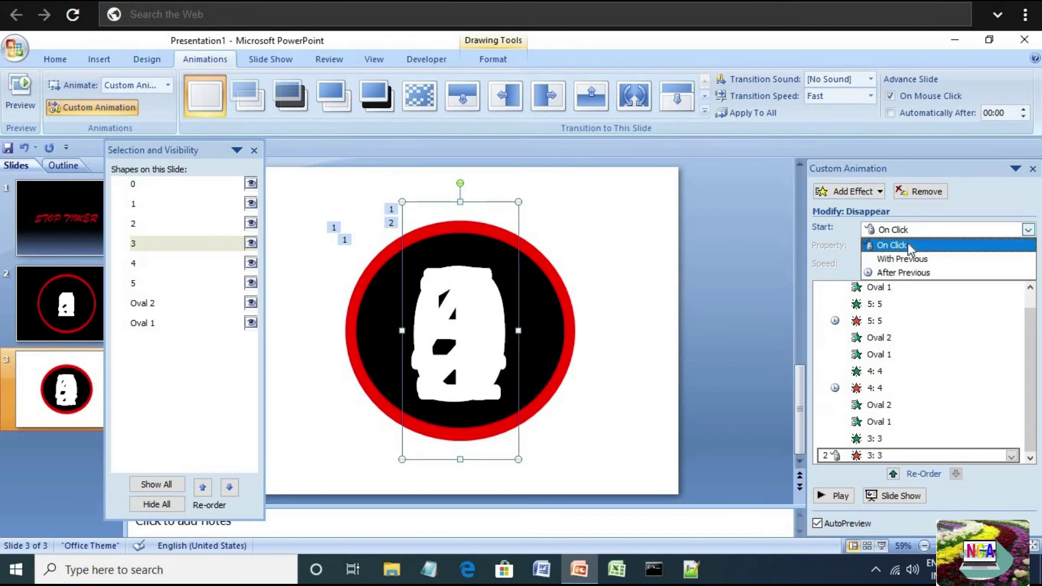
pyautogui.click(908, 269)
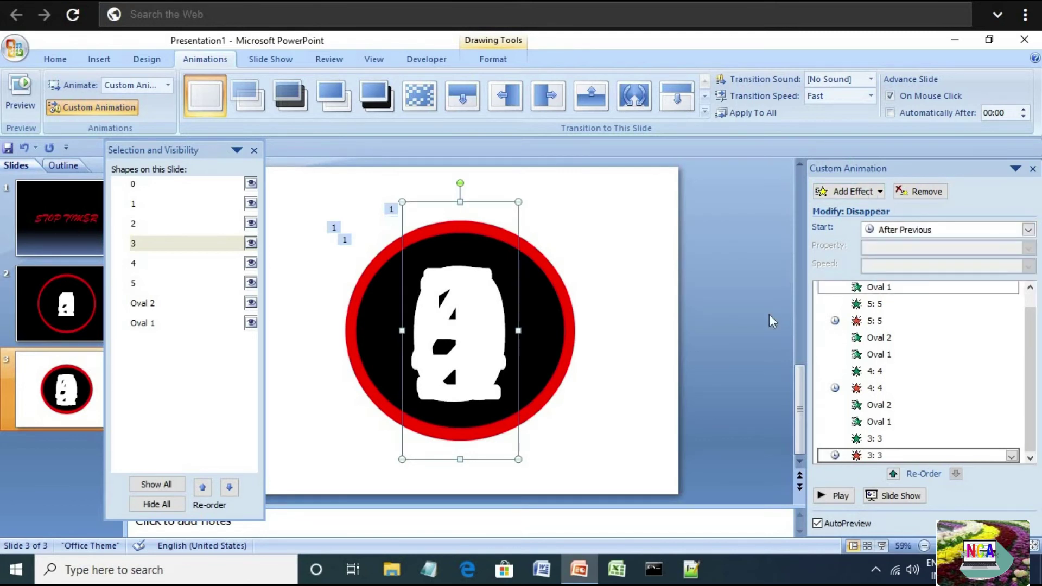
# Step: Add a Wheel entrance to both ring ovals: 1 spoke, Very Slow, With Previous
pyautogui.click(564, 328)
pyautogui.keyDown('shift'); pyautogui.click(573, 329); pyautogui.keyUp('shift')
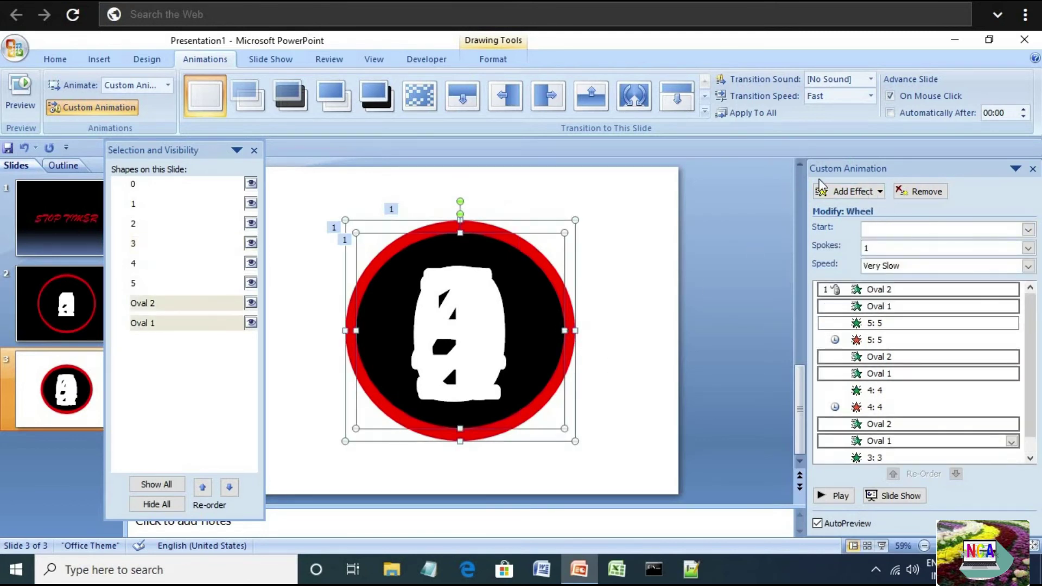
pyautogui.click(849, 191)
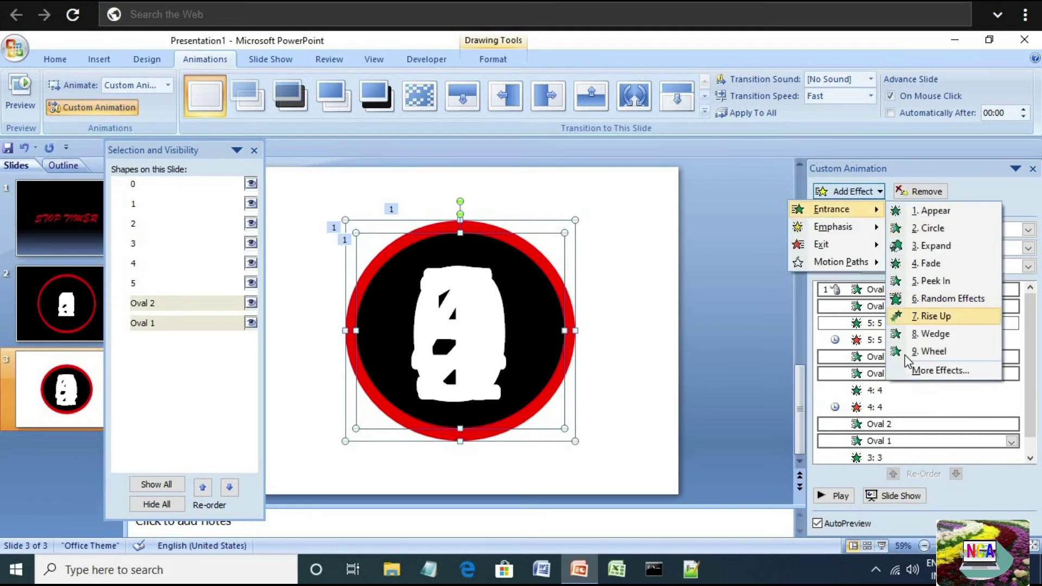
pyautogui.click(931, 351)
pyautogui.click(1029, 248)
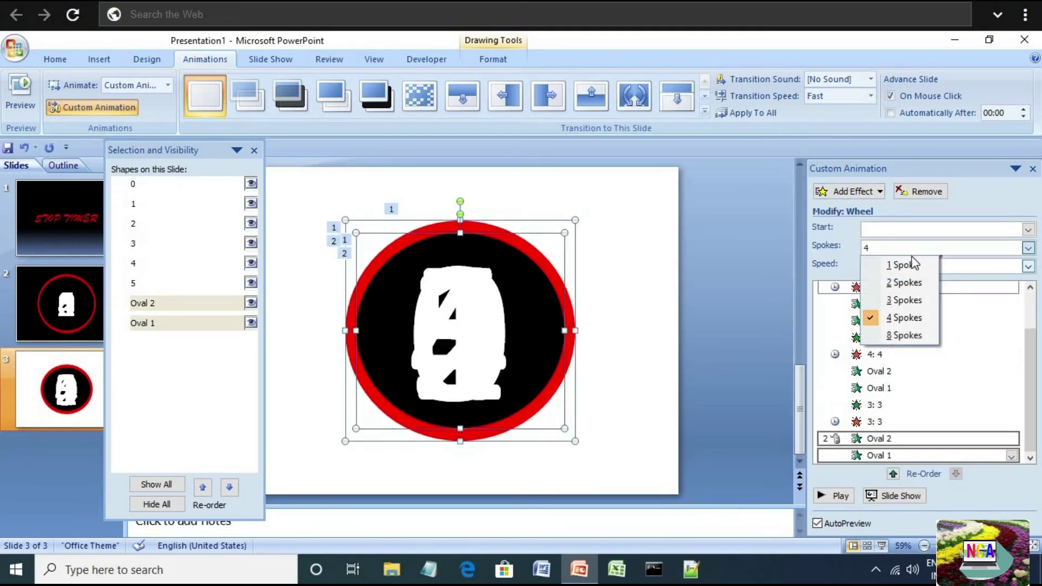
pyautogui.click(903, 264)
pyautogui.click(1027, 265)
pyautogui.click(936, 281)
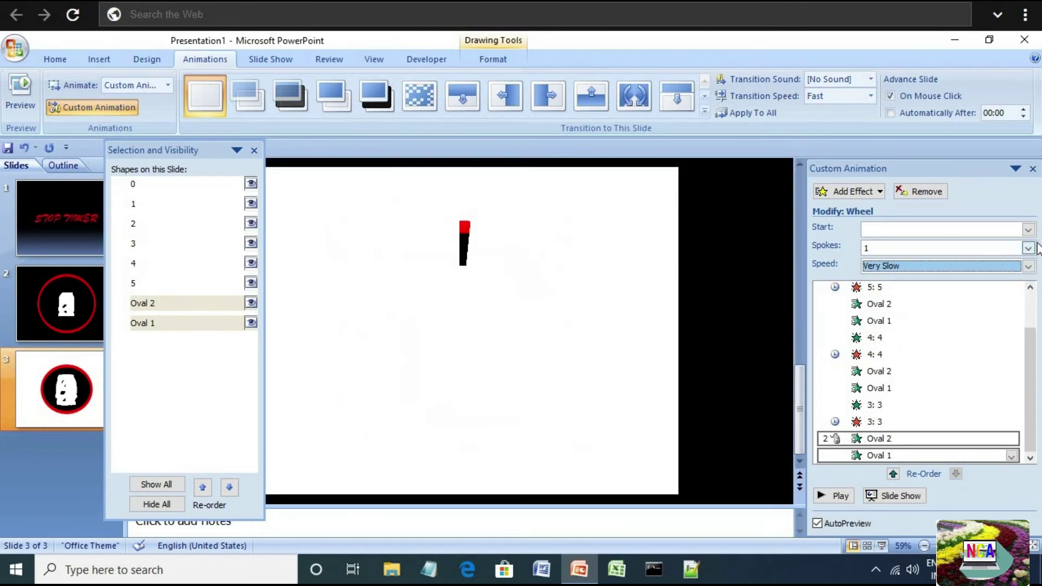
pyautogui.click(1027, 229)
pyautogui.click(970, 259)
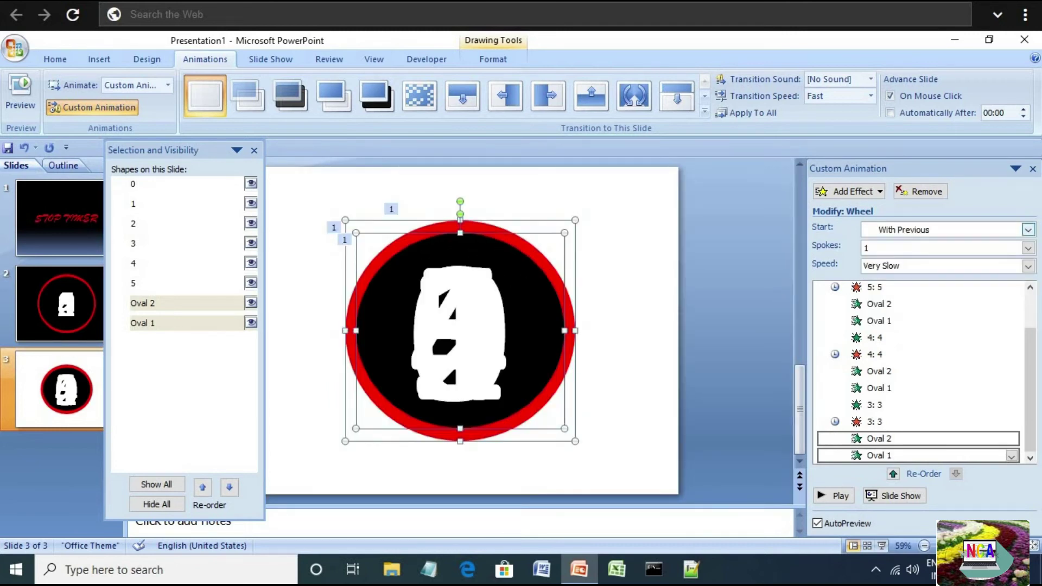
# Step: Give the number 2 an Appear entrance With Previous and a Disappear exit After Previous
pyautogui.click(133, 227)
pyautogui.click(849, 191)
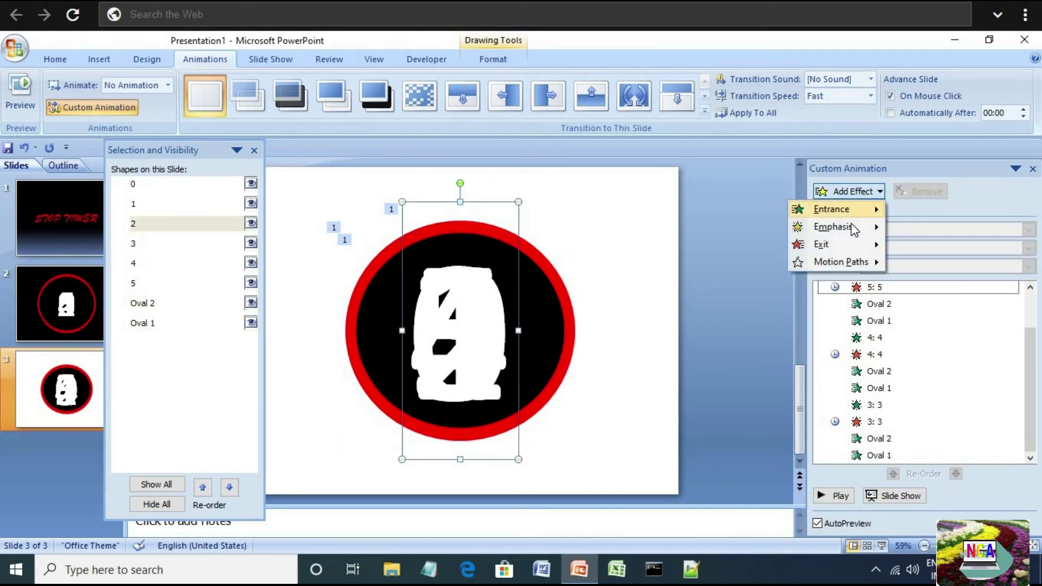
pyautogui.moveTo(832, 210)
pyautogui.click(922, 212)
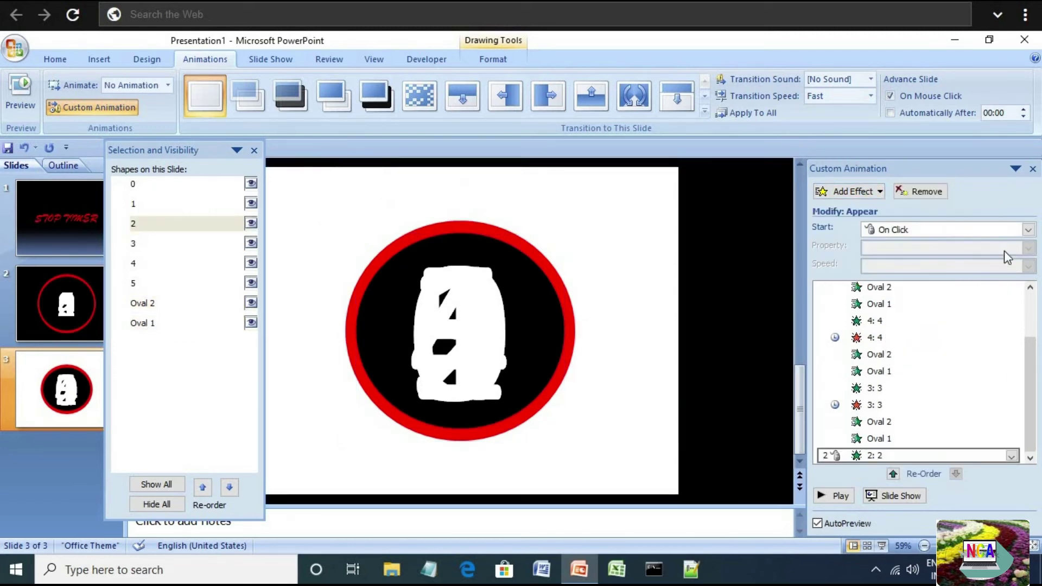
pyautogui.click(1028, 229)
pyautogui.click(985, 259)
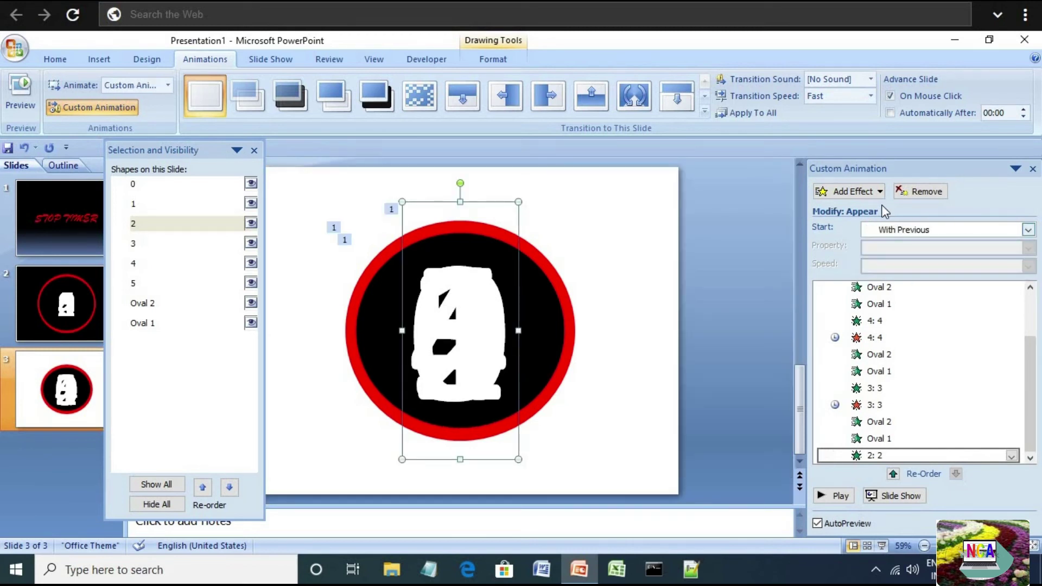
pyautogui.click(874, 196)
pyautogui.moveTo(830, 244)
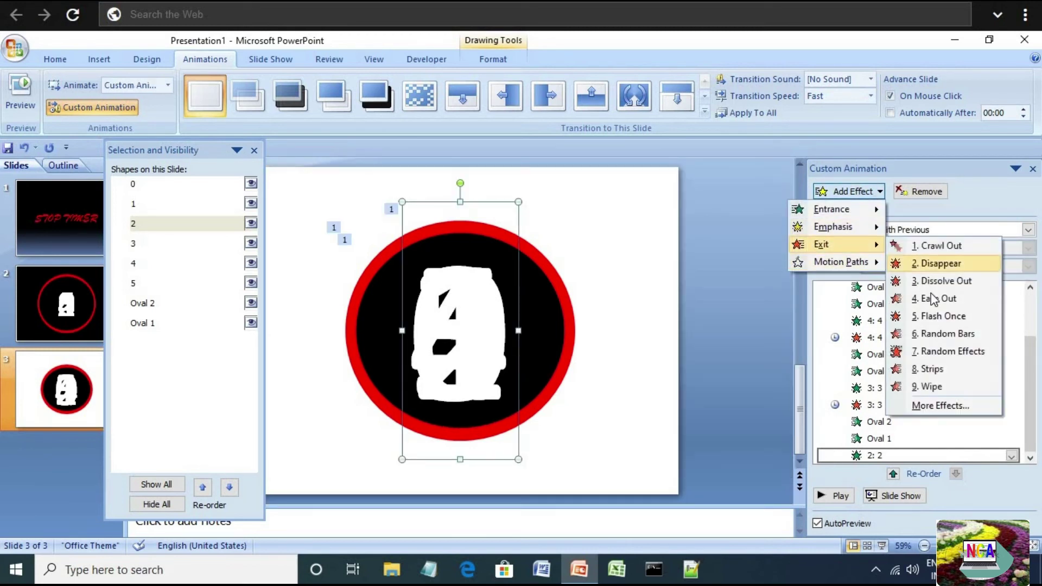
pyautogui.click(931, 264)
pyautogui.click(1028, 229)
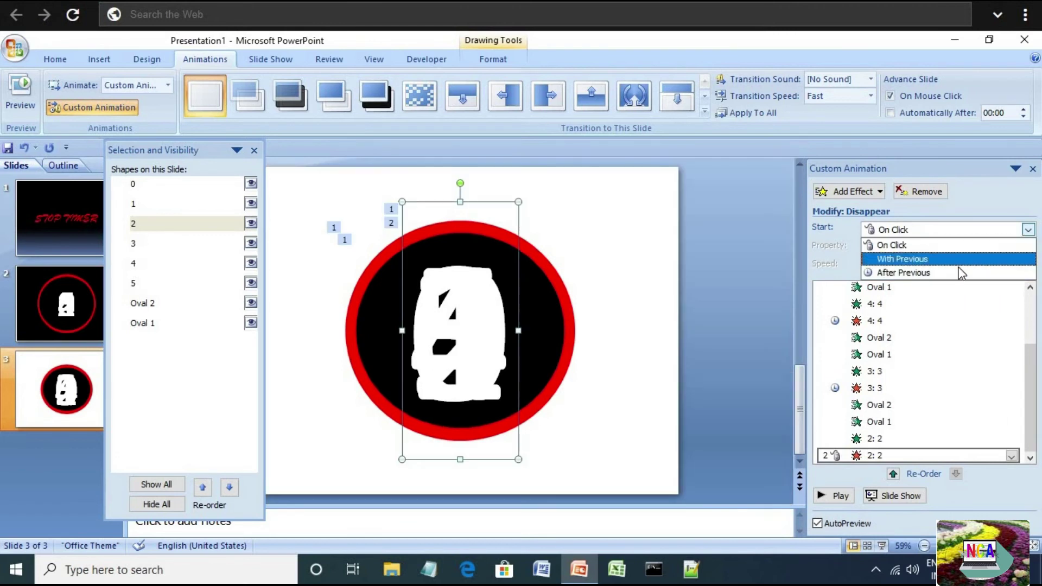
pyautogui.click(953, 272)
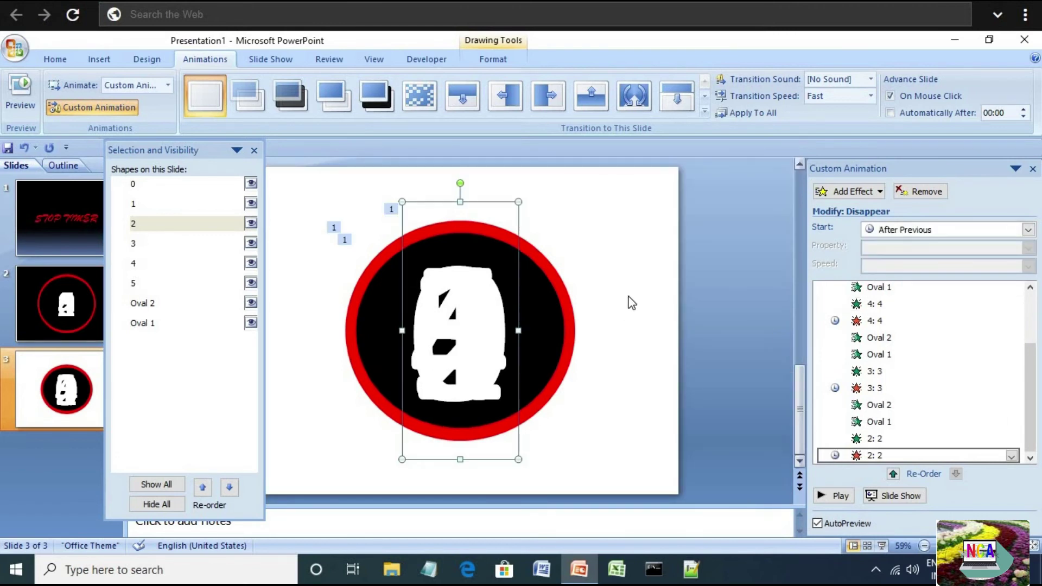
# Step: Add a Wheel entrance to both ring ovals: With Previous, 1 spoke, Very Slow
pyautogui.click(545, 280)
pyautogui.keyDown('shift'); pyautogui.click(567, 303); pyautogui.keyUp('shift')
pyautogui.click(832, 193)
pyautogui.moveTo(830, 210)
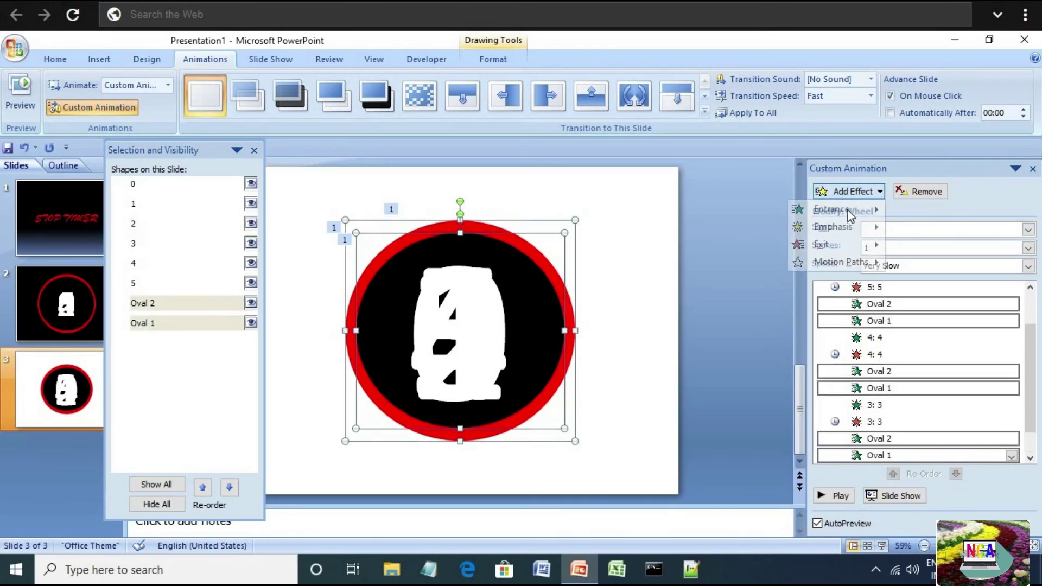
pyautogui.click(909, 352)
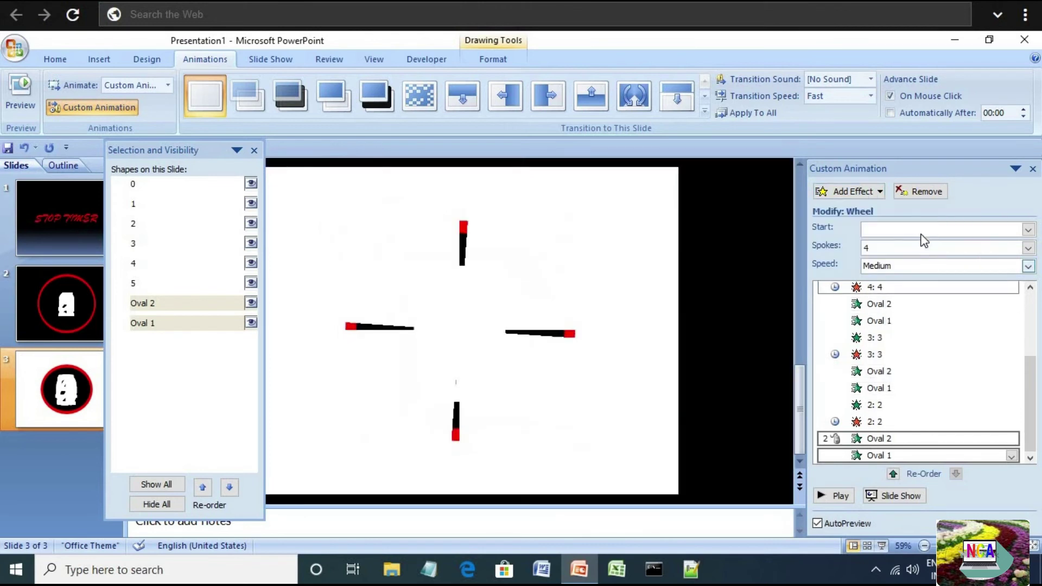
pyautogui.click(1028, 229)
pyautogui.click(960, 262)
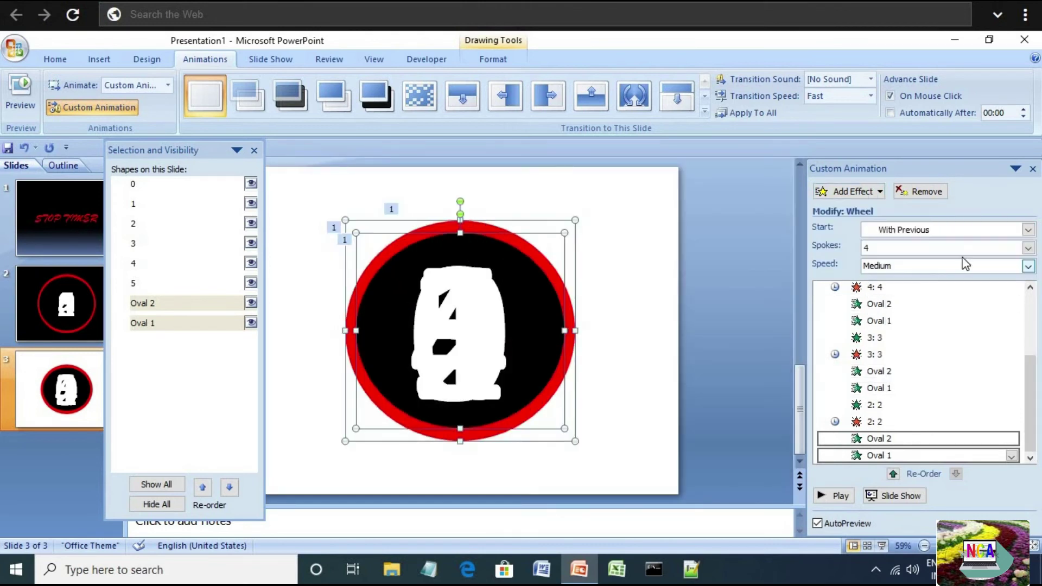
pyautogui.click(1028, 248)
pyautogui.click(920, 265)
pyautogui.click(924, 267)
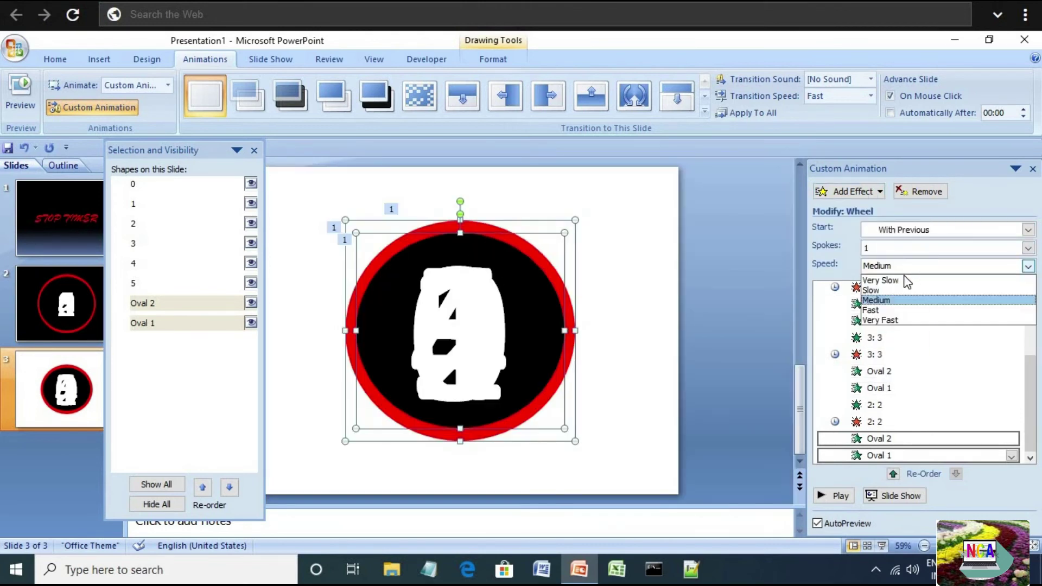
pyautogui.click(885, 277)
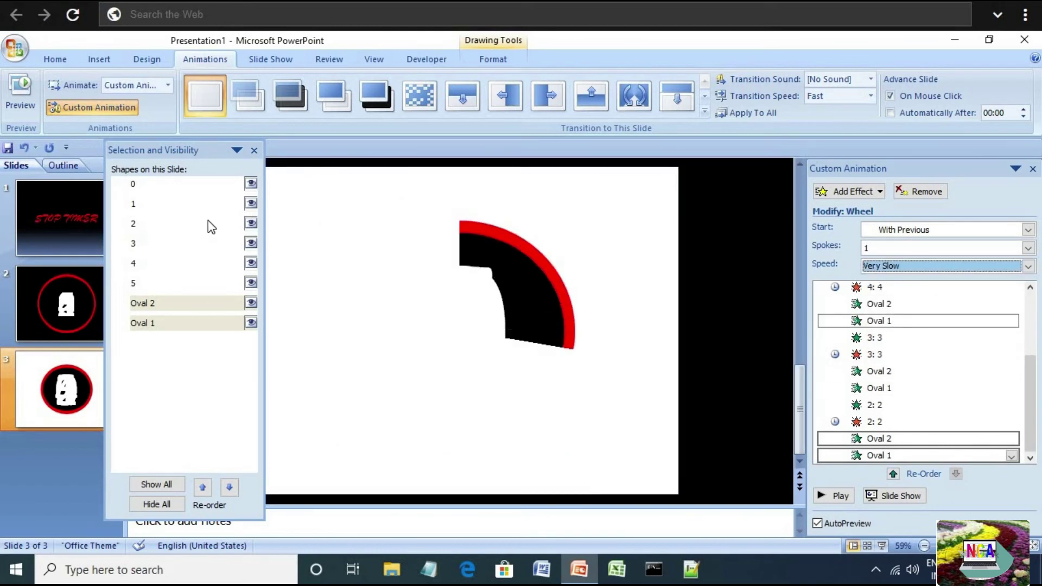
pyautogui.click(133, 204)
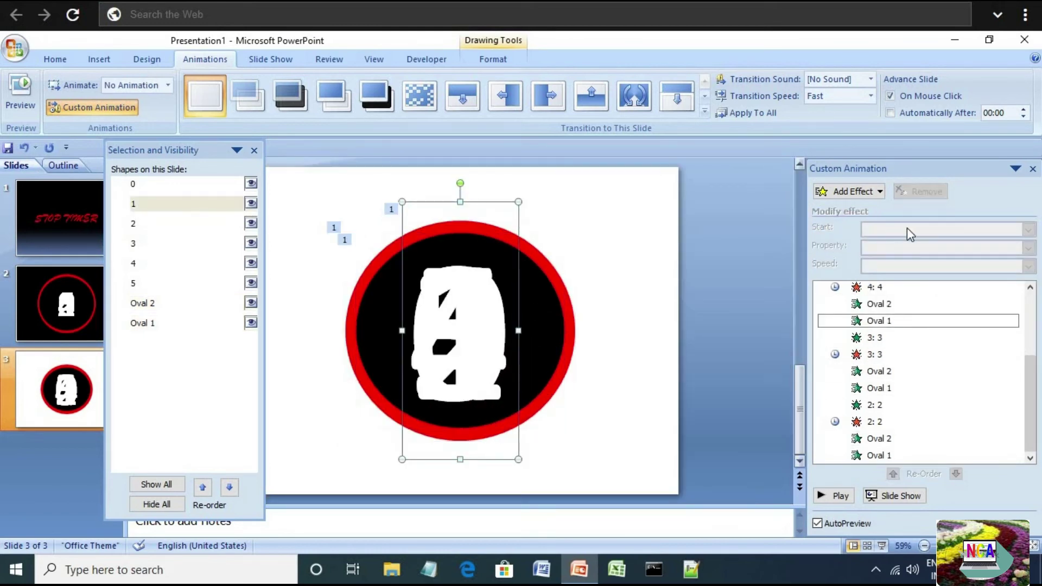
# Step: Give the number 1 an Appear entrance With Previous and a Disappear exit After Previous
pyautogui.click(879, 193)
pyautogui.moveTo(832, 210)
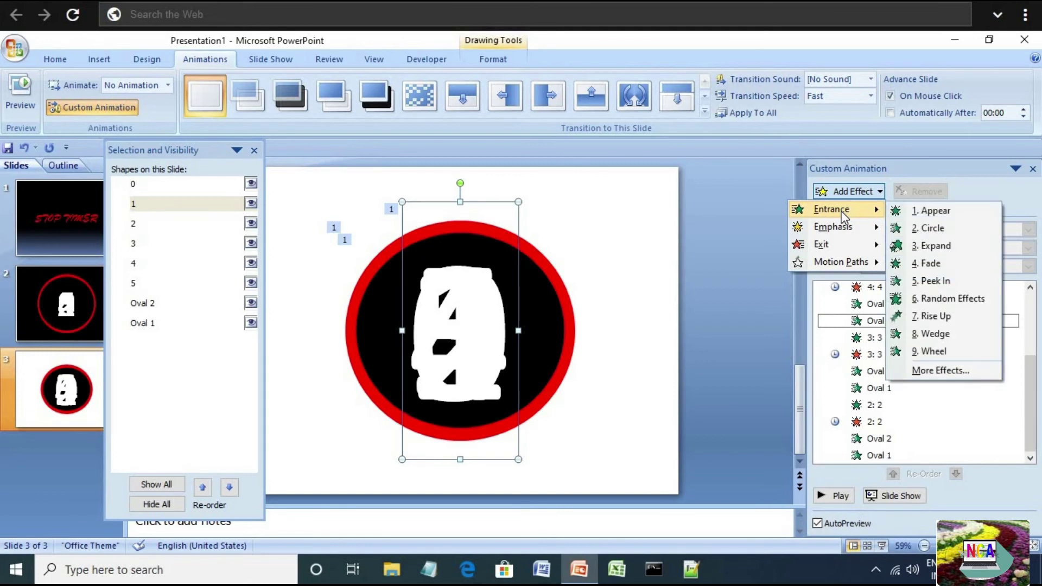
pyautogui.click(928, 212)
pyautogui.click(895, 230)
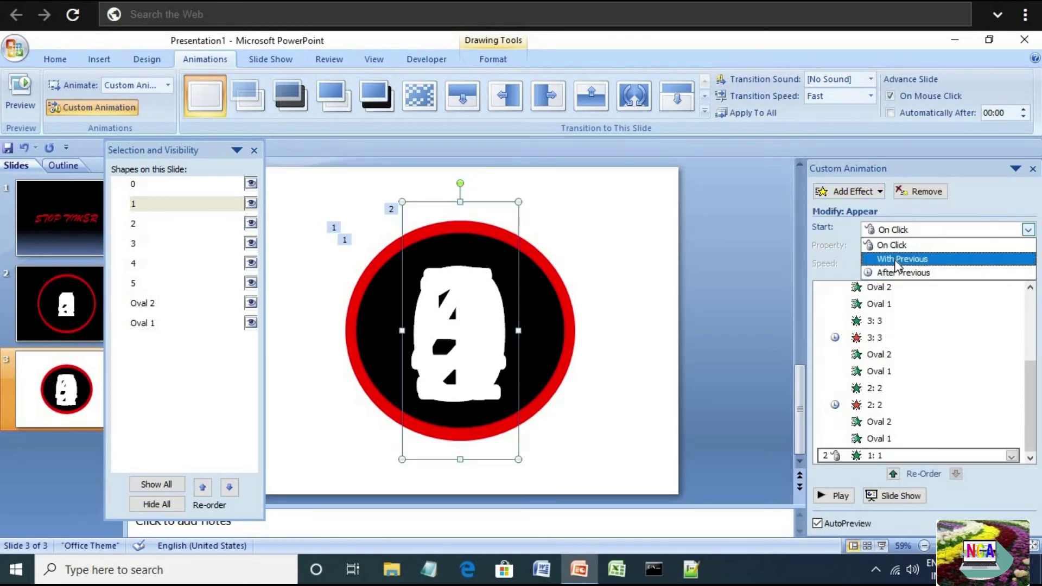
pyautogui.click(898, 254)
pyautogui.click(852, 191)
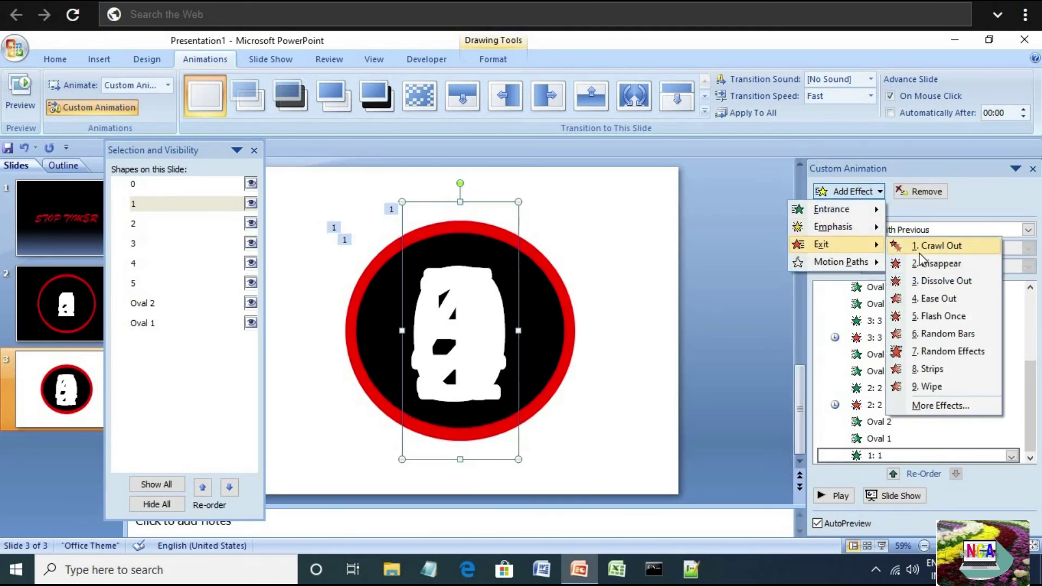
pyautogui.click(920, 264)
pyautogui.click(922, 237)
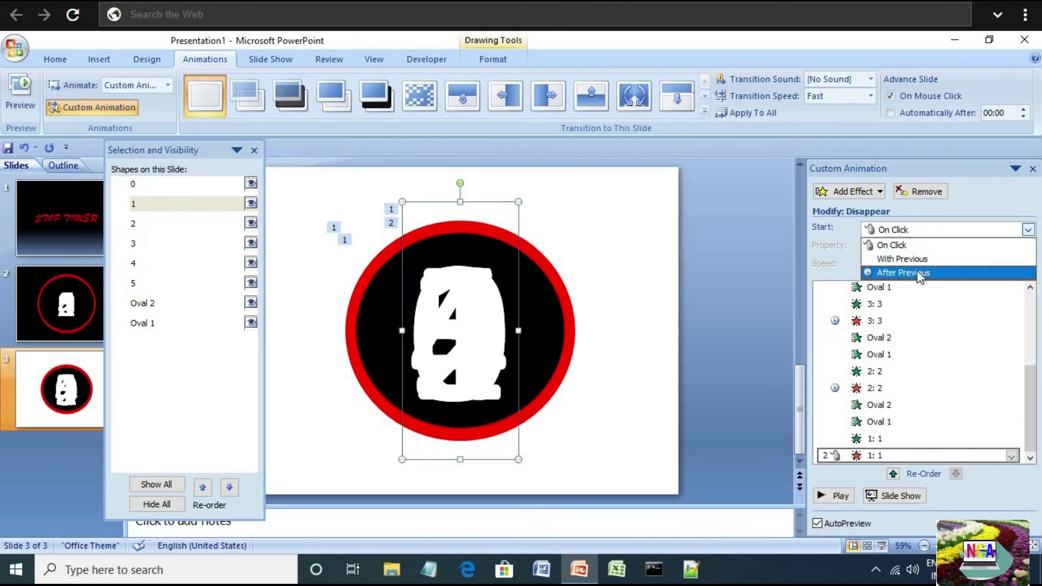
pyautogui.click(917, 270)
# Step: Add a Wheel entrance to both ring ovals: With Previous, 1 spoke, Very Slow
pyautogui.click(557, 294)
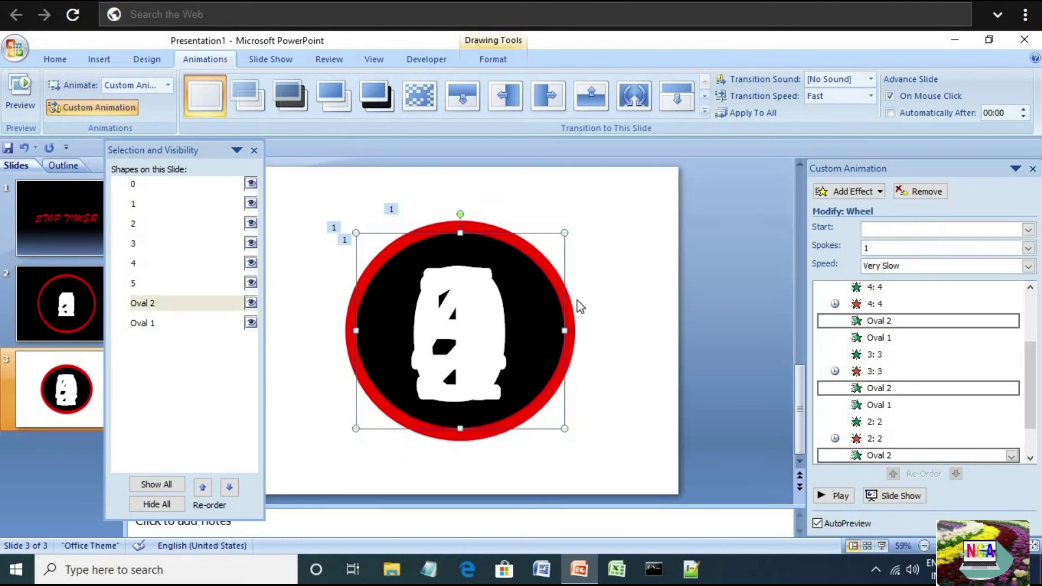
pyautogui.keyDown('shift'); pyautogui.click(569, 304); pyautogui.keyUp('shift')
pyautogui.click(853, 187)
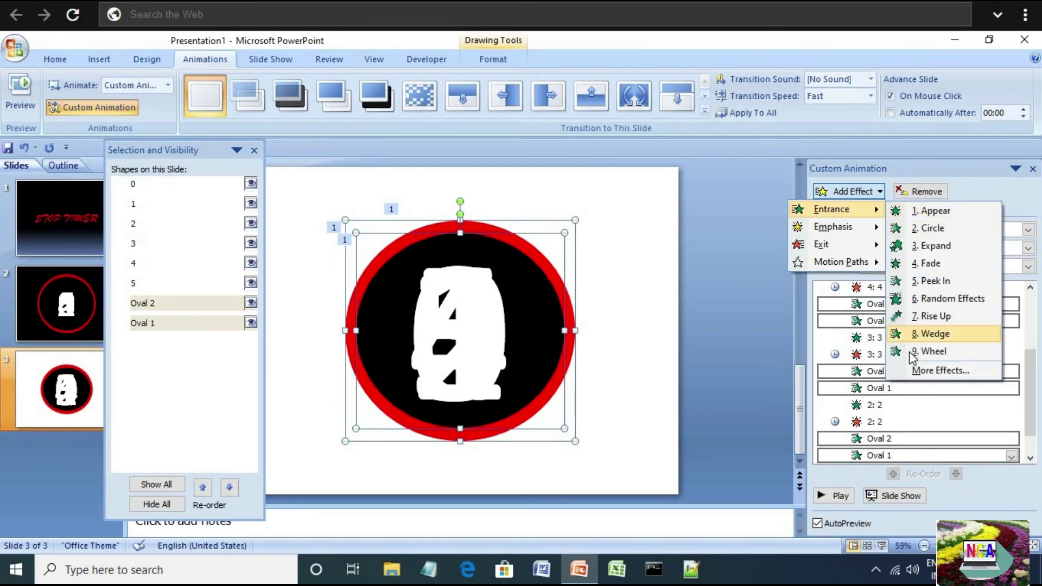
pyautogui.click(931, 351)
pyautogui.click(930, 231)
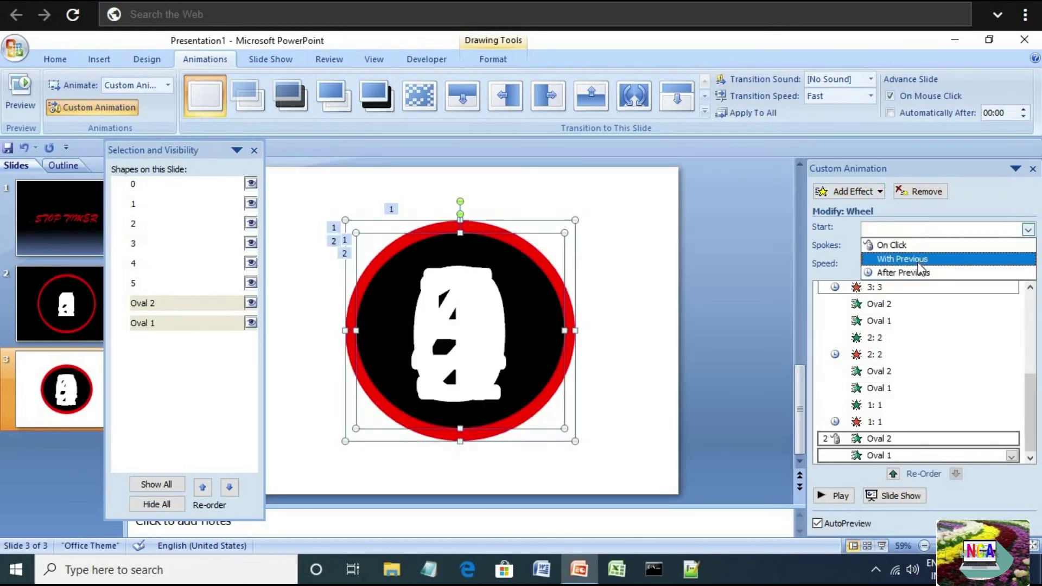
pyautogui.click(921, 254)
pyautogui.click(921, 248)
pyautogui.click(900, 263)
pyautogui.click(906, 266)
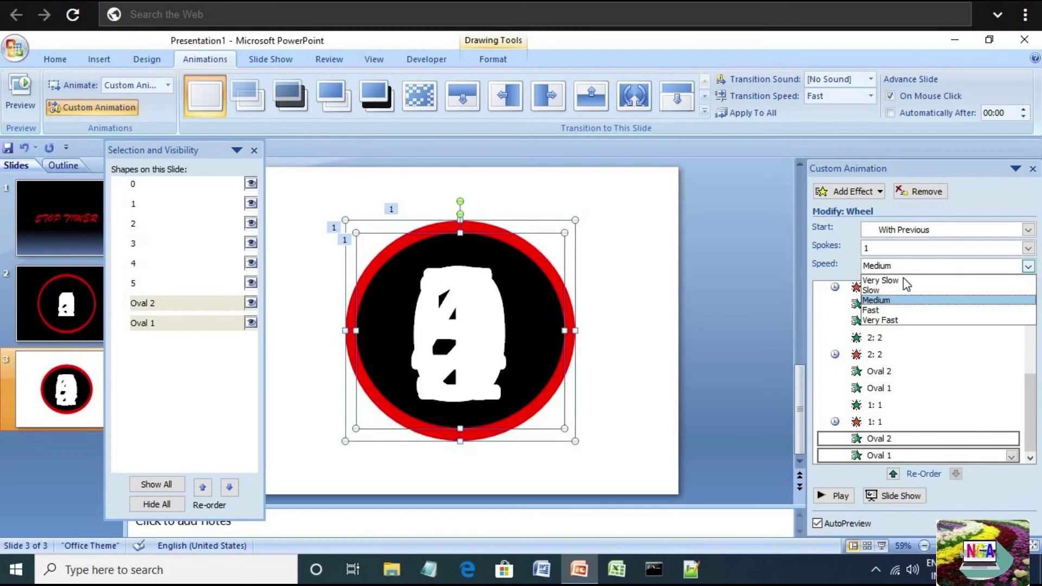
pyautogui.click(902, 281)
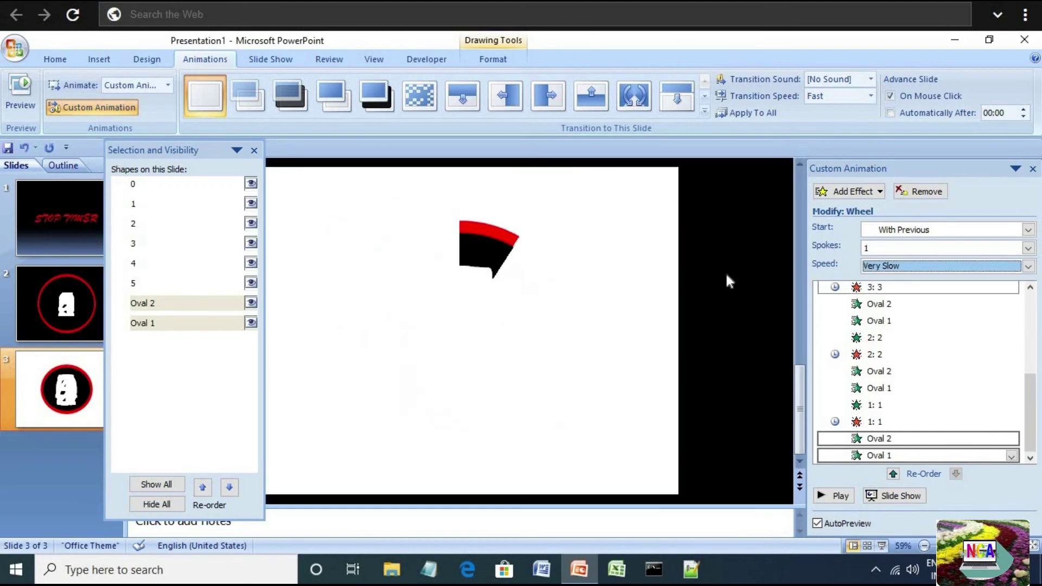
pyautogui.click(132, 185)
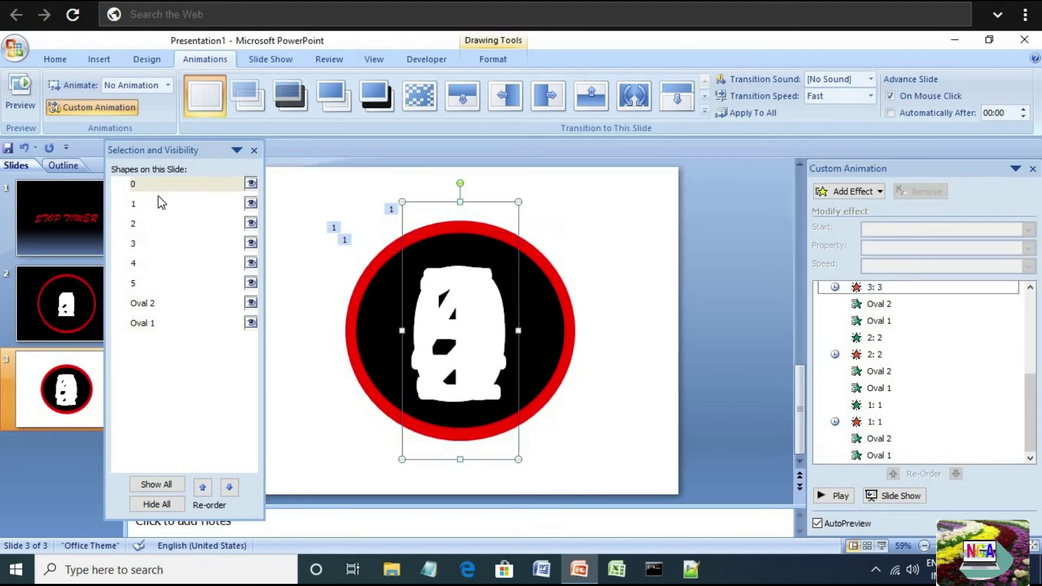
# Step: Add an Appear entrance to the digit 0 starting With Previous, completing the countdown
pyautogui.click(846, 191)
pyautogui.moveTo(832, 210)
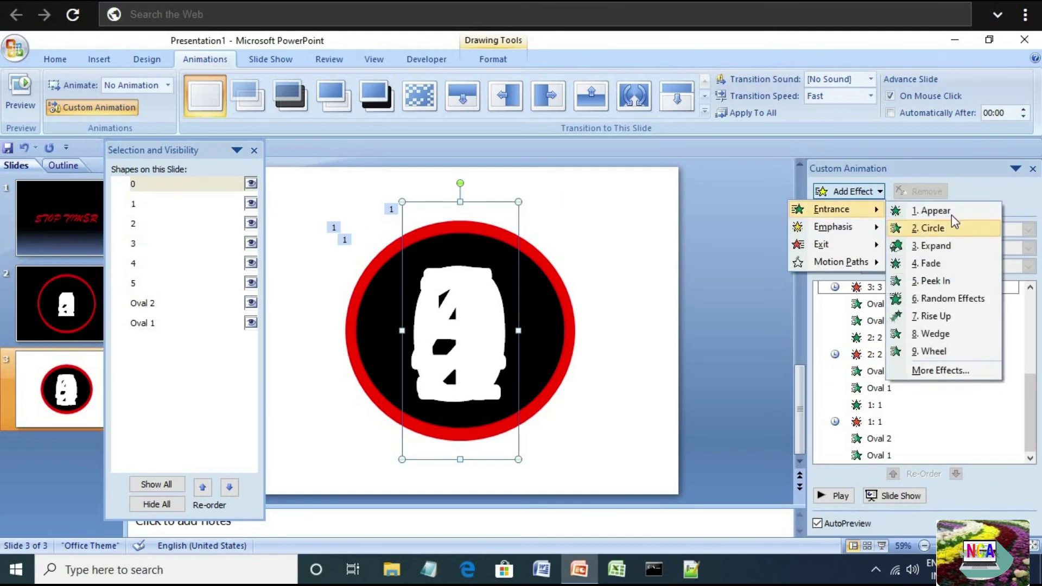
pyautogui.click(951, 213)
pyautogui.click(930, 229)
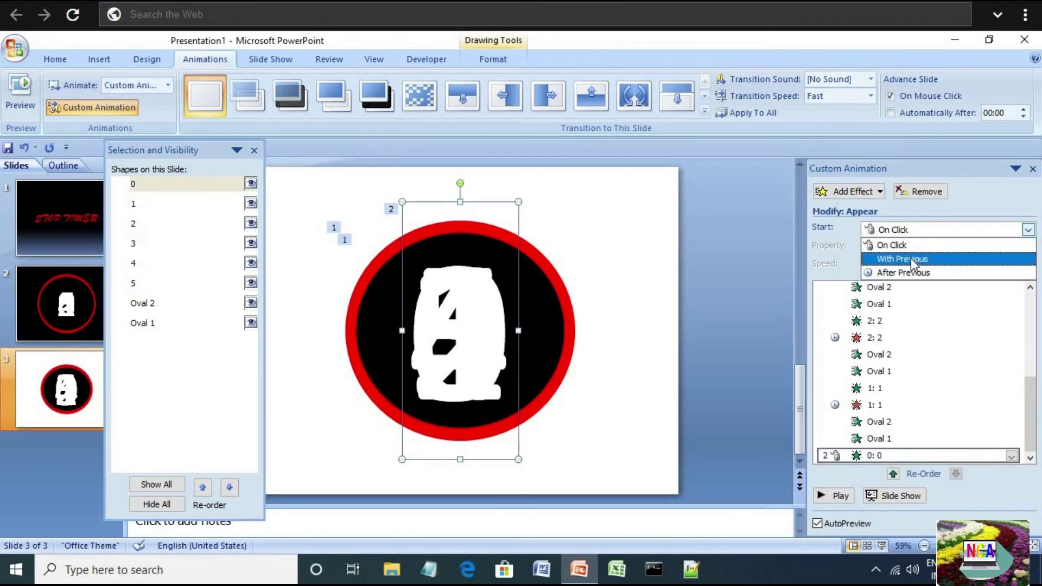
pyautogui.click(911, 258)
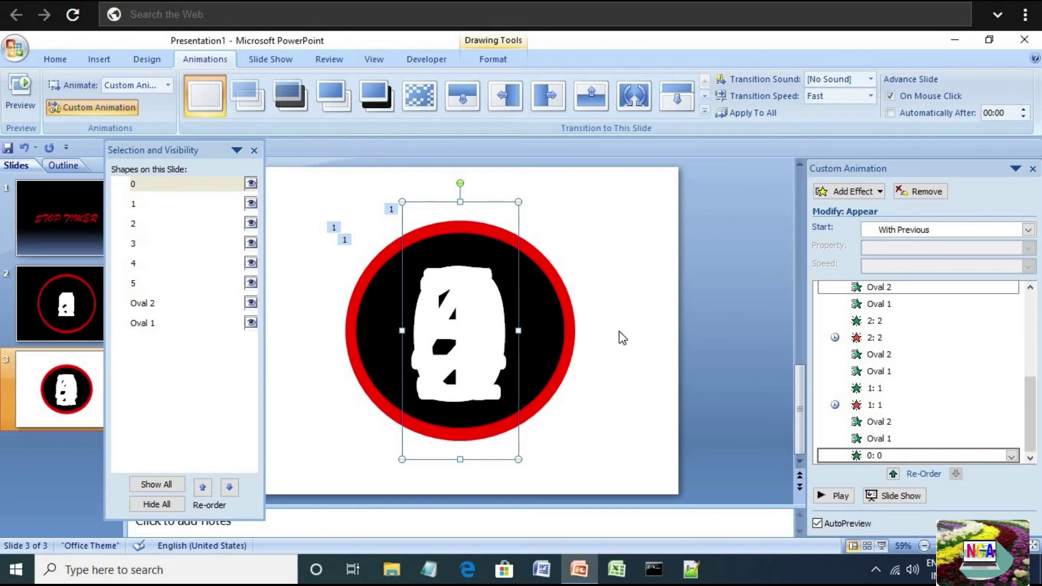
pyautogui.click(143, 63)
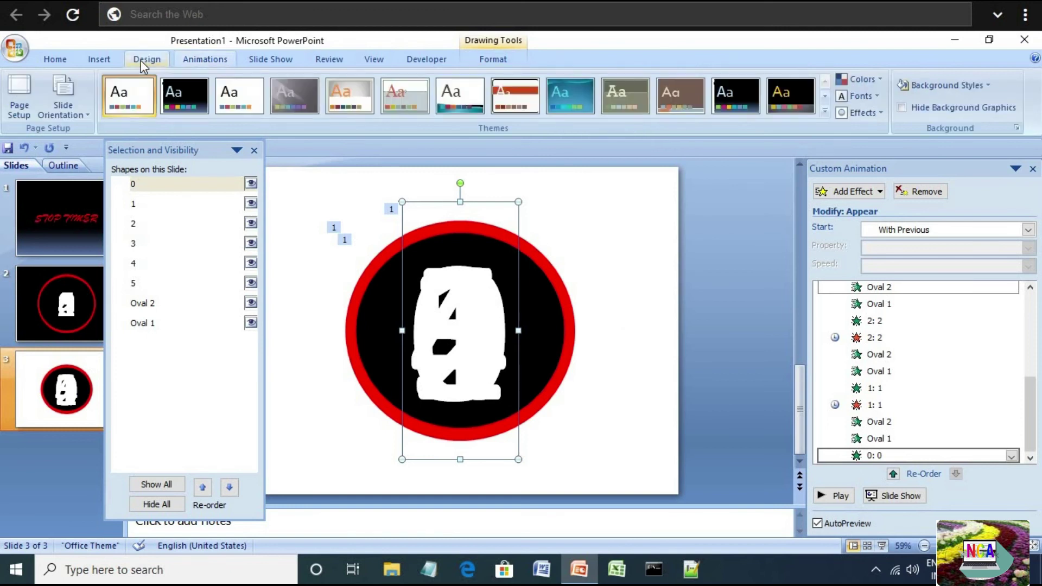
# Step: Apply a black slide background and fill the circle Oval 2 black
pyautogui.click(936, 87)
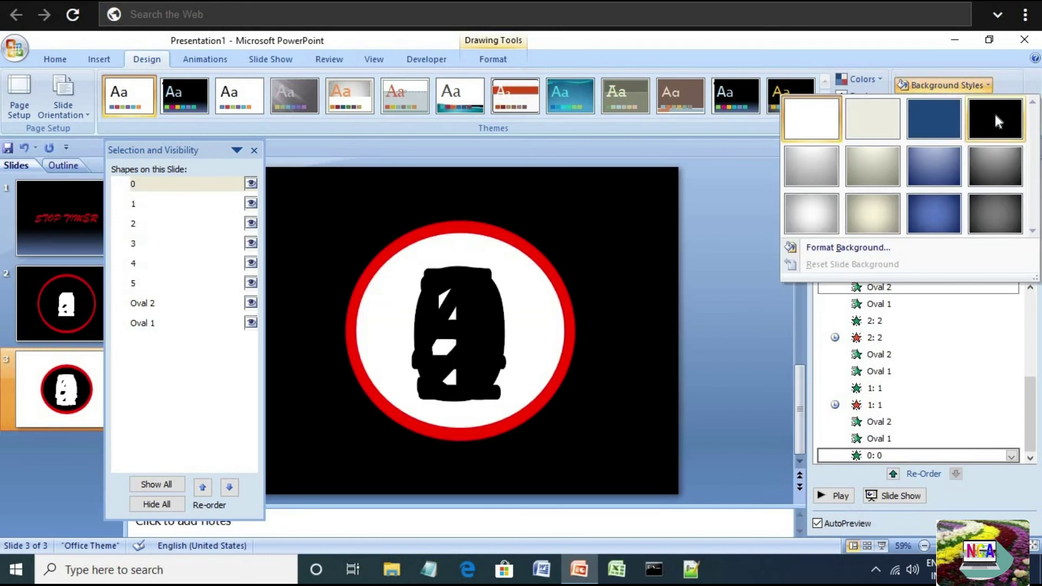
pyautogui.click(994, 115)
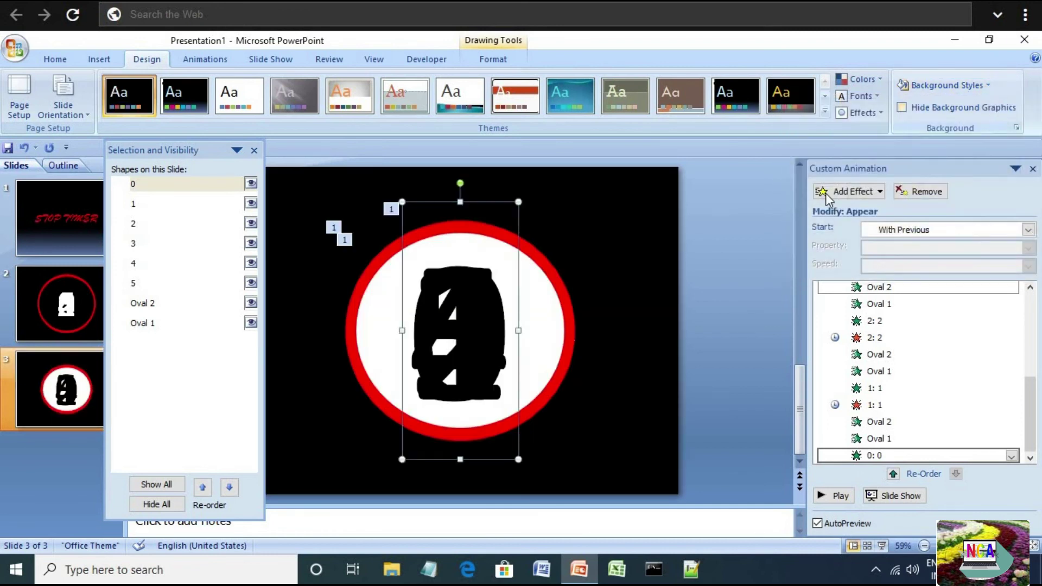
pyautogui.click(538, 337)
pyautogui.click(477, 60)
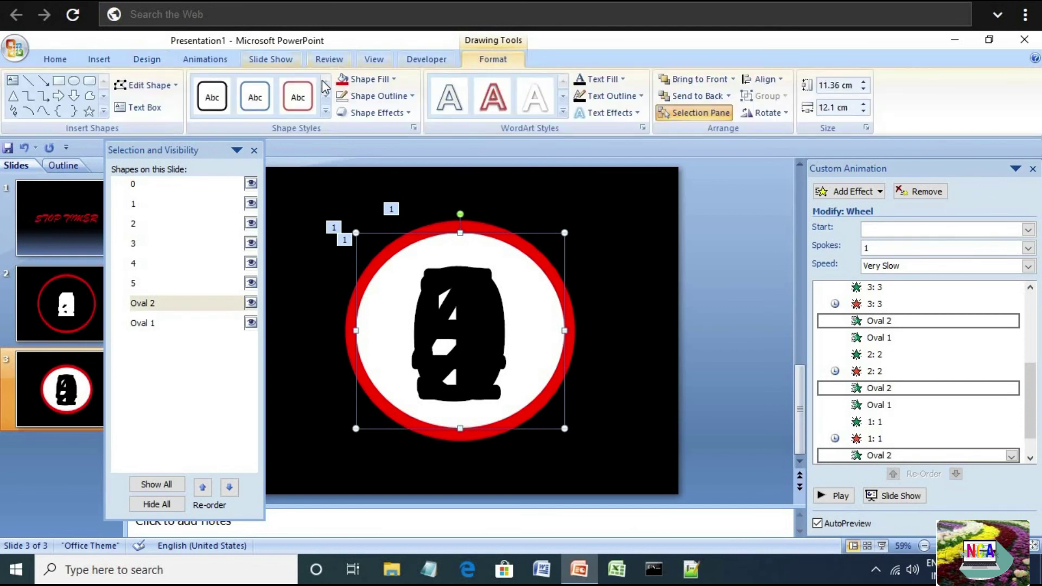
pyautogui.click(363, 81)
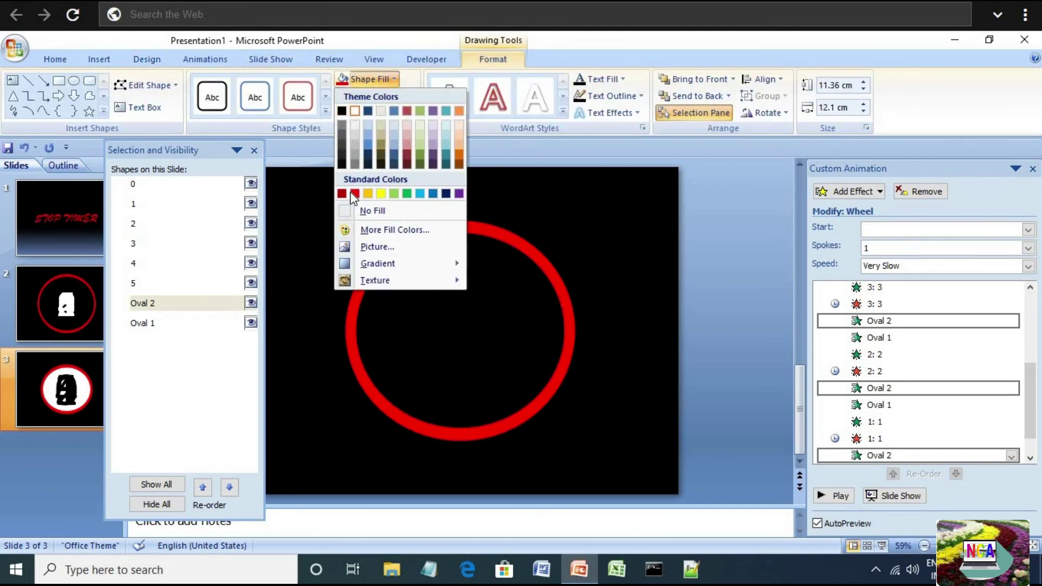
pyautogui.click(342, 110)
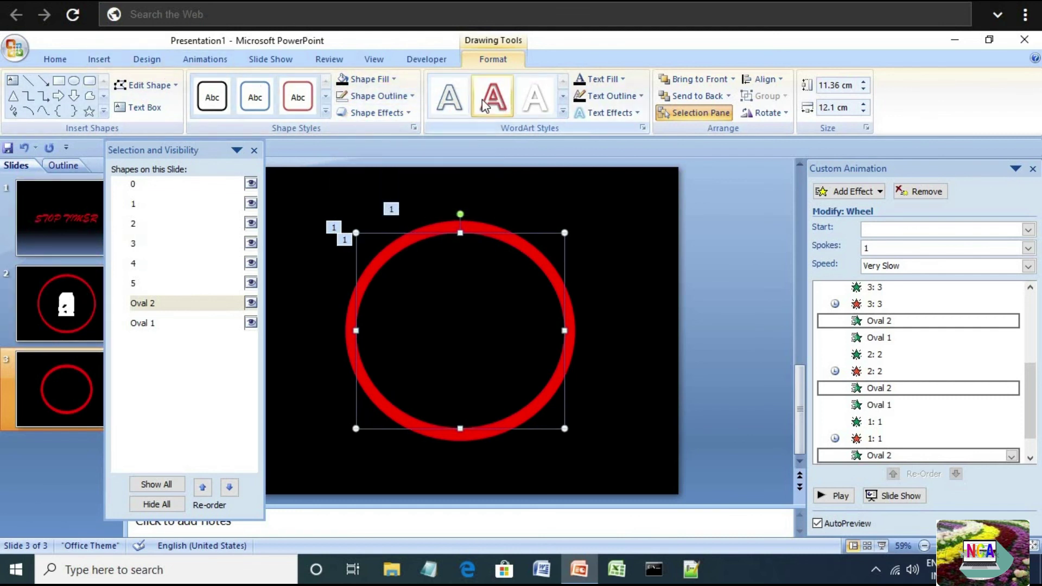
pyautogui.click(390, 79)
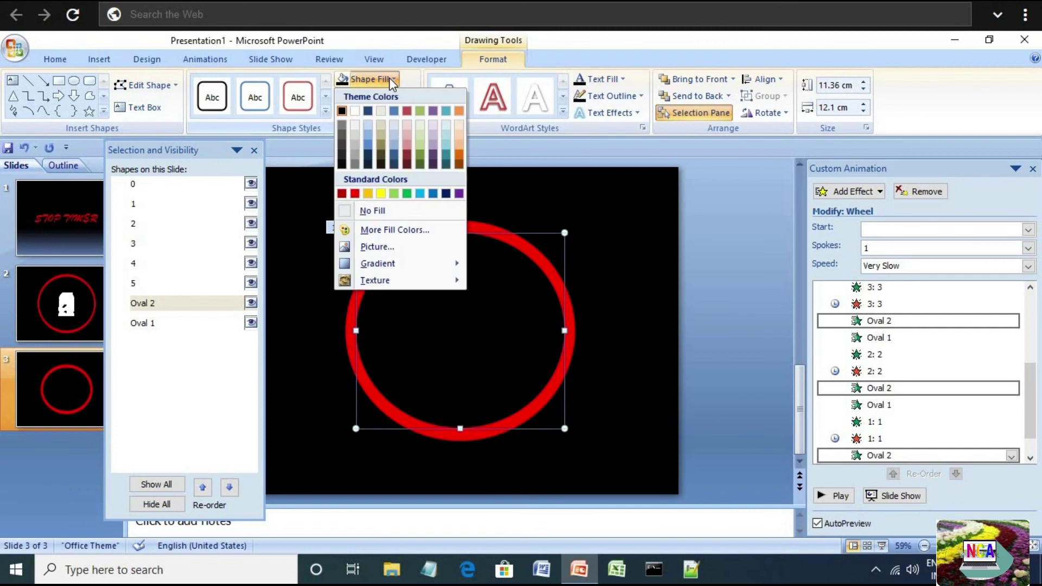
pyautogui.click(638, 190)
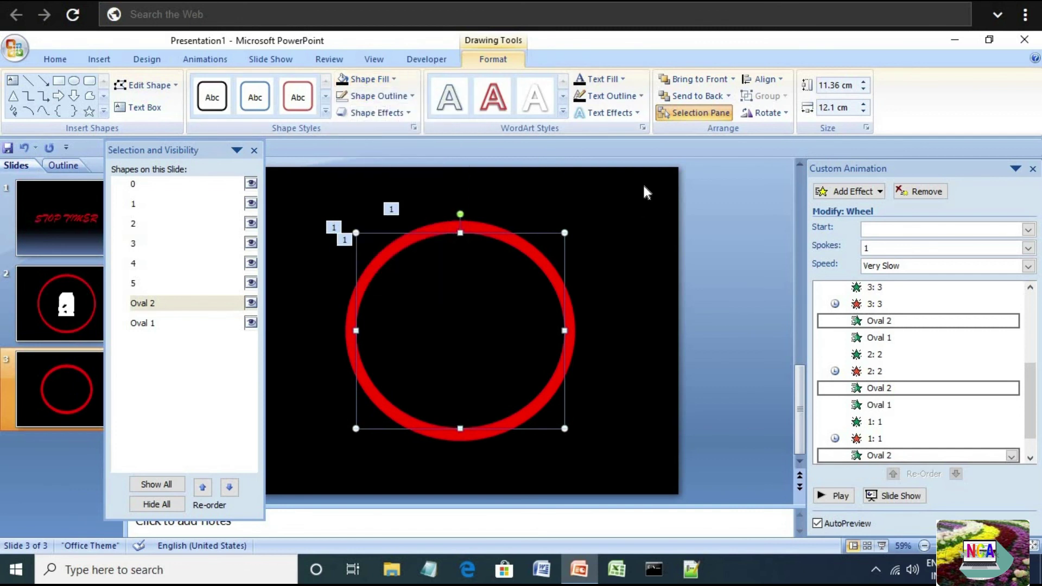
# Step: Select all shapes except the two ovals and set the numbers' font colour to white
pyautogui.hotkey('ctrl', 'a')
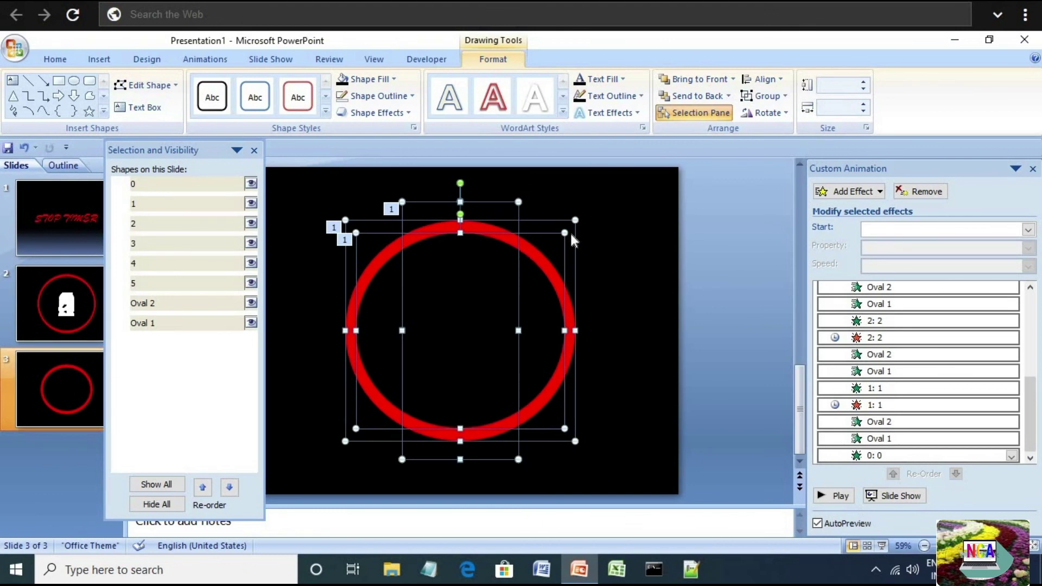
pyautogui.keyDown('ctrl'); pyautogui.click(574, 225); pyautogui.keyUp('ctrl')
pyautogui.keyDown('ctrl'); pyautogui.click(565, 228); pyautogui.keyUp('ctrl')
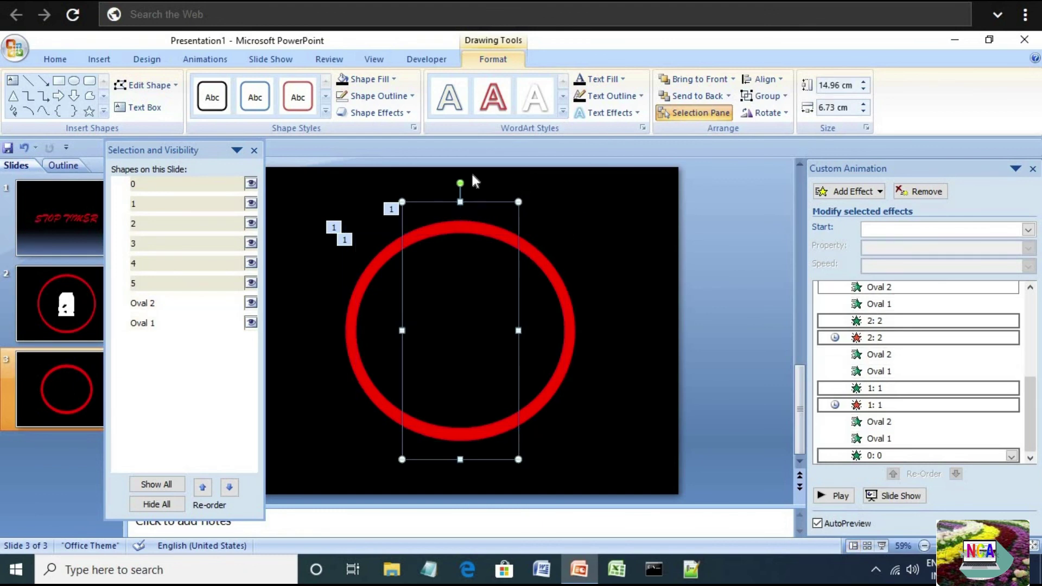
pyautogui.click(54, 58)
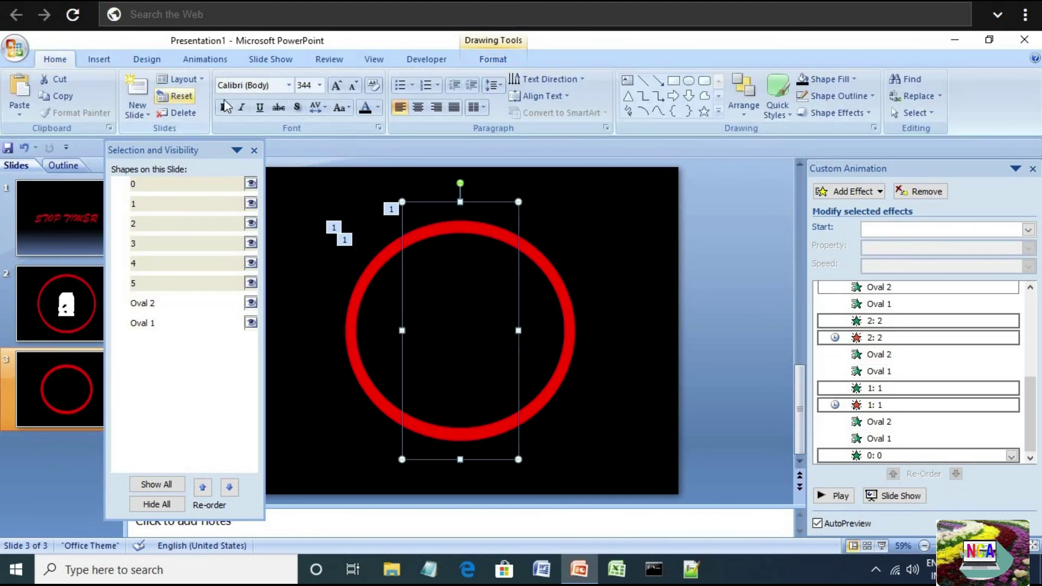
pyautogui.click(378, 108)
pyautogui.click(379, 144)
pyautogui.click(616, 250)
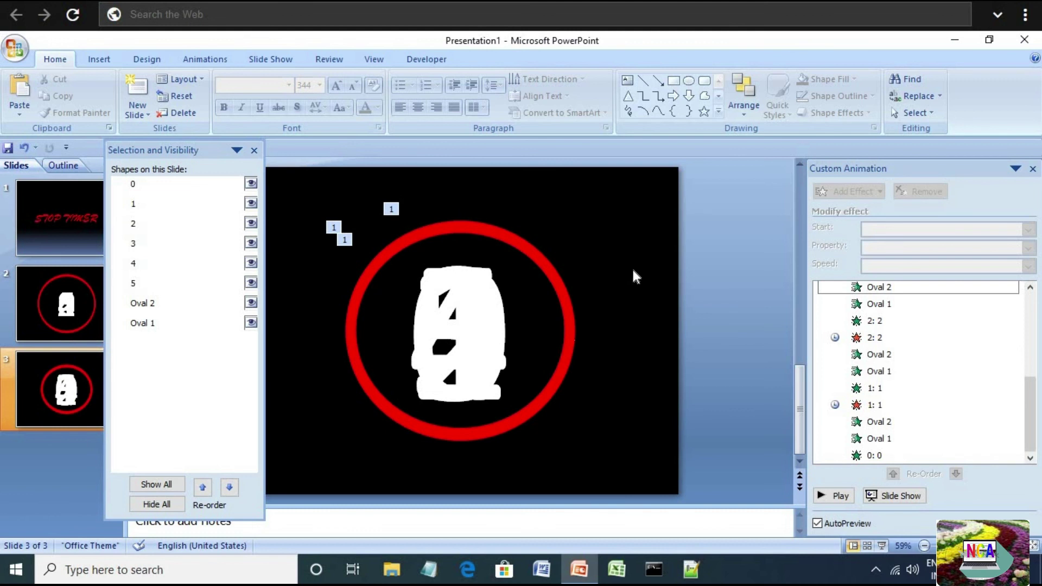
pyautogui.click(799, 487)
# Step: Run the countdown slide full screen from the Custom Animation pane's Slide Show button
pyautogui.click(892, 494)
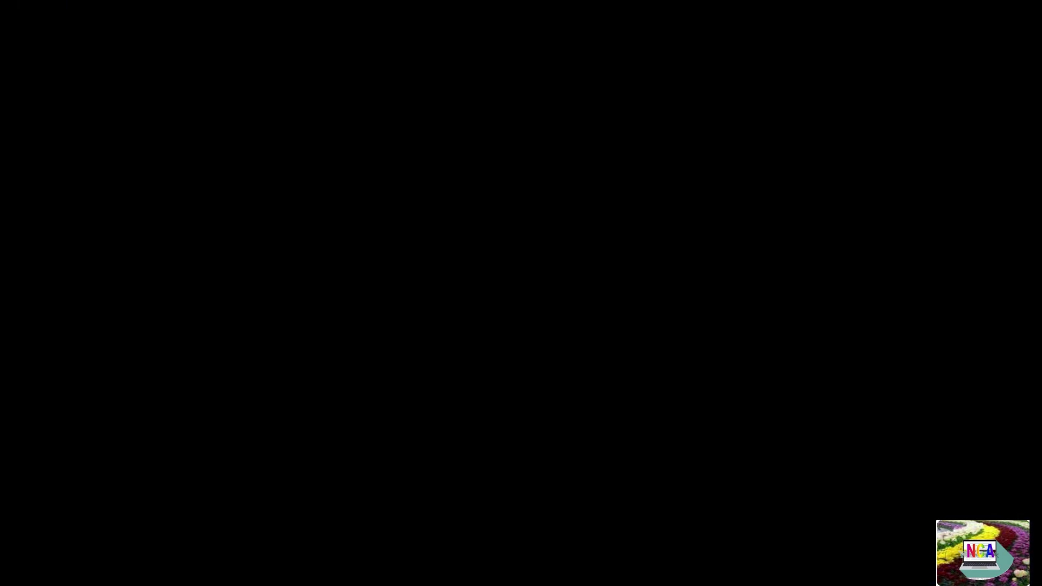